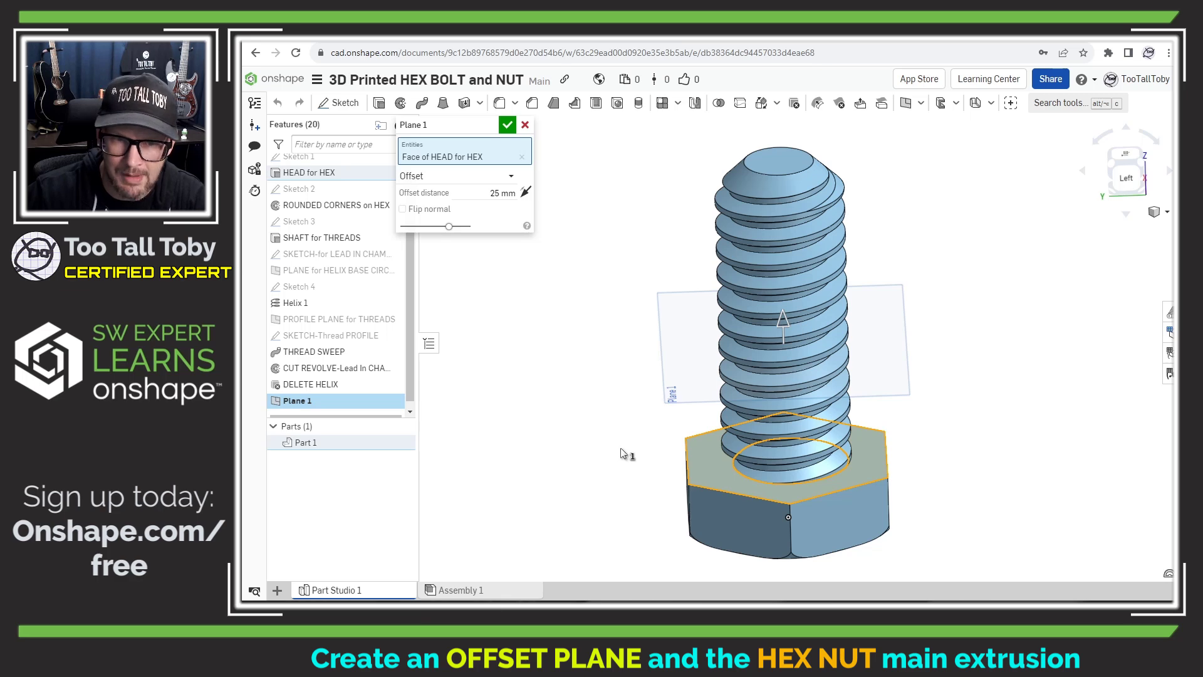
Step: Inspect the offset plane from below, then accept Plane 1 across the threaded shaft
mouse_move(625, 451)
right_mouse_down()
mouse_move(618, 419)
mouse_move(622, 454)
mouse_move(592, 470)
mouse_move(619, 447)
right_mouse_up()
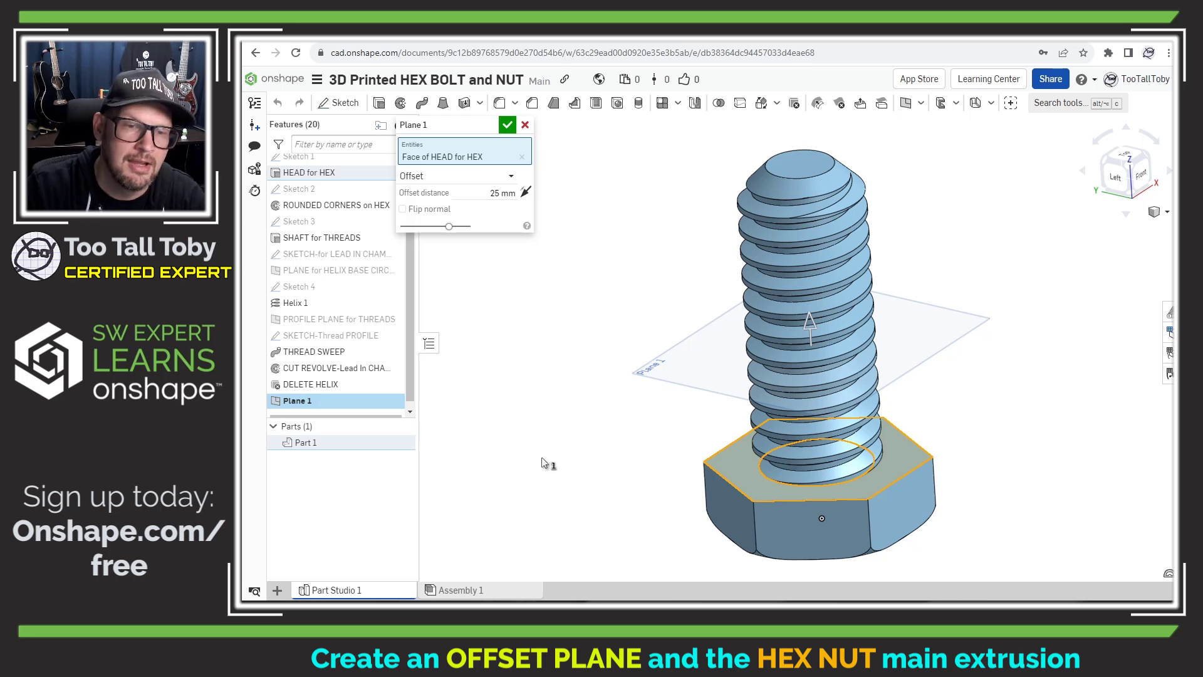
mouse_move(545, 462)
right_mouse_down()
mouse_move(545, 441)
mouse_move(547, 462)
right_mouse_up()
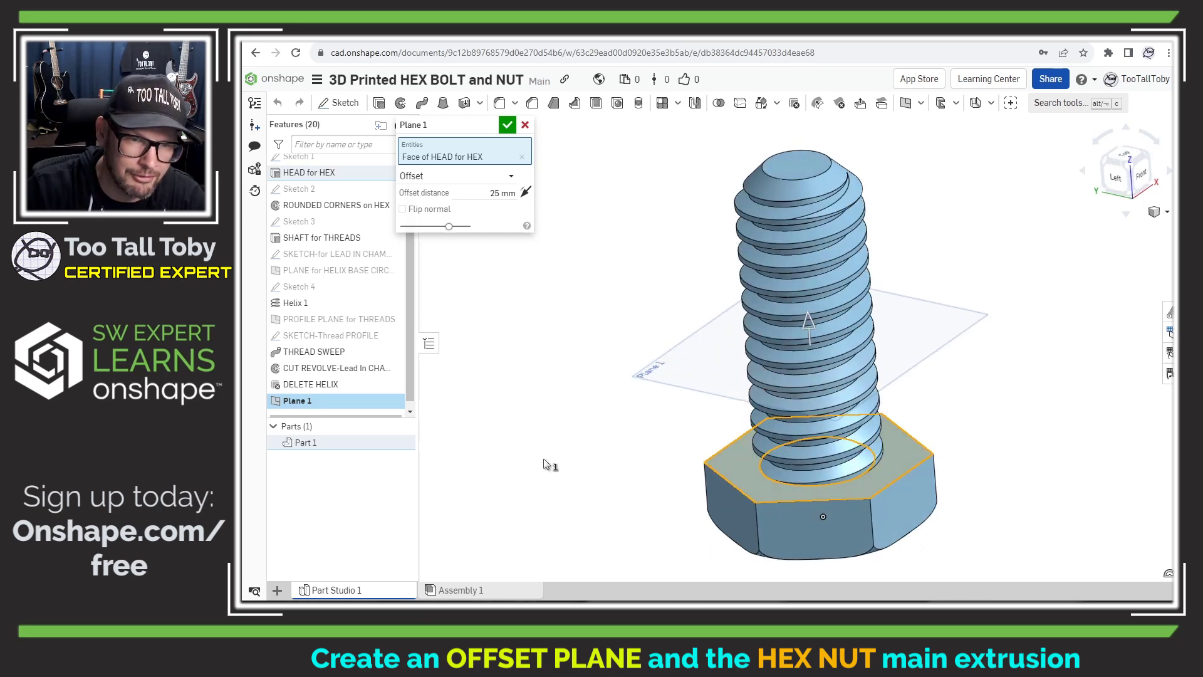
left_click(507, 126)
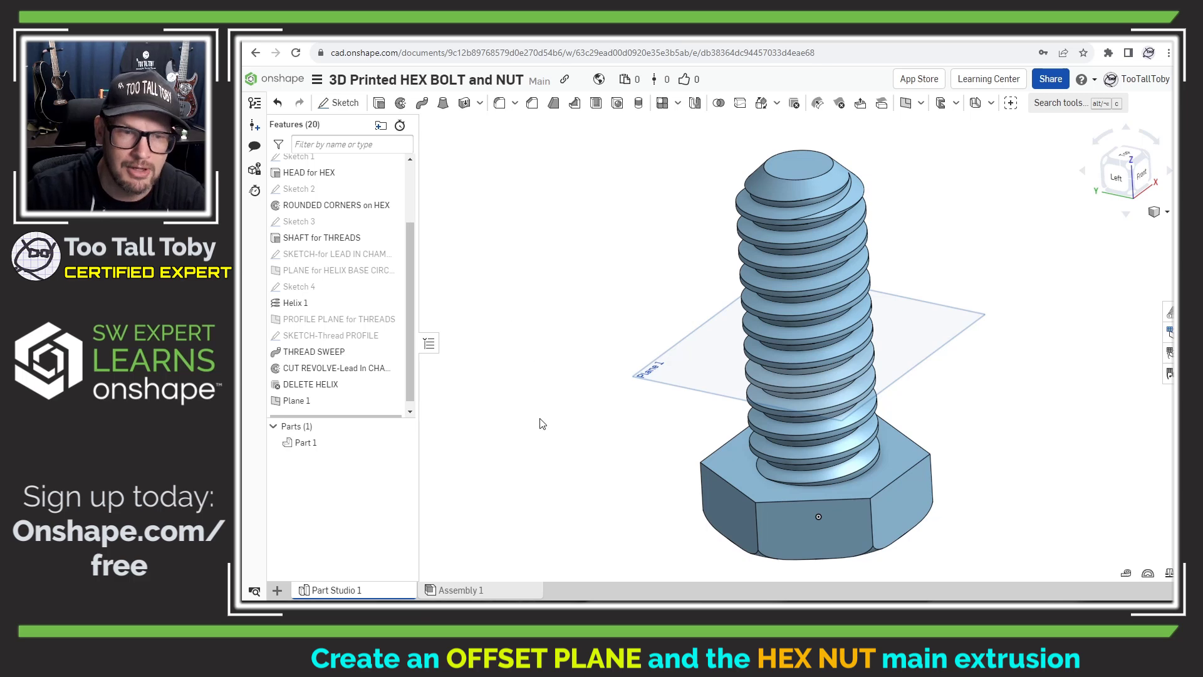
Step: Start a sketch on Plane 1 and project the hex head's top-face outline into it
left_click(678, 350)
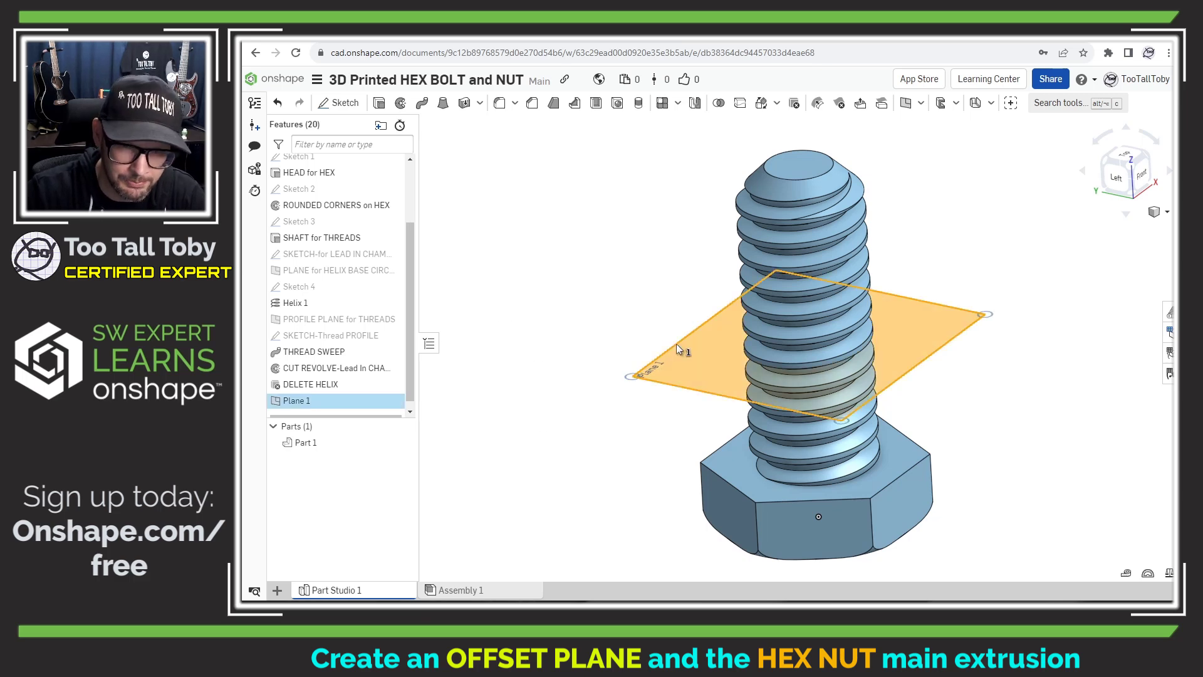
key("s")
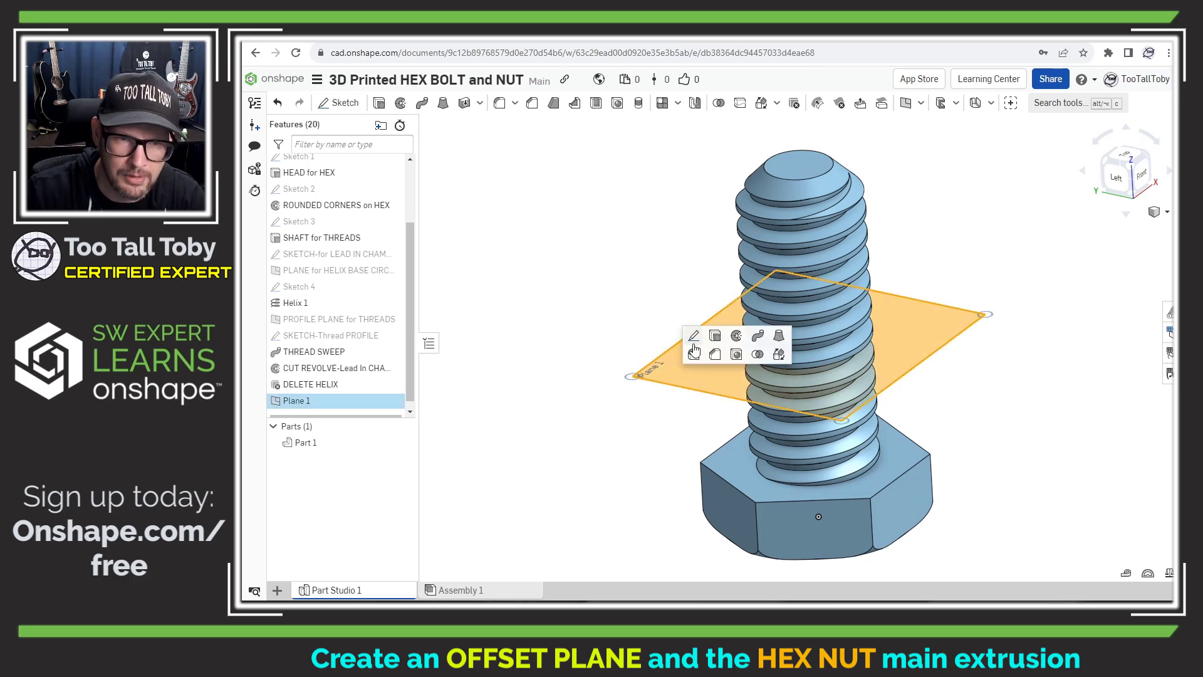
left_click(692, 336)
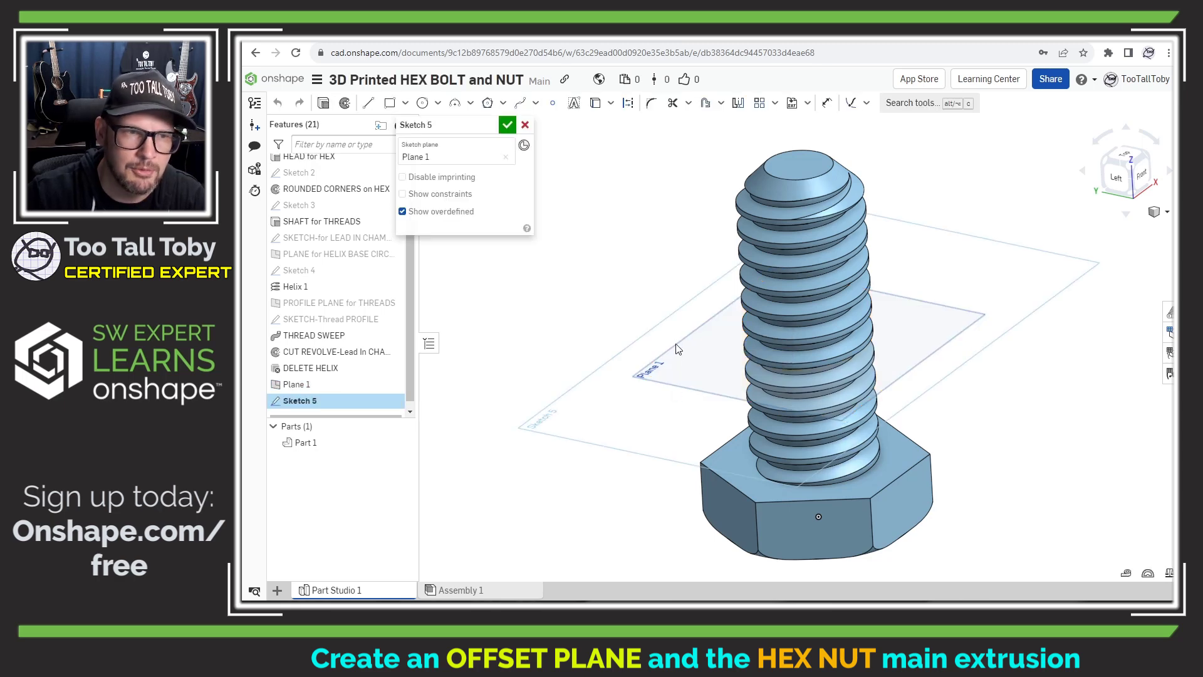
left_click(721, 466)
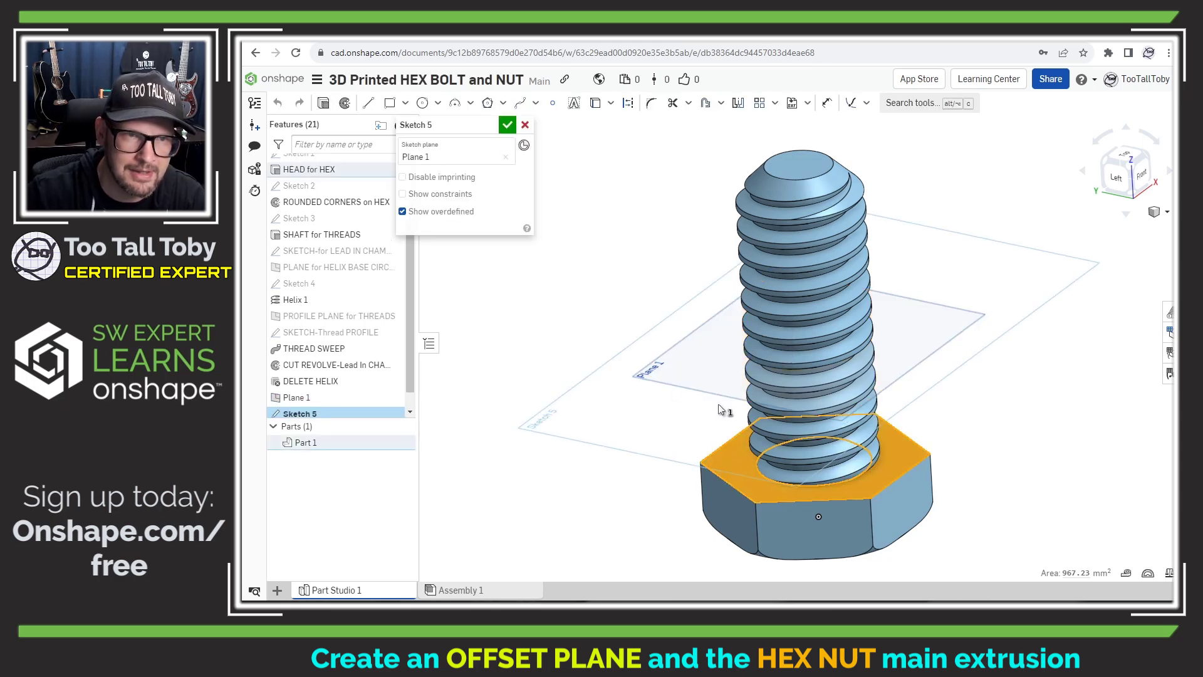
left_click(595, 107)
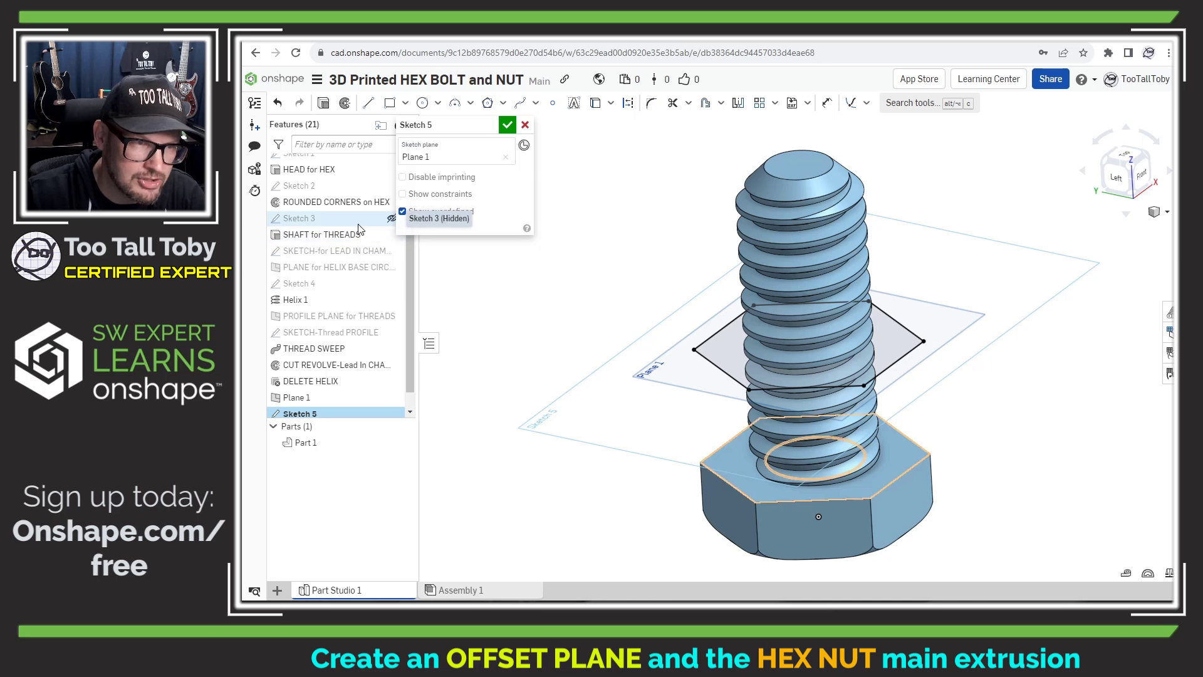
Step: Project the 40 mm head circle from Sketch 1 into the sketch, then hide Sketch 1
scroll(361, 244, "up", 3)
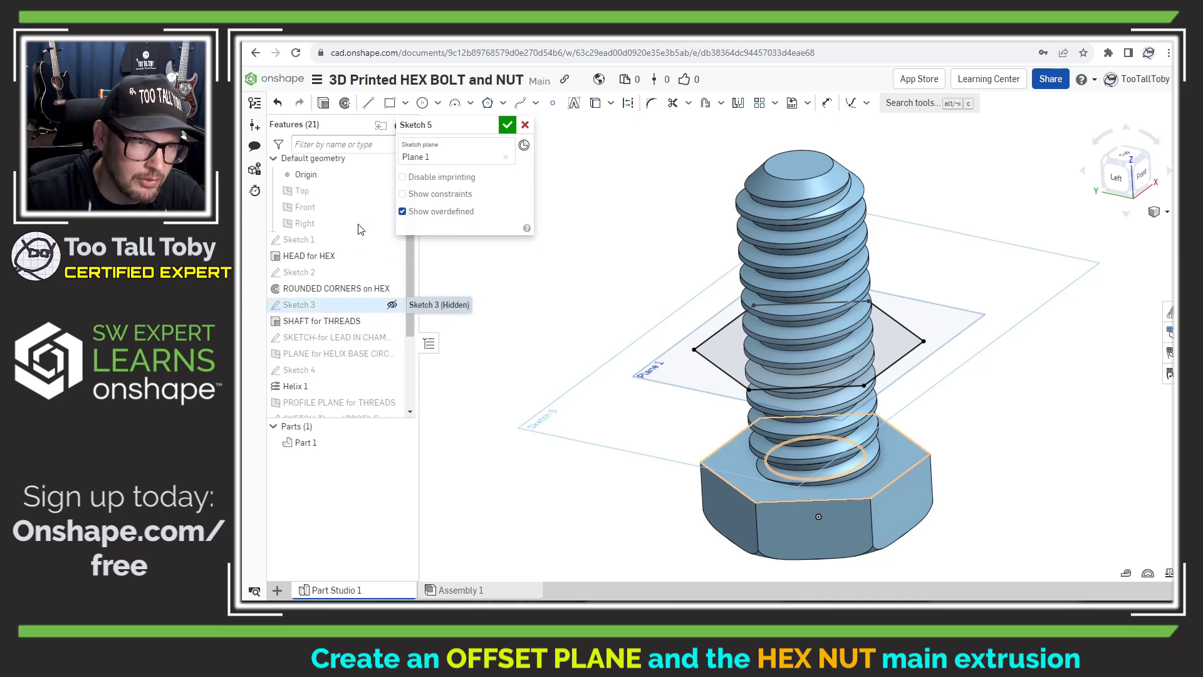
left_click(393, 243)
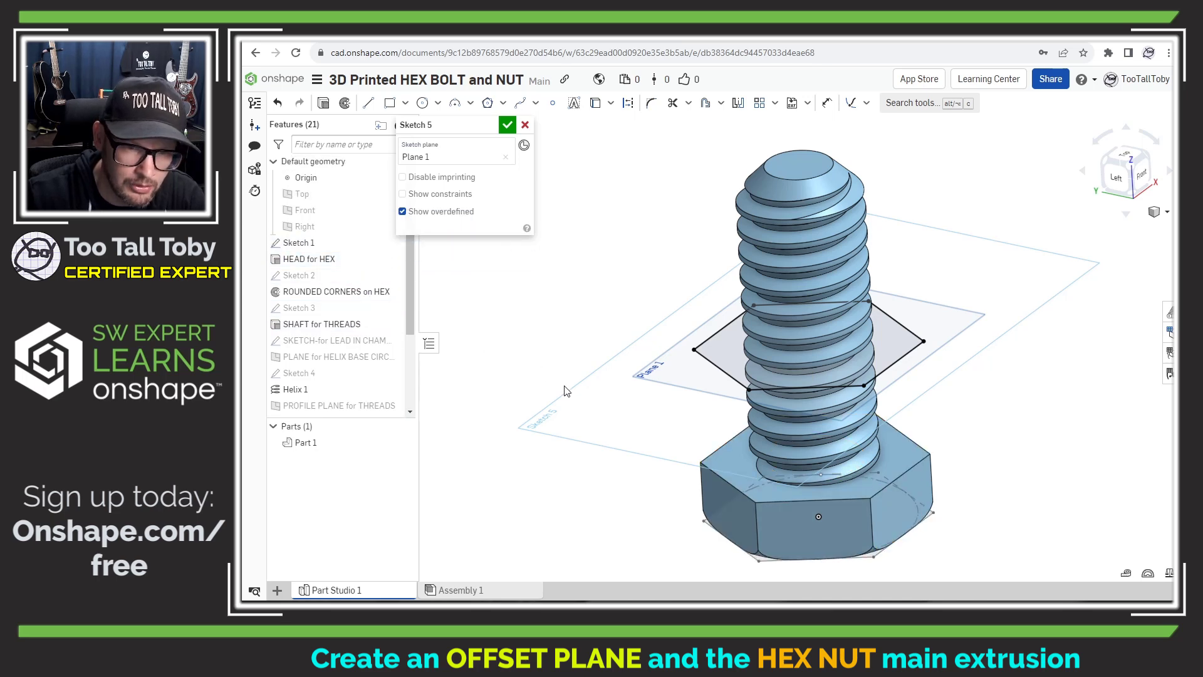
left_click(723, 524)
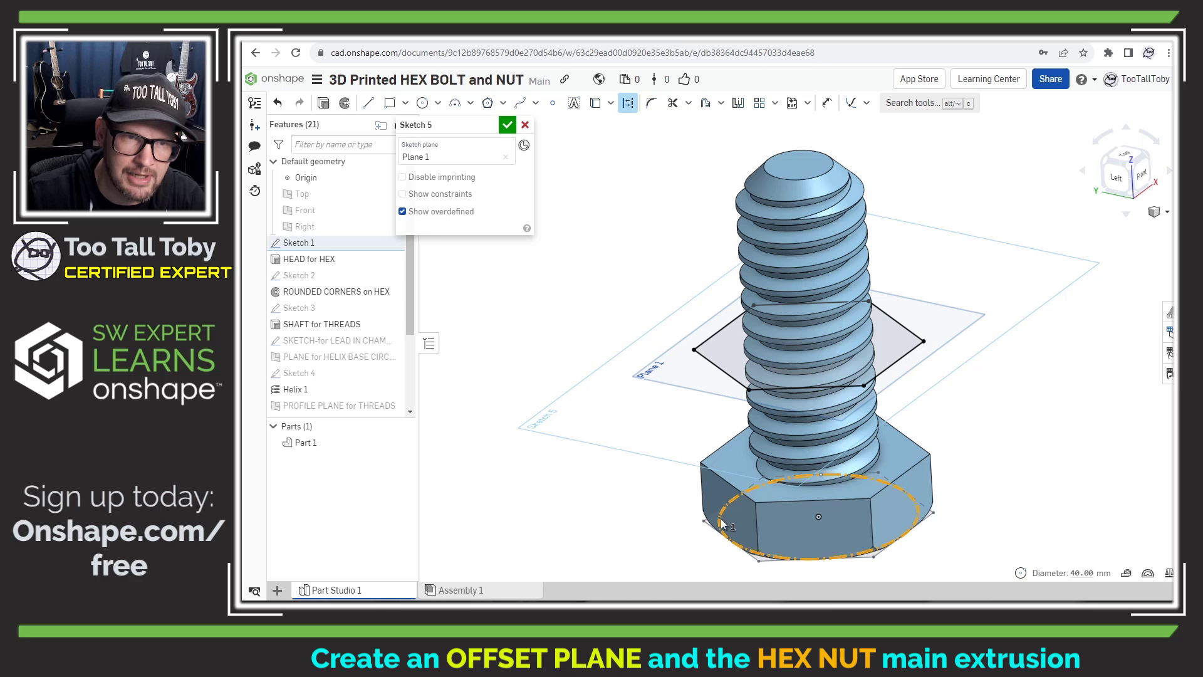
left_click(592, 105)
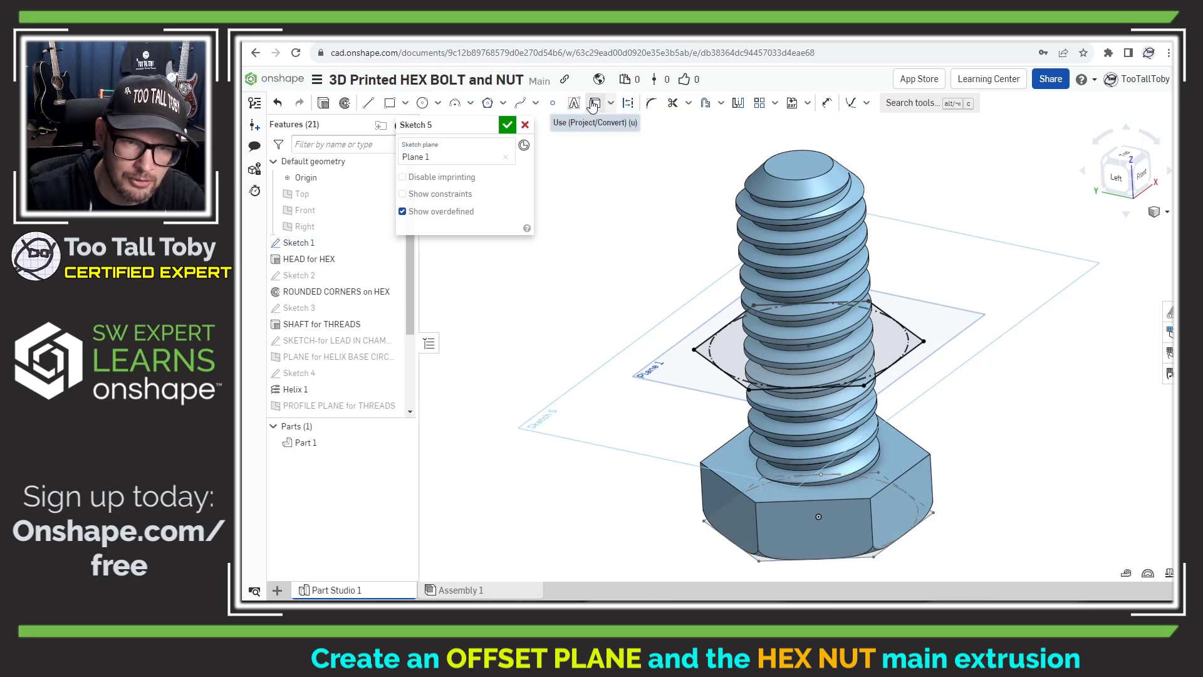
left_click(392, 243)
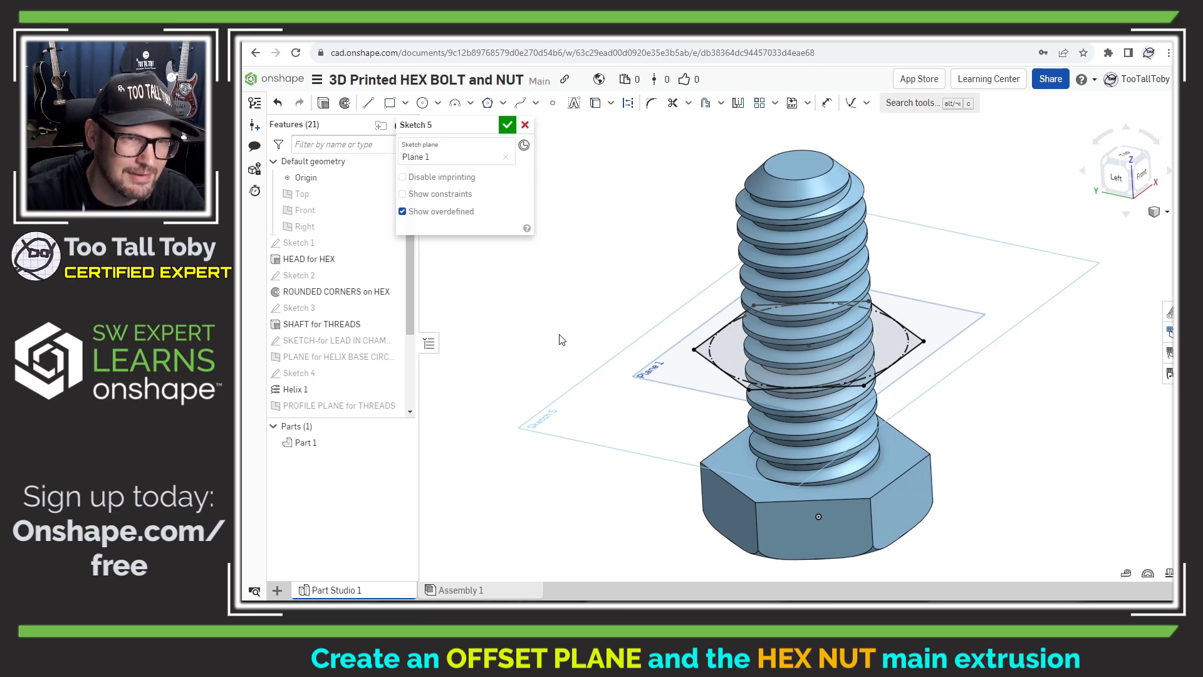
Step: Draw an 18 mm center-point circle on the shaft axis
left_click(421, 103)
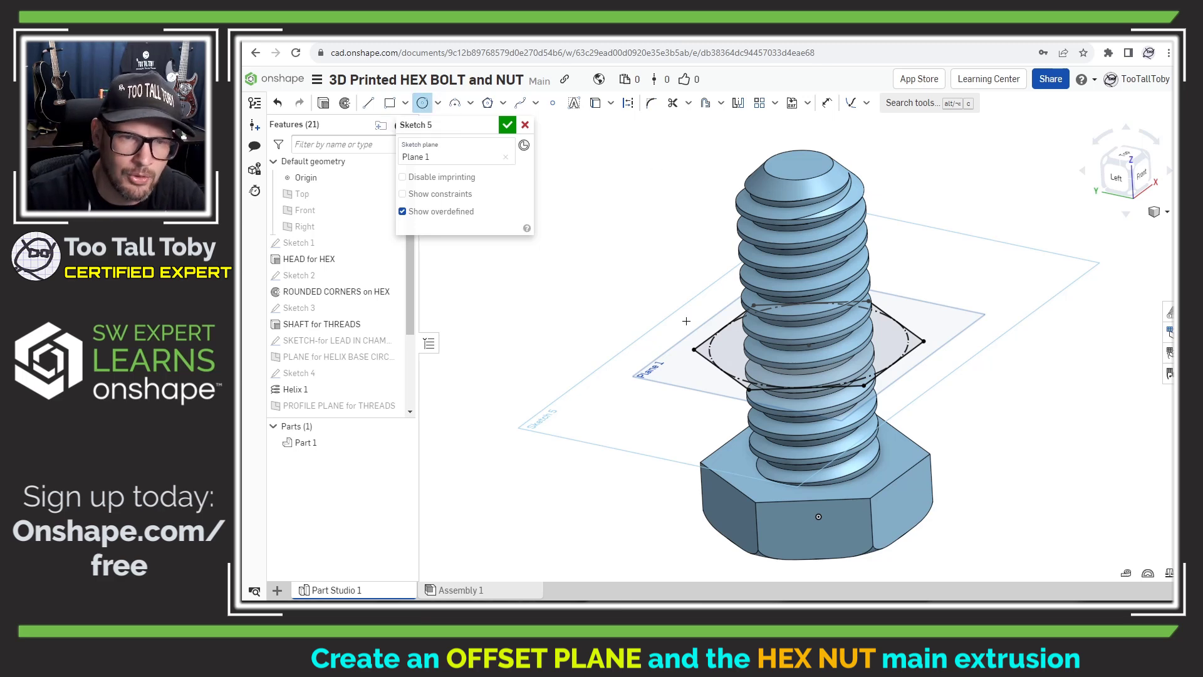
left_click(805, 367)
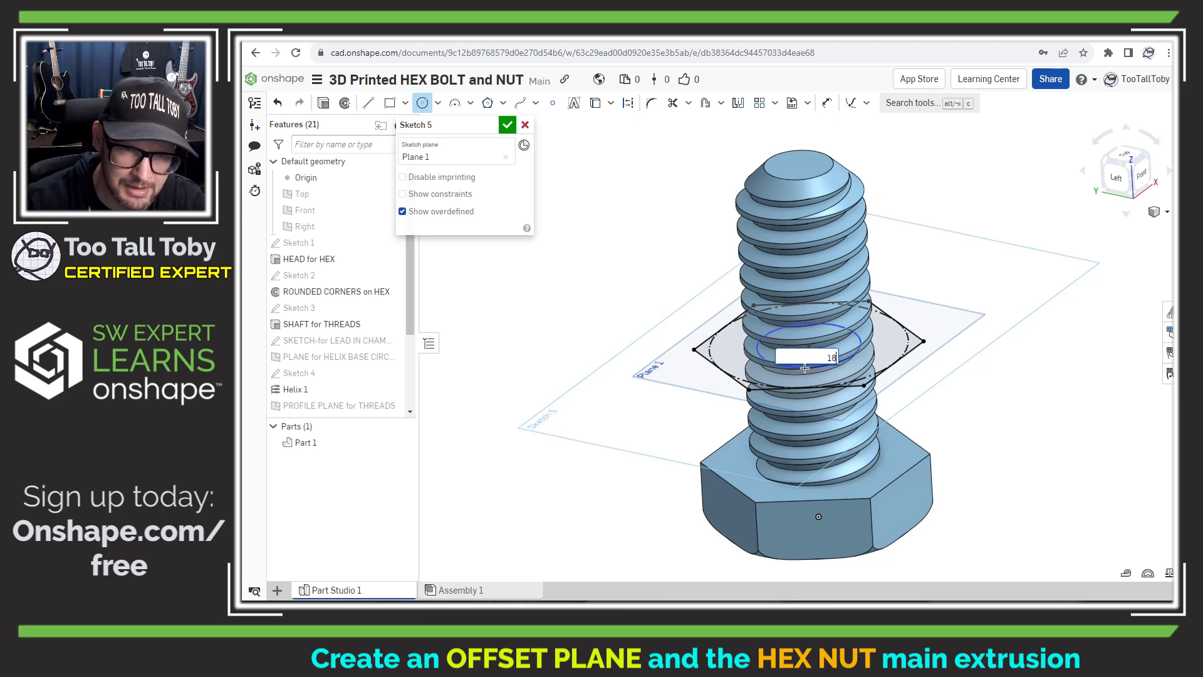
key("Return")
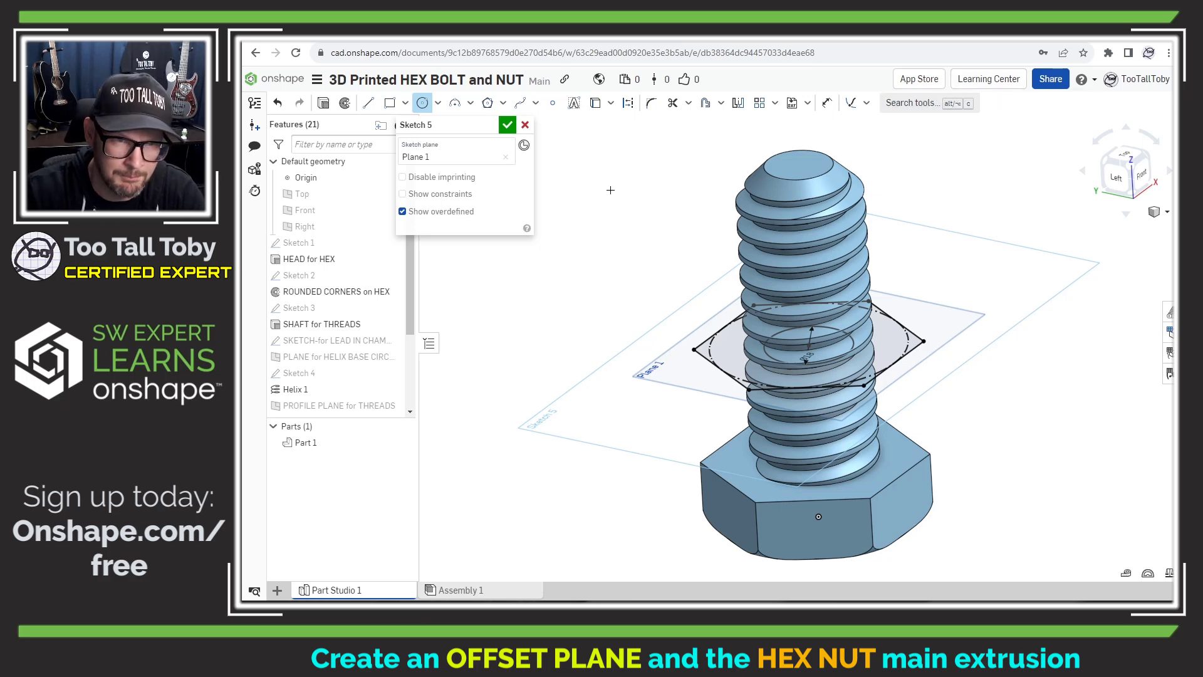
key("s")
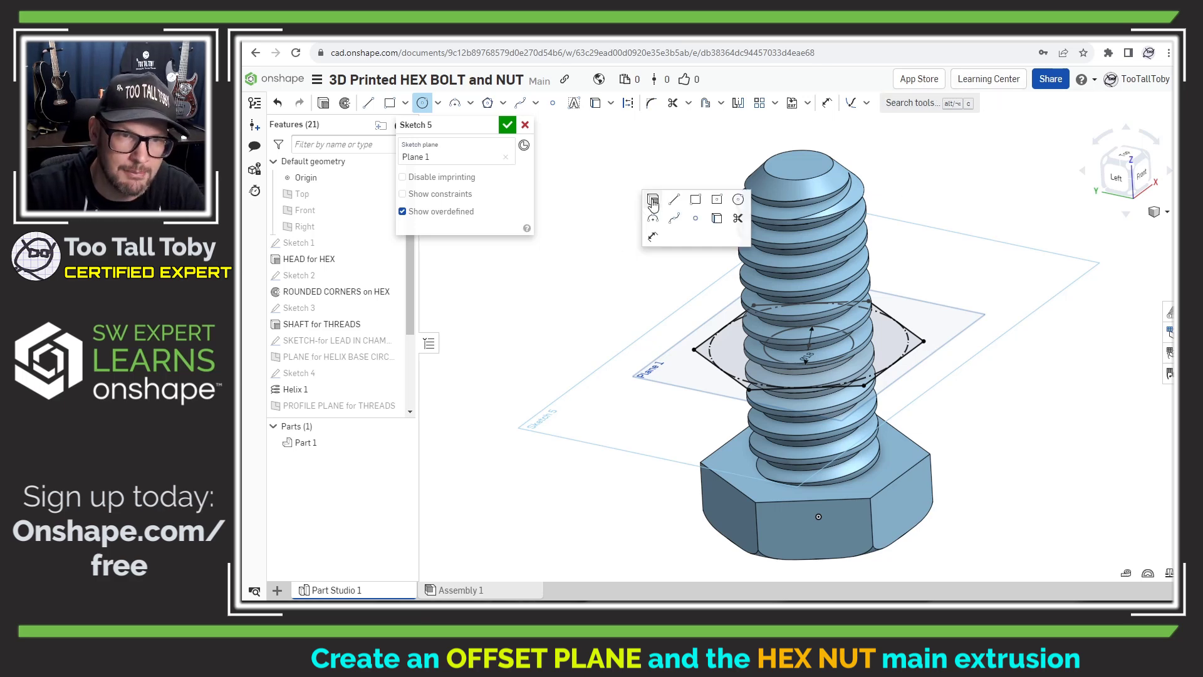
left_click(650, 203)
Step: Extrude Sketch 5 20 mm symmetric about Plane 1 as a new part
left_click(438, 158)
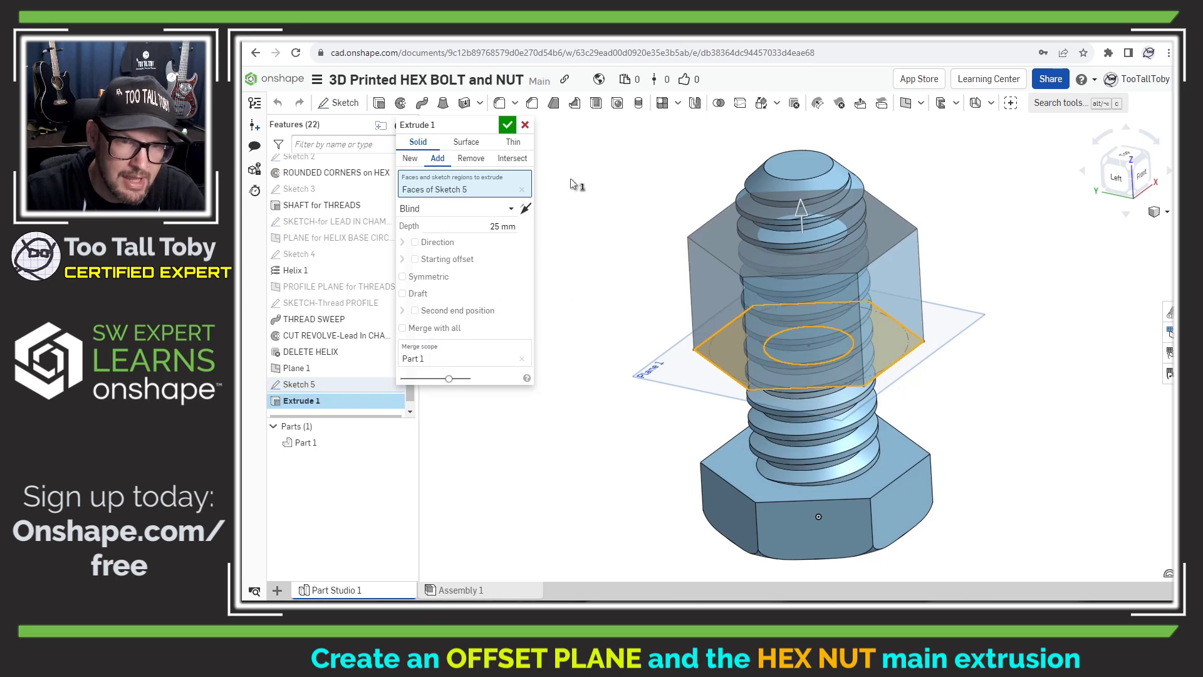
left_click(501, 226)
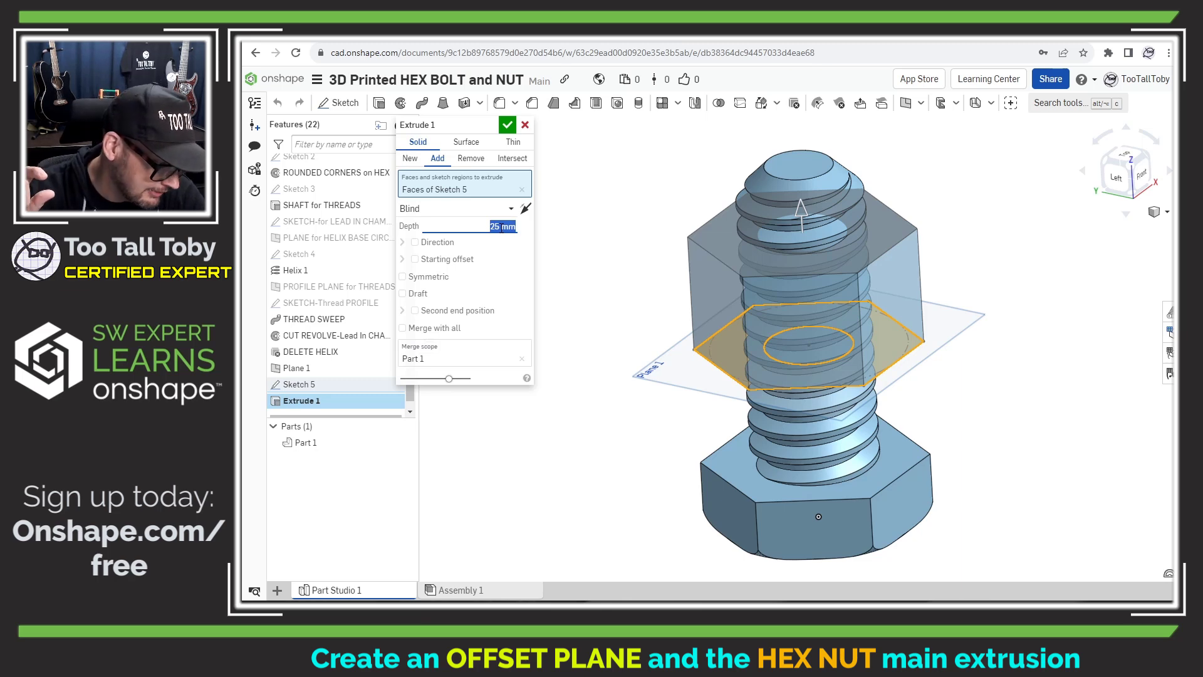
type("20")
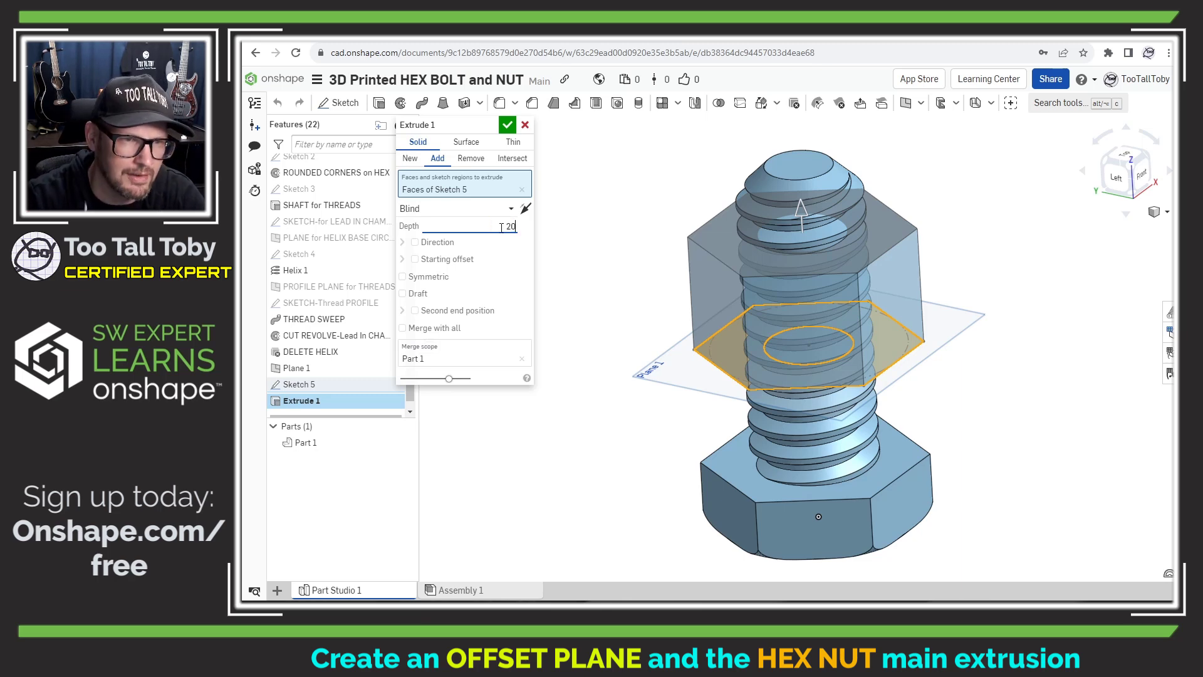
key("Return")
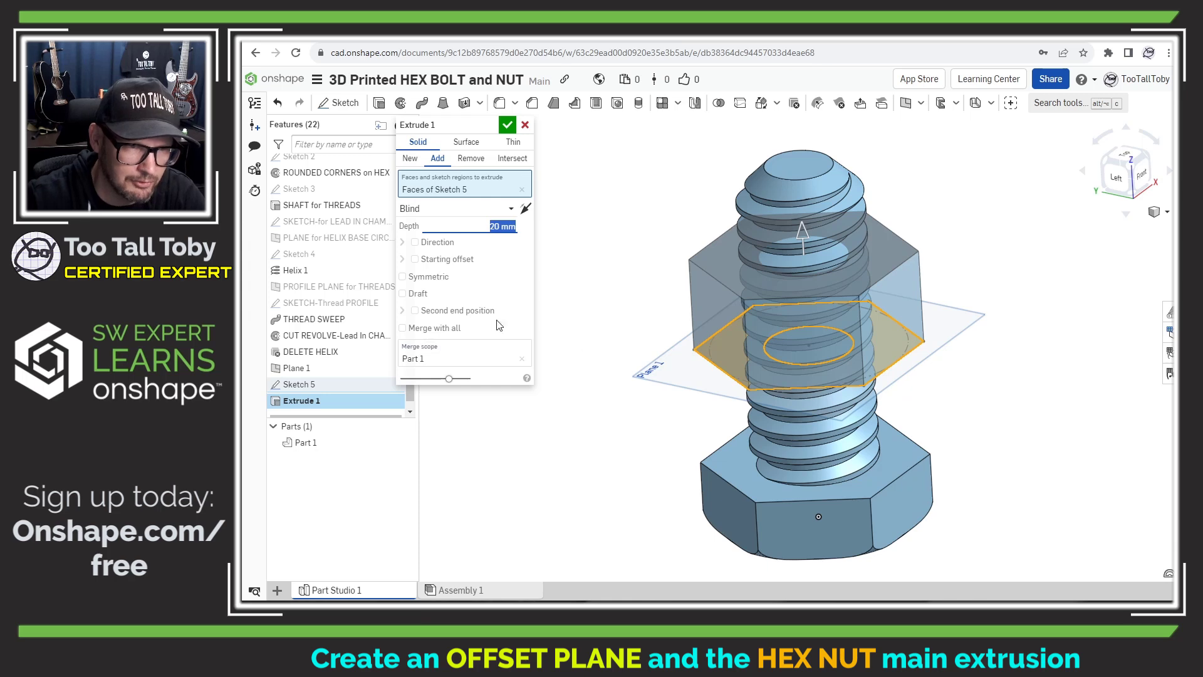
left_click(428, 276)
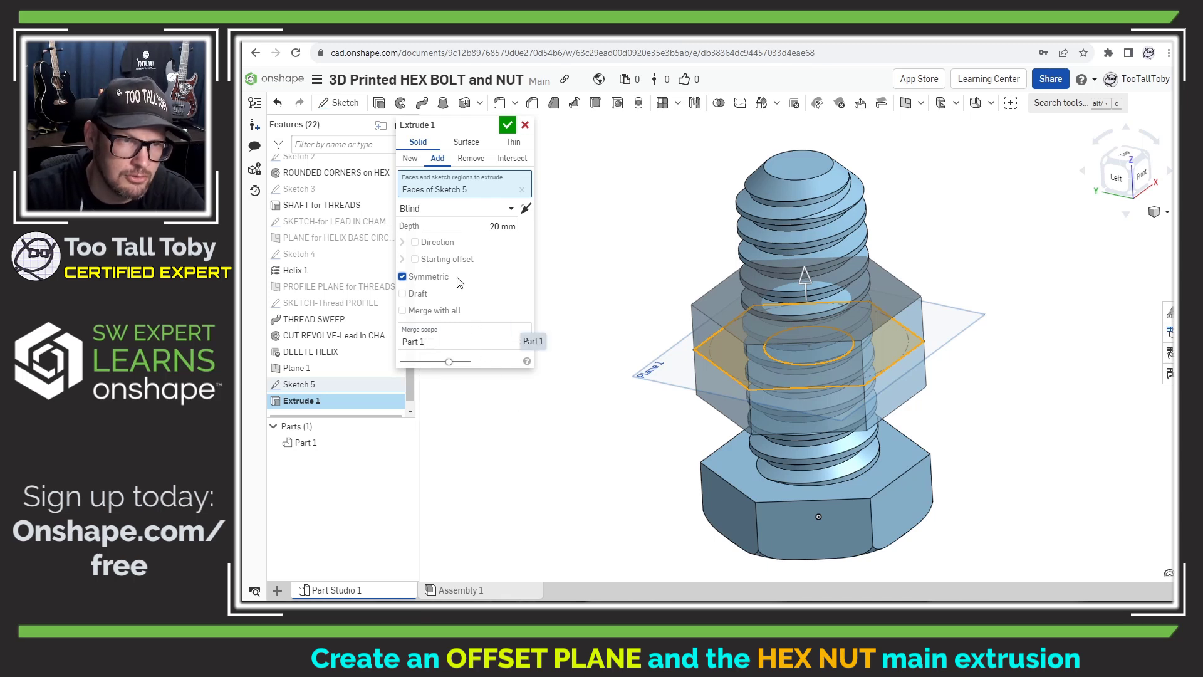
left_click(410, 159)
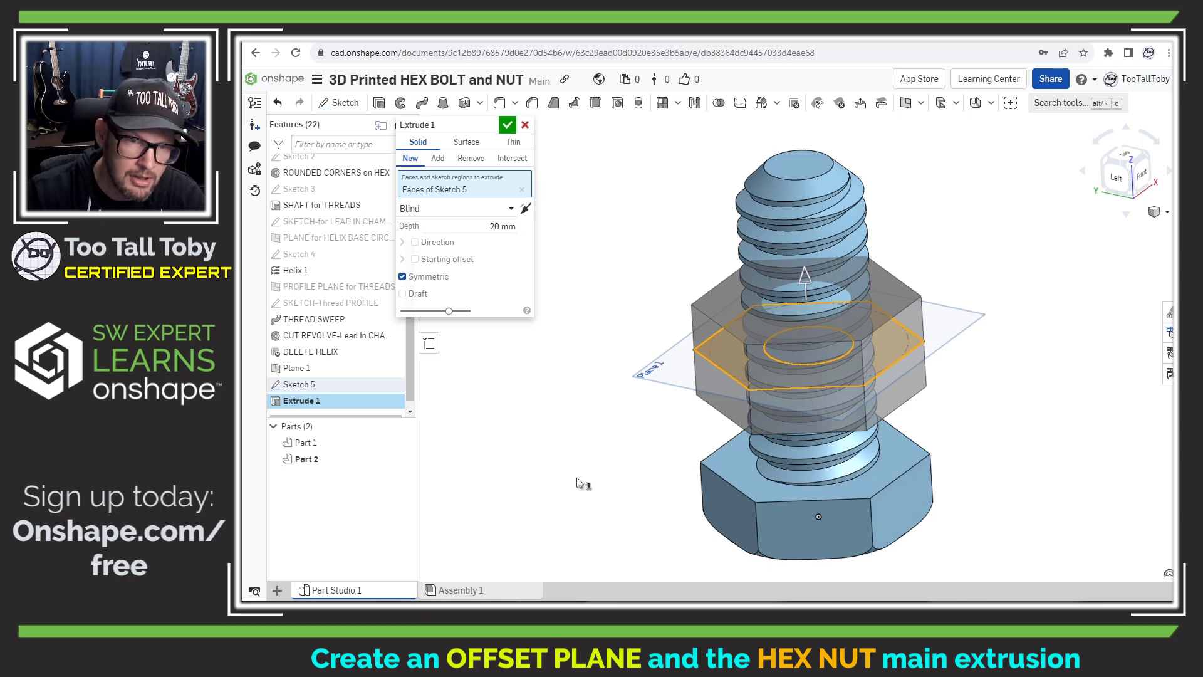
mouse_move(577, 483)
right_mouse_down()
mouse_move(583, 435)
mouse_move(575, 496)
mouse_move(579, 407)
mouse_move(569, 473)
right_mouse_up()
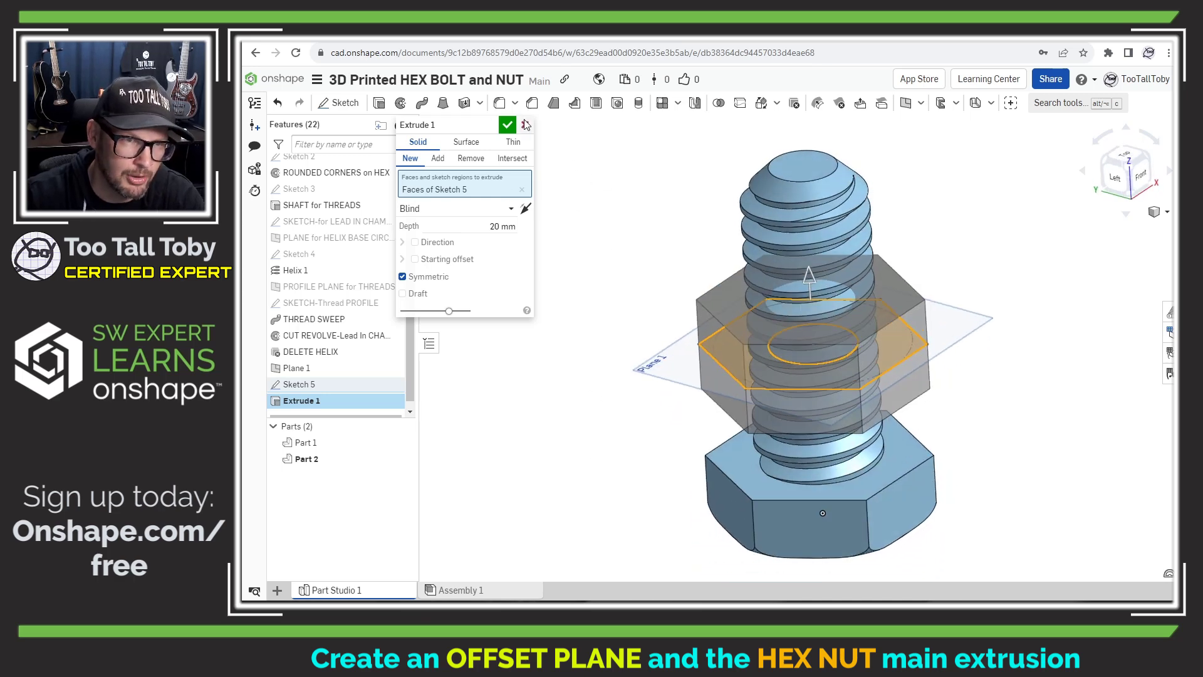
left_click(508, 126)
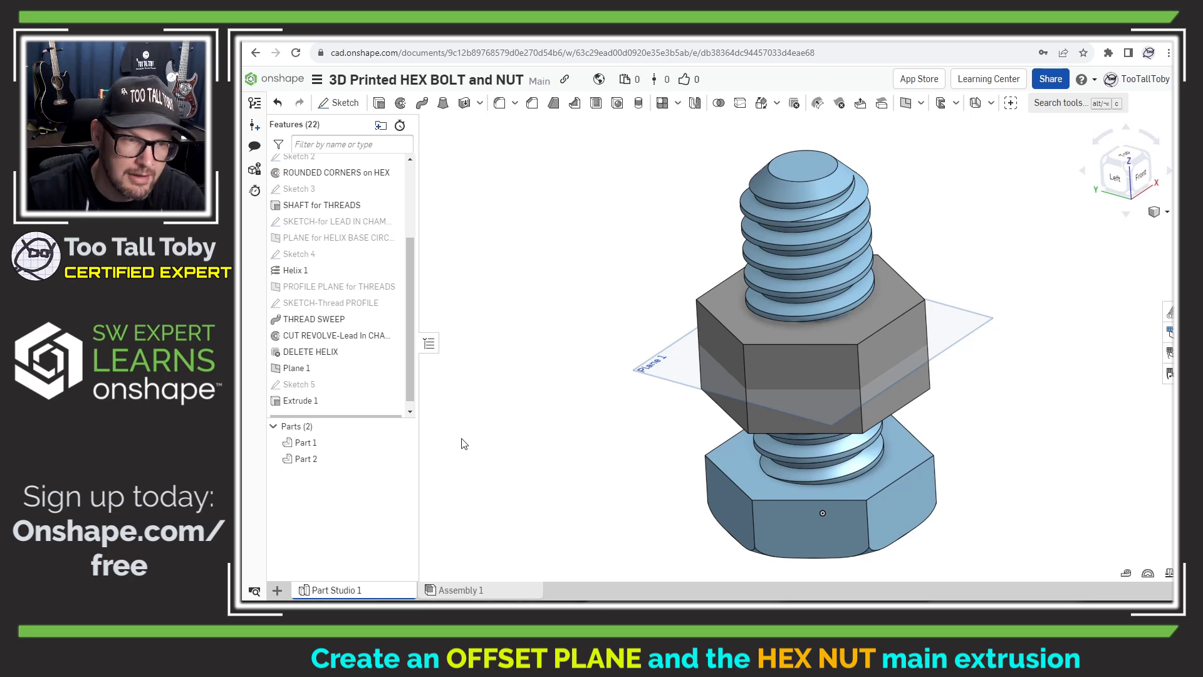
Step: Rename Part 1 to HEX BOLT
left_click(303, 446)
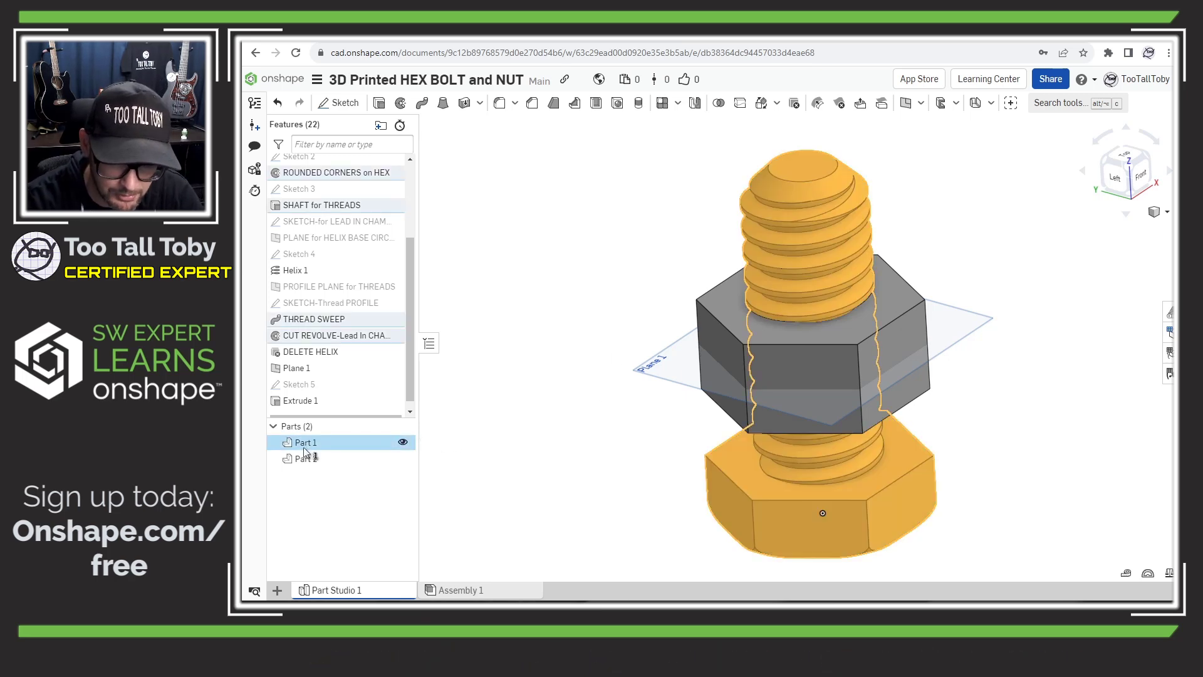
double_click(304, 446)
type("HEX")
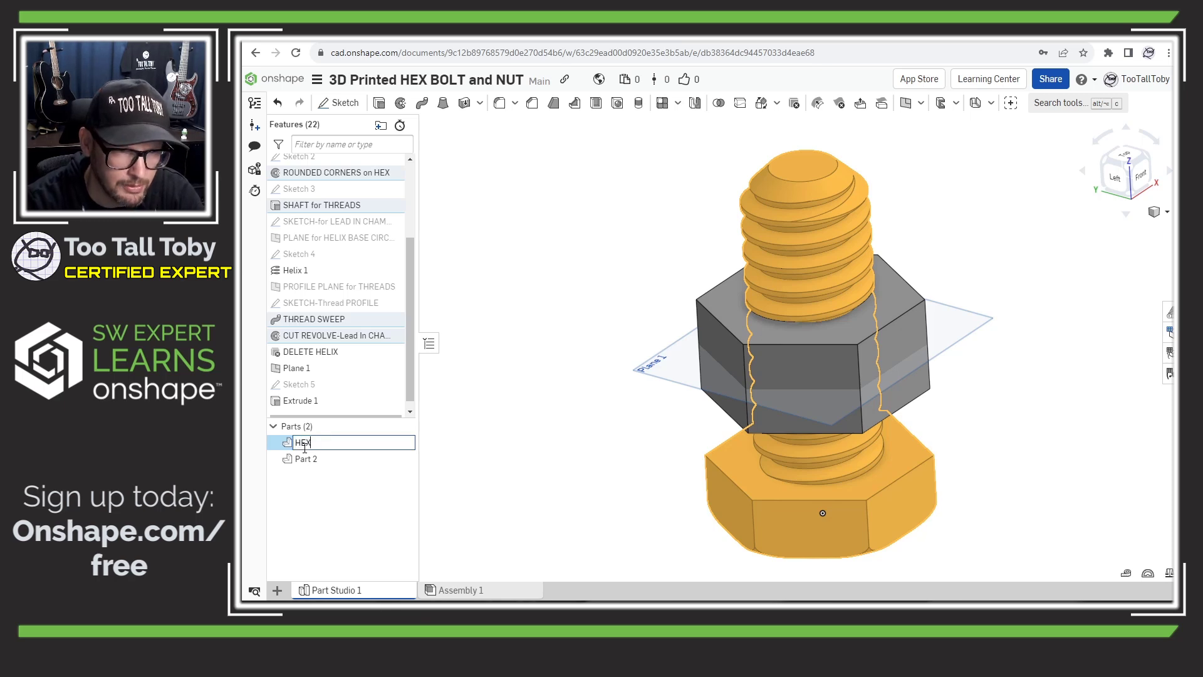
type(" BOLT")
key("Return")
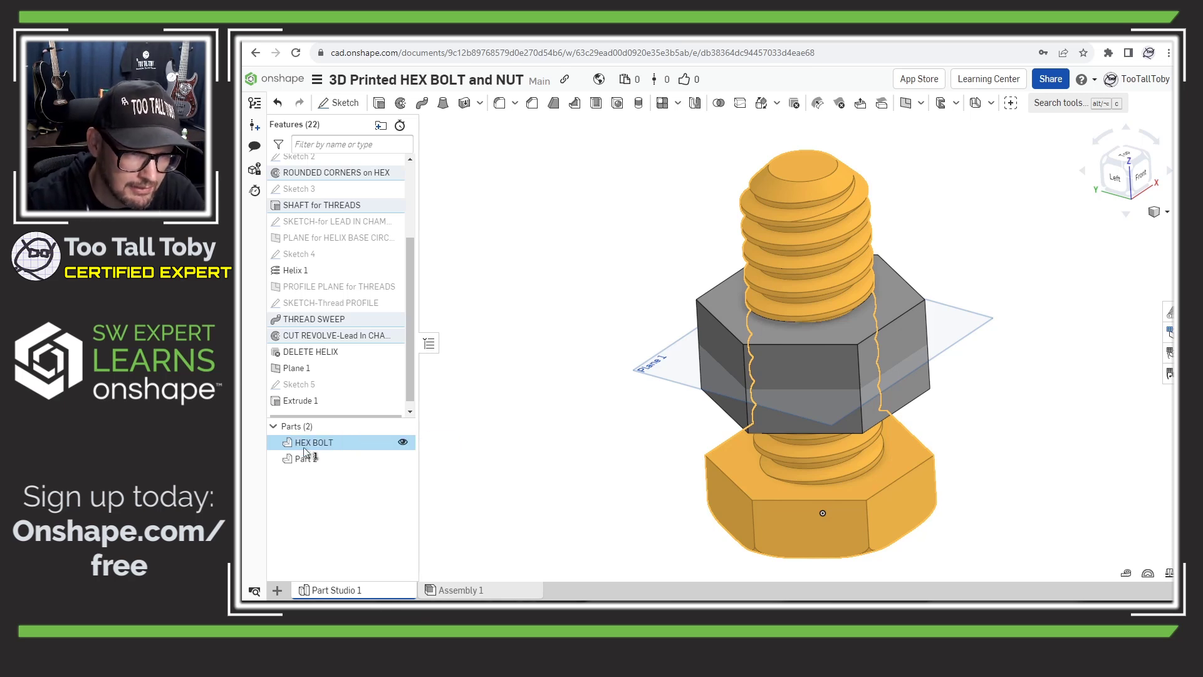
Step: Rename Part 2 to HEX NUT and view the model from a level side angle
left_click(307, 459)
double_click(309, 458)
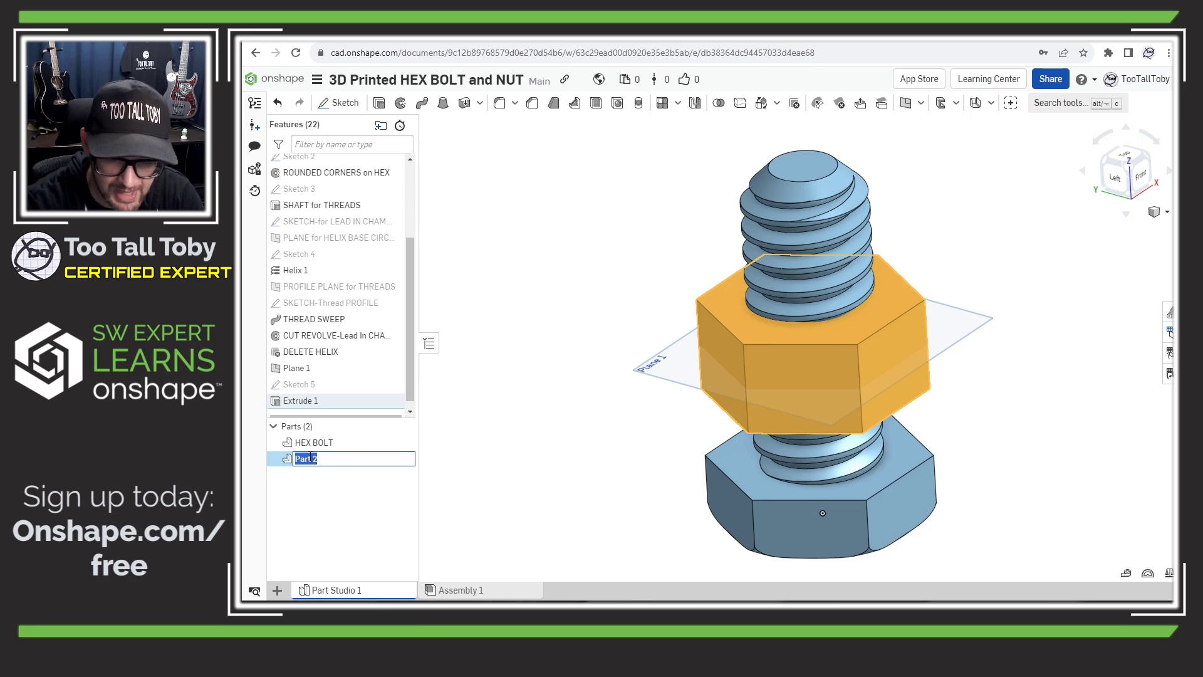
type("HEX NUT")
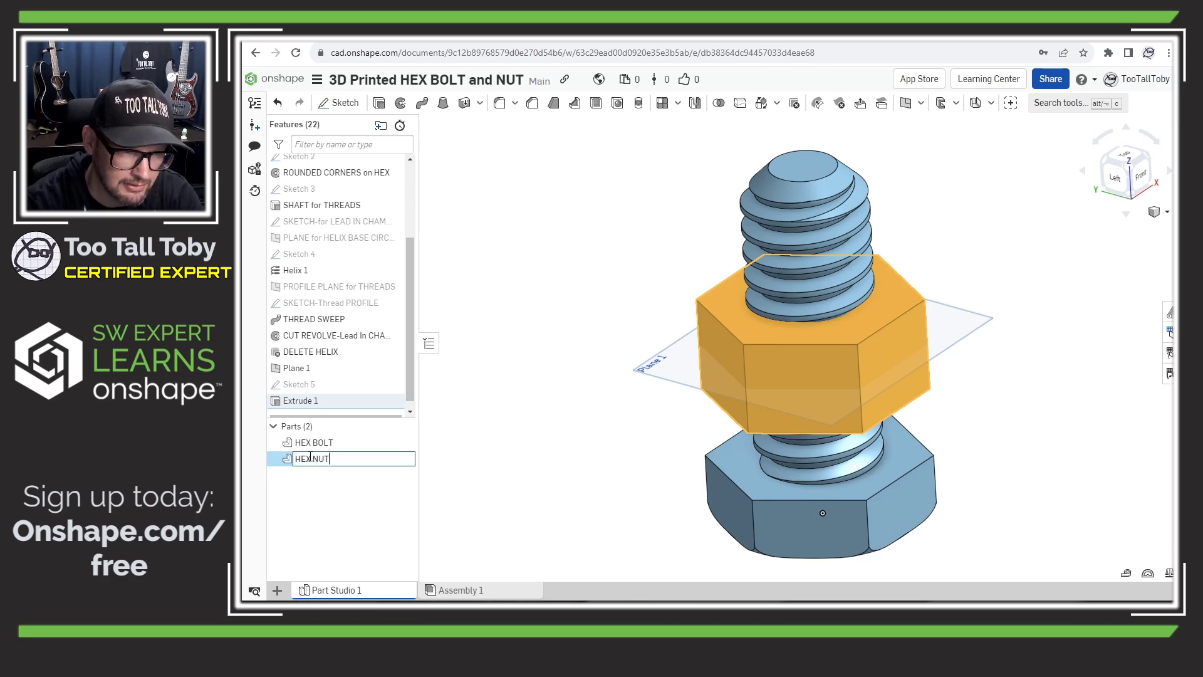
key("Return")
left_click(457, 390)
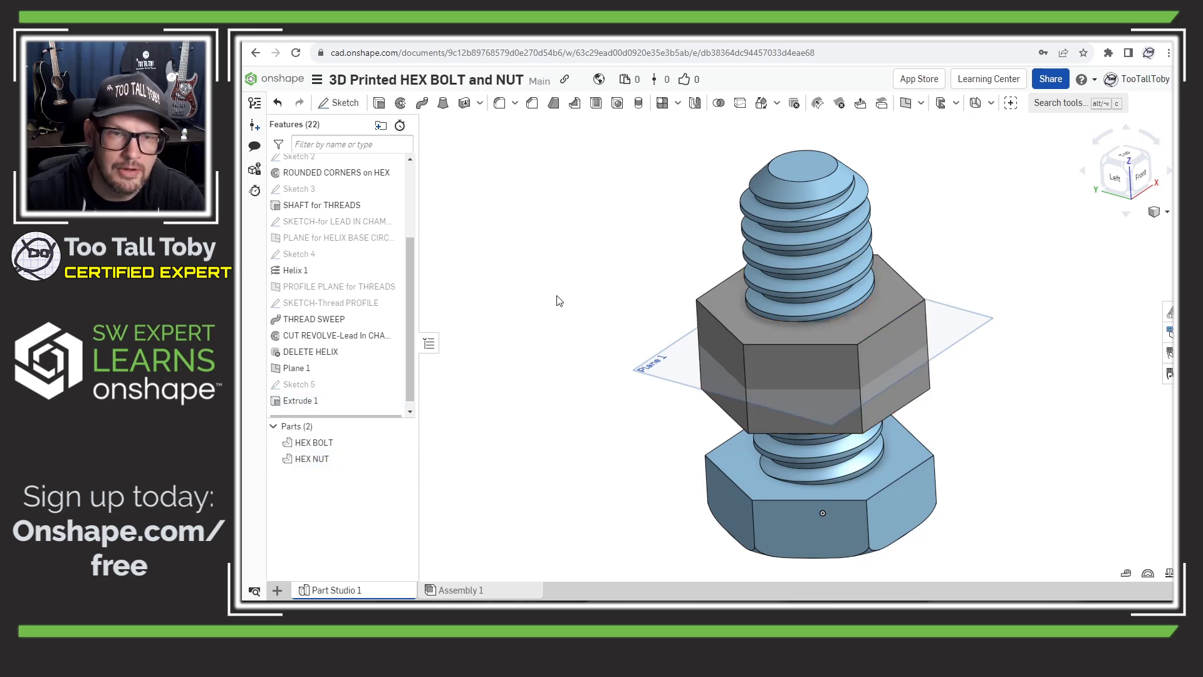
mouse_move(701, 370)
right_mouse_down()
mouse_move(704, 344)
mouse_move(707, 370)
right_mouse_up()
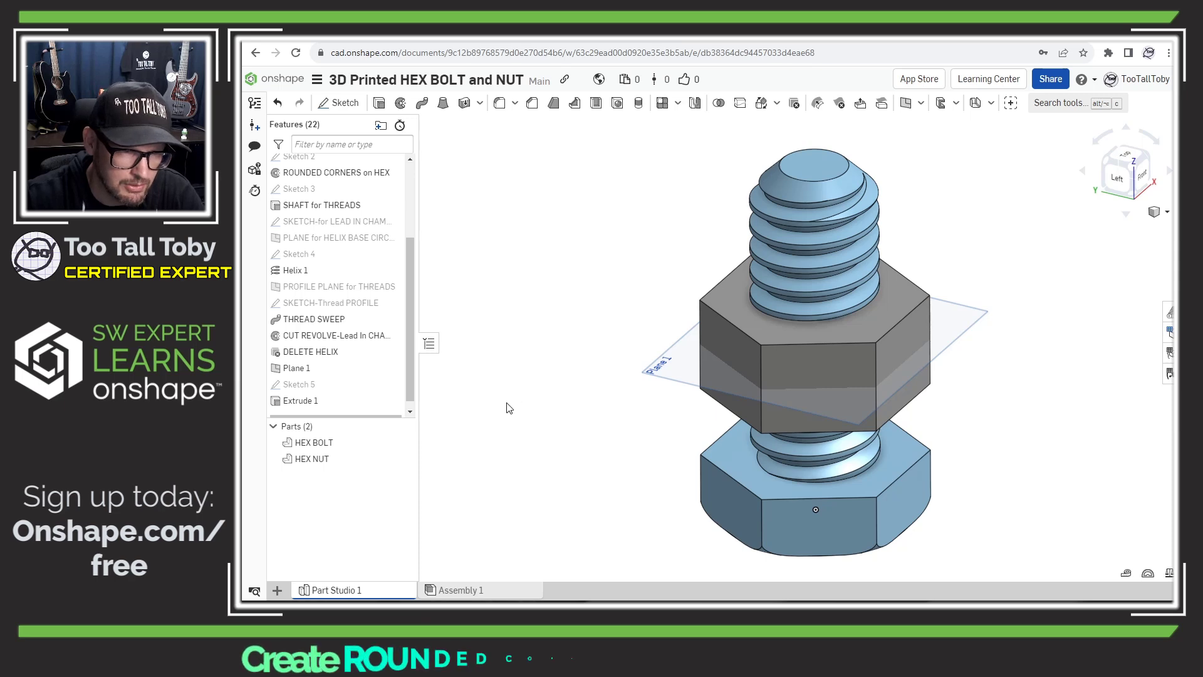
Step: Make Sketch 5 visible again on the hex nut
left_click(392, 384)
right_click_drag(750, 348, 751, 356)
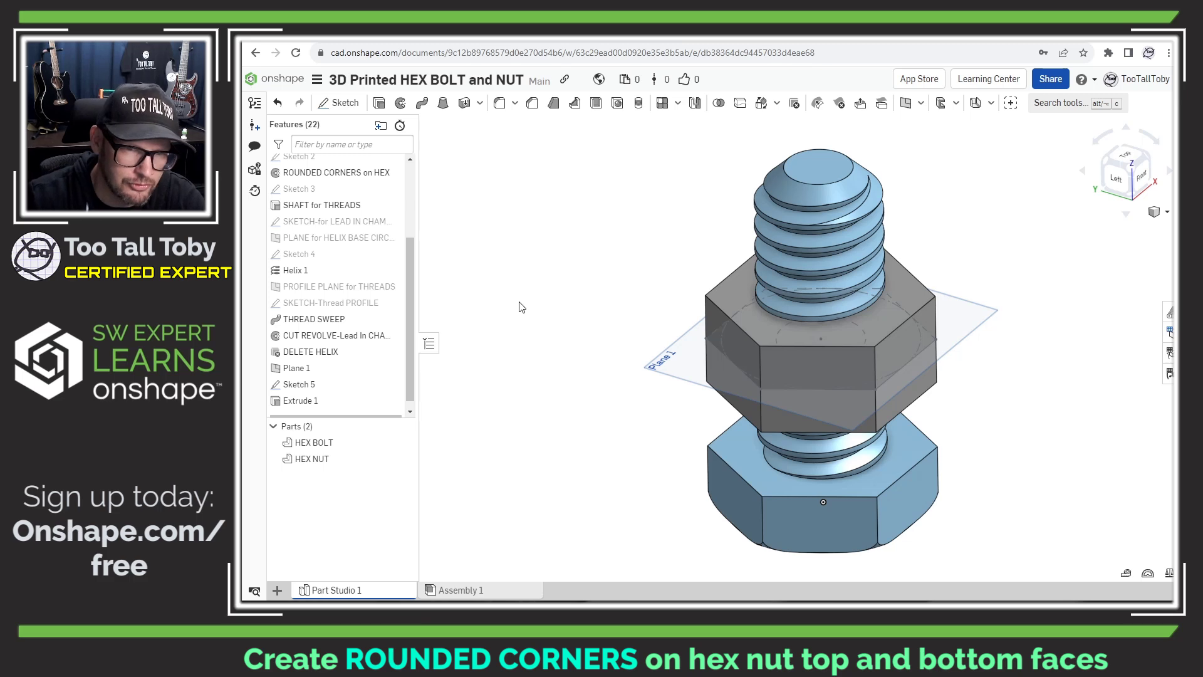
scroll(332, 245, "up", 3)
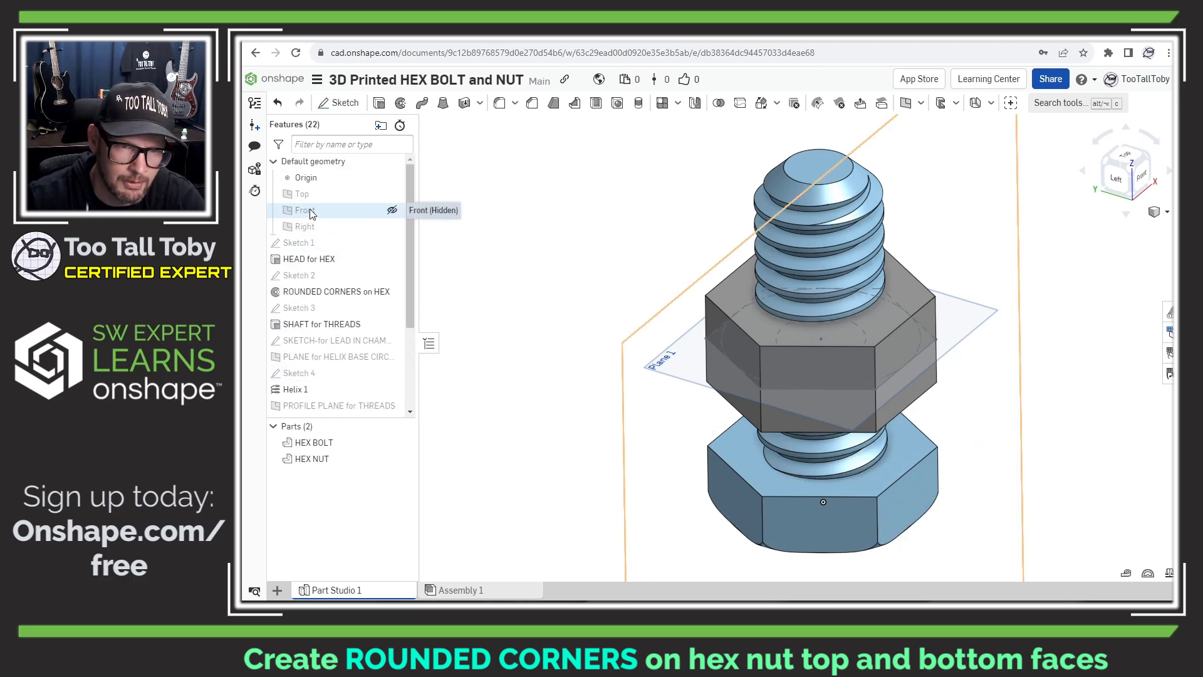
Step: Start a new sketch on the Front plane, viewed normal to it
left_click(311, 214)
key("n")
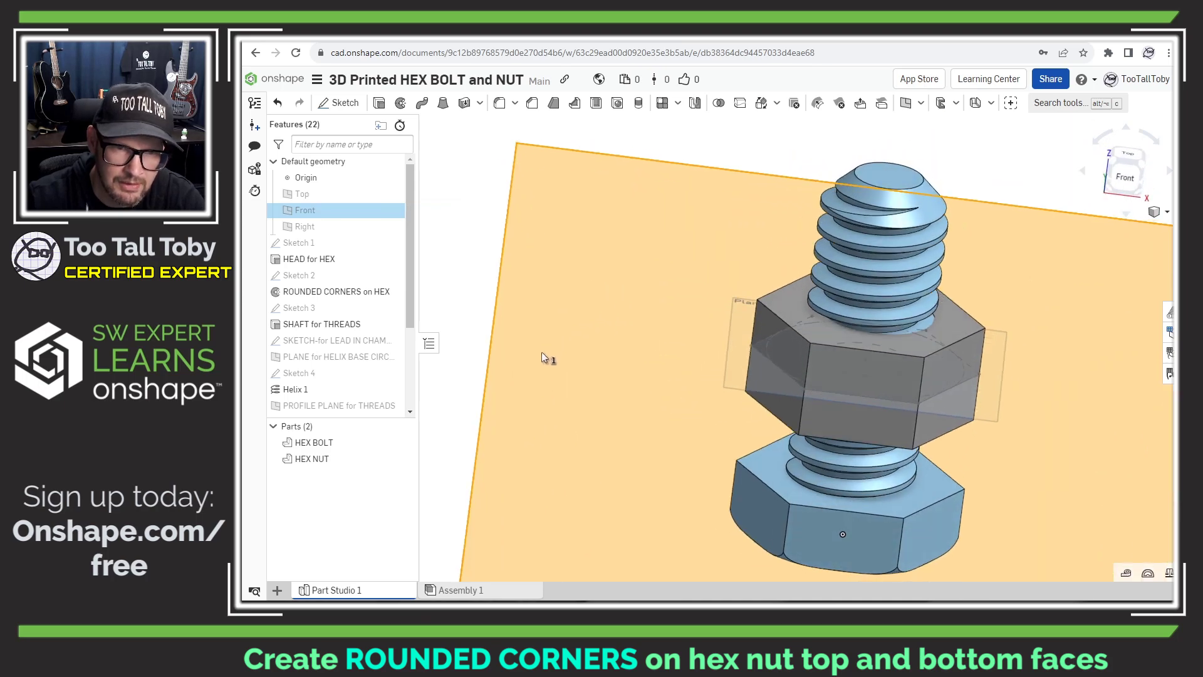
key("shift+5")
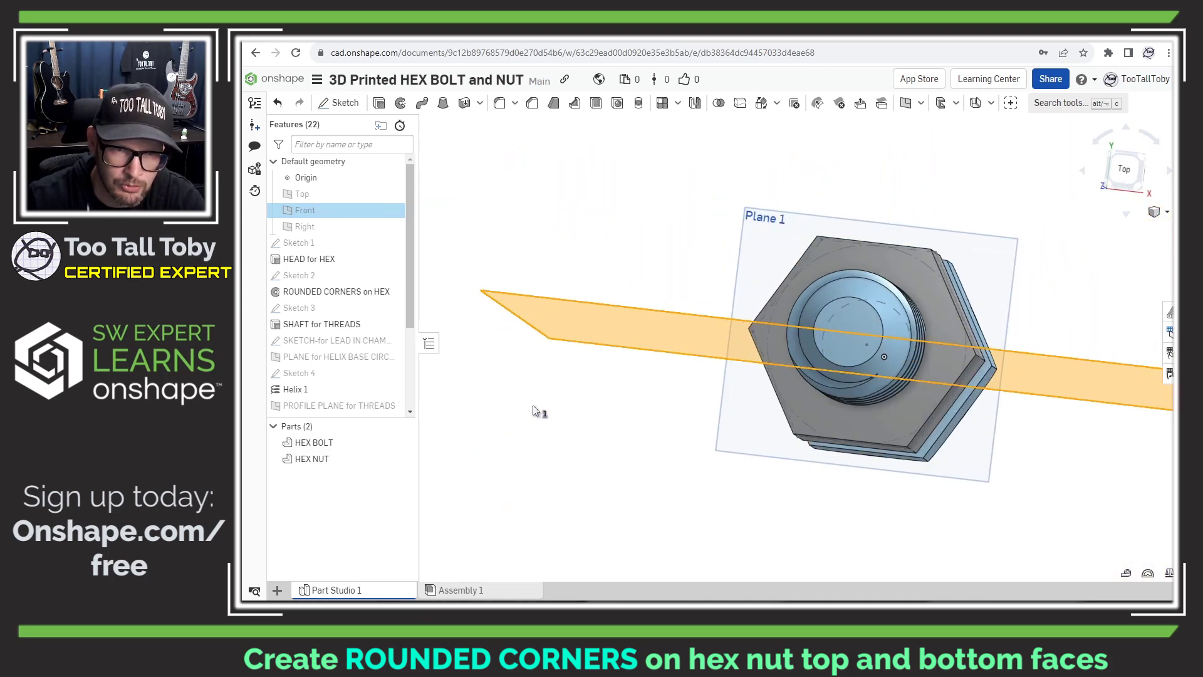
key("shift+1")
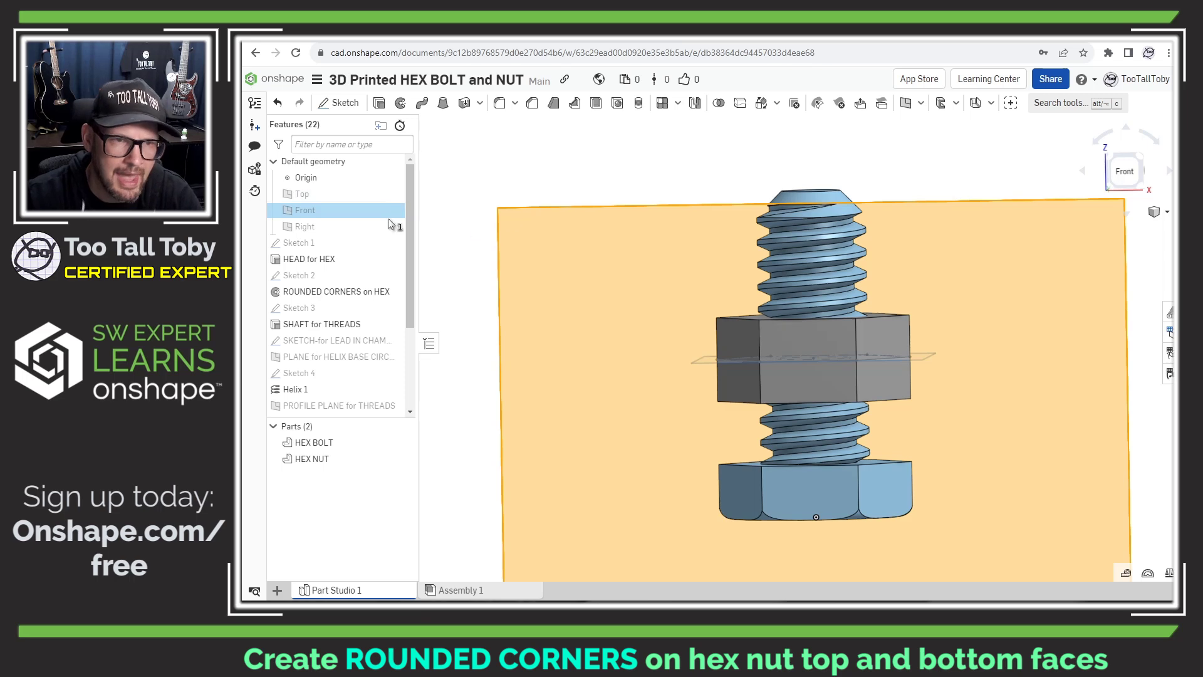
key("s")
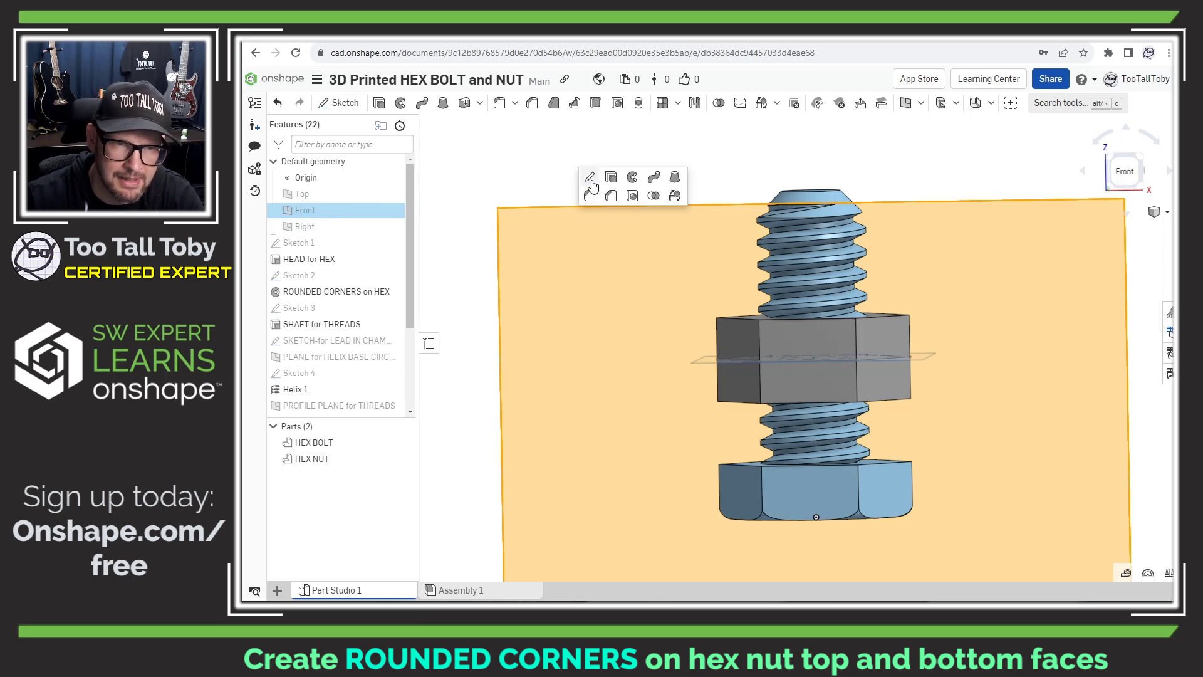
left_click(590, 177)
Step: Place a sketch point and pierce it onto the Sketch 5 circle edge
right_click_drag(659, 330, 724, 367)
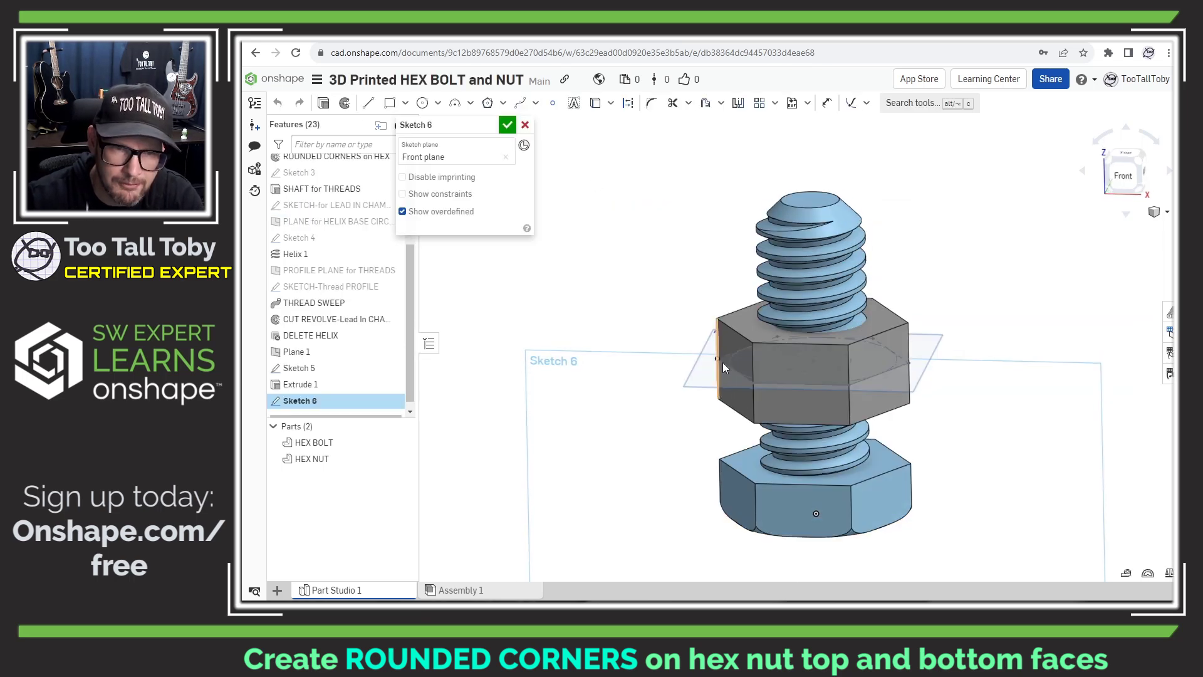
scroll(724, 363, "up", 5)
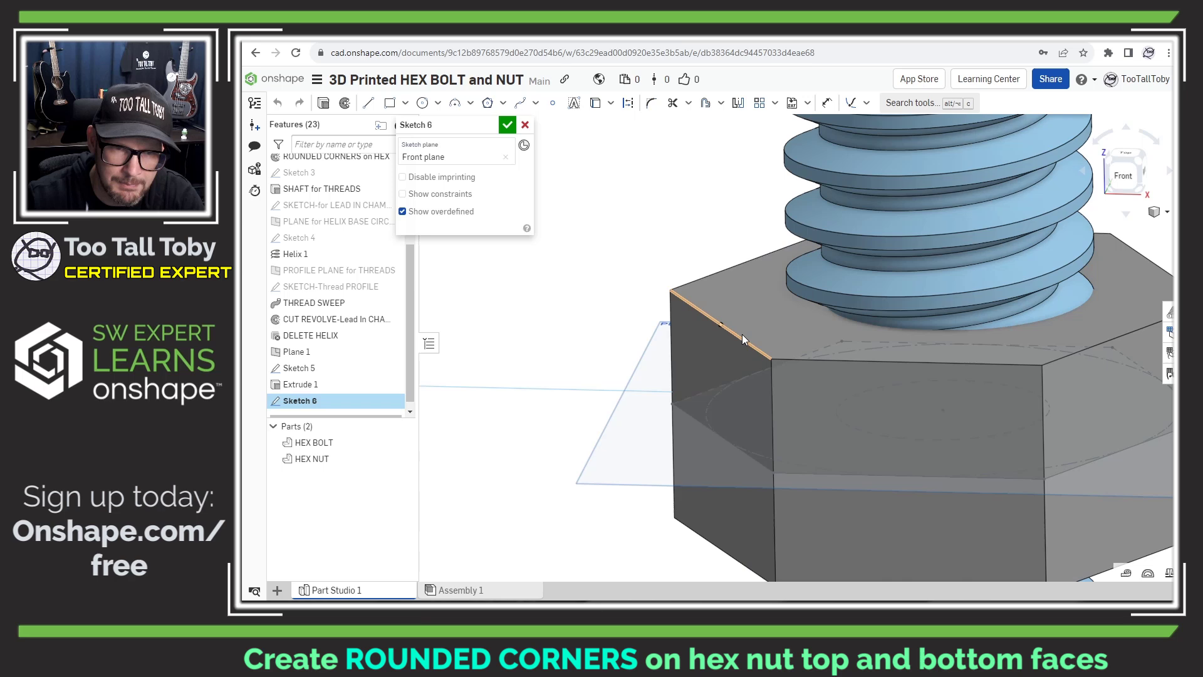
left_click(554, 106)
left_click(720, 413)
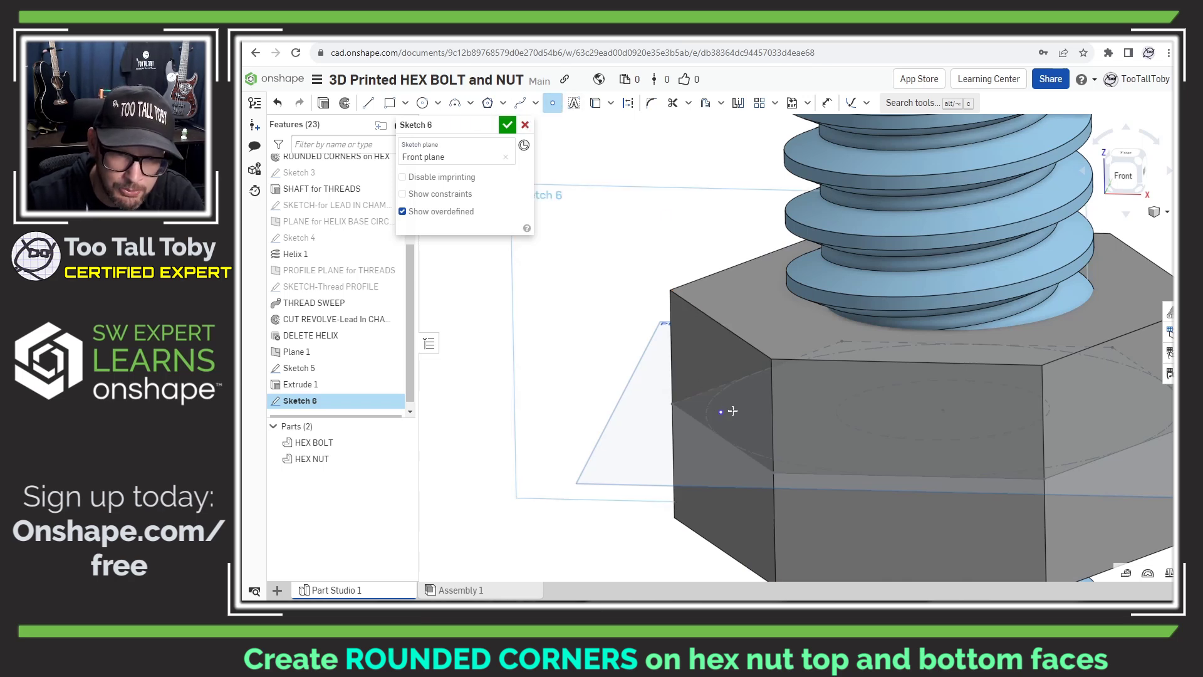
key("Escape")
left_click(721, 414)
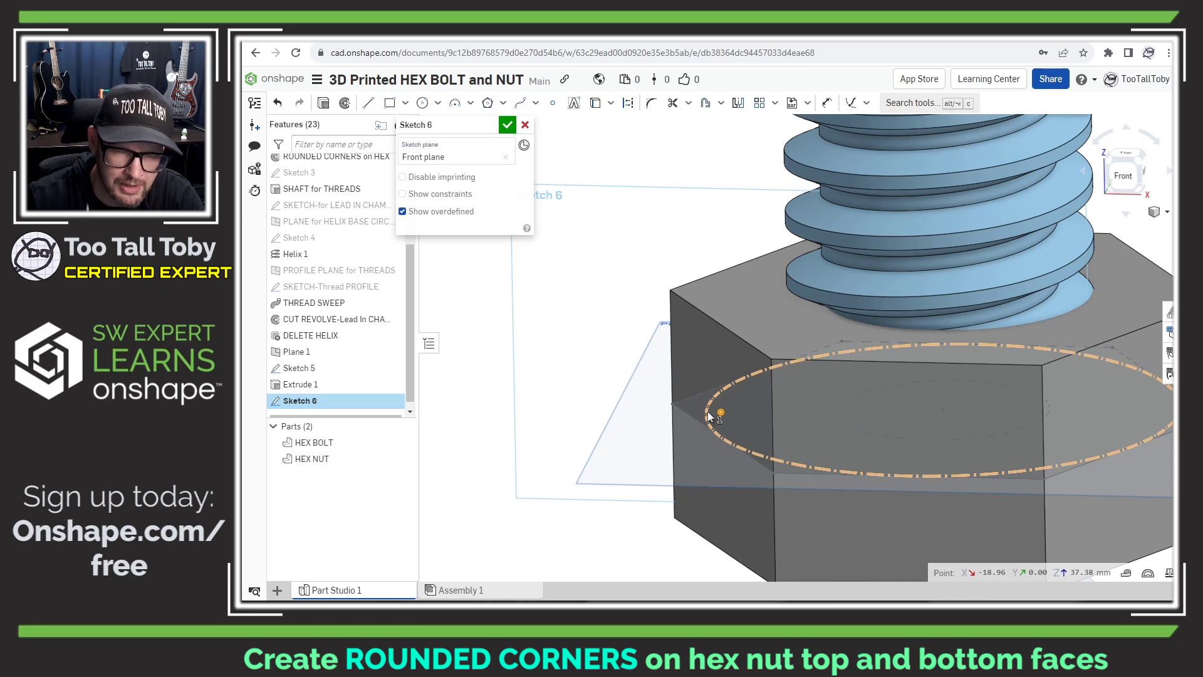
left_click(709, 416)
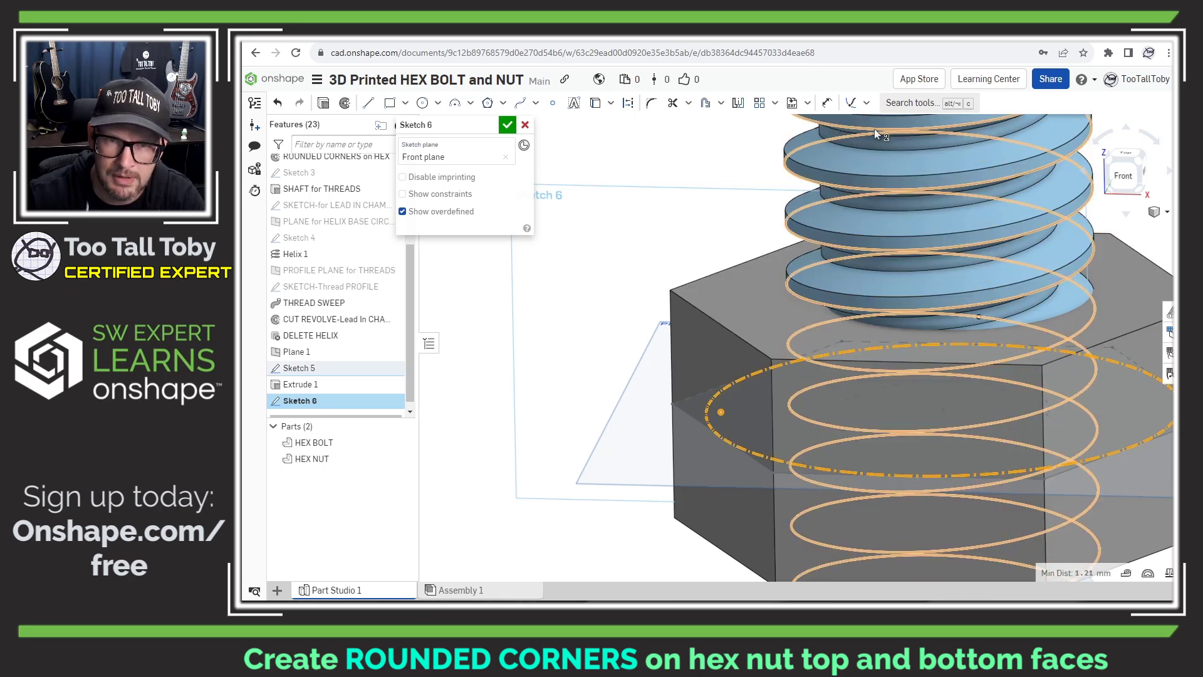
left_click(855, 108)
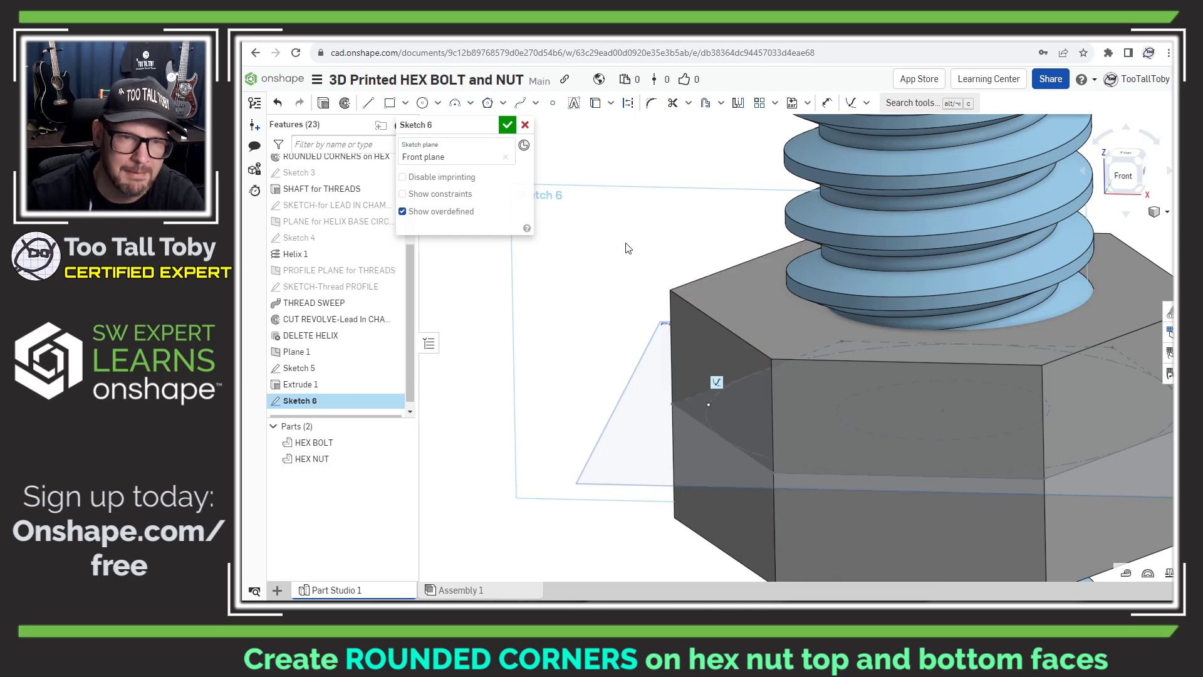
Step: Draw a short vertical-then-horizontal line near the nut's top corner
left_click(368, 103)
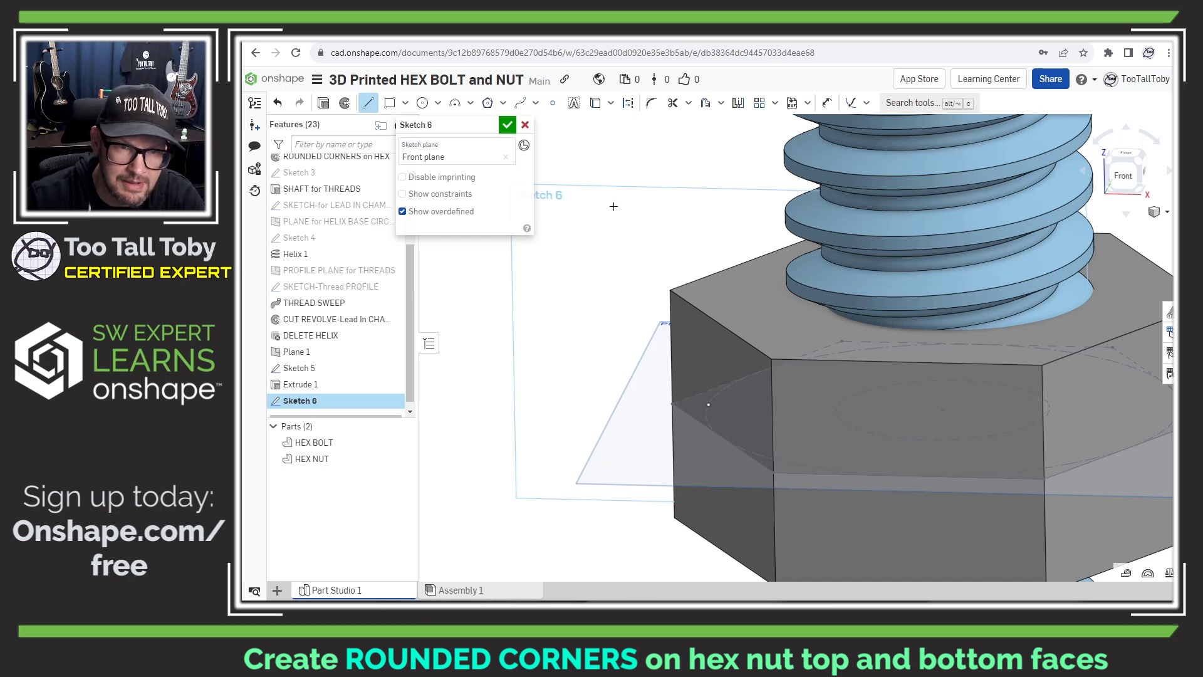
left_click(648, 295)
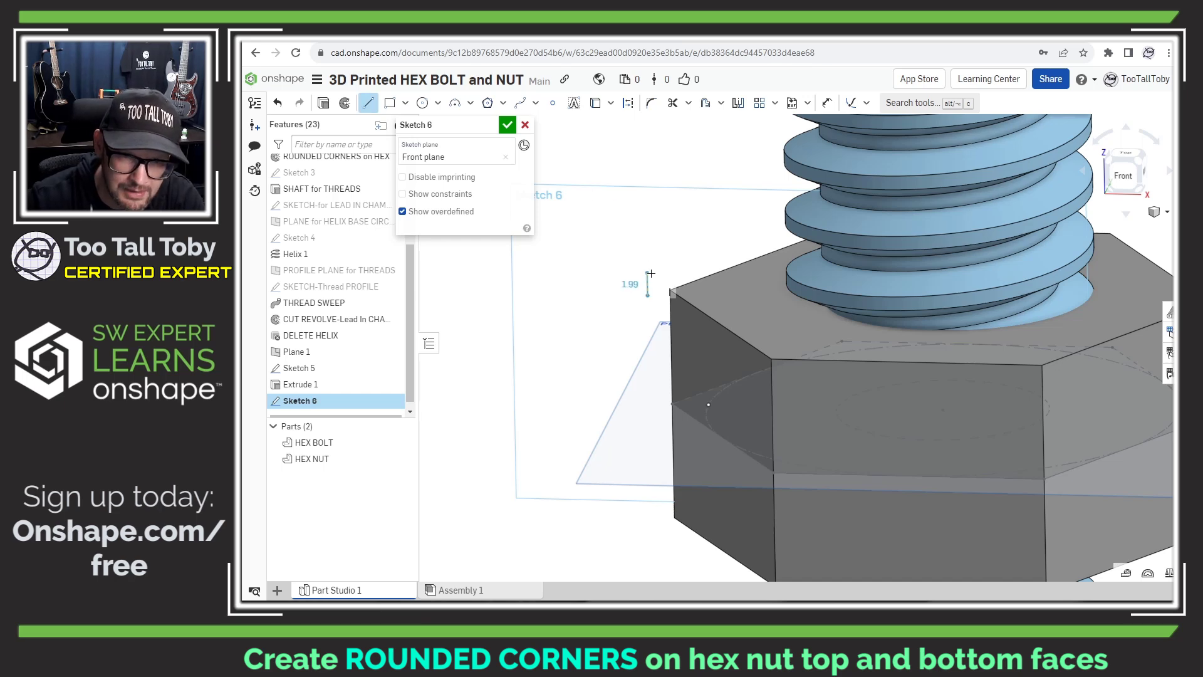
left_click(647, 263)
left_click(694, 265)
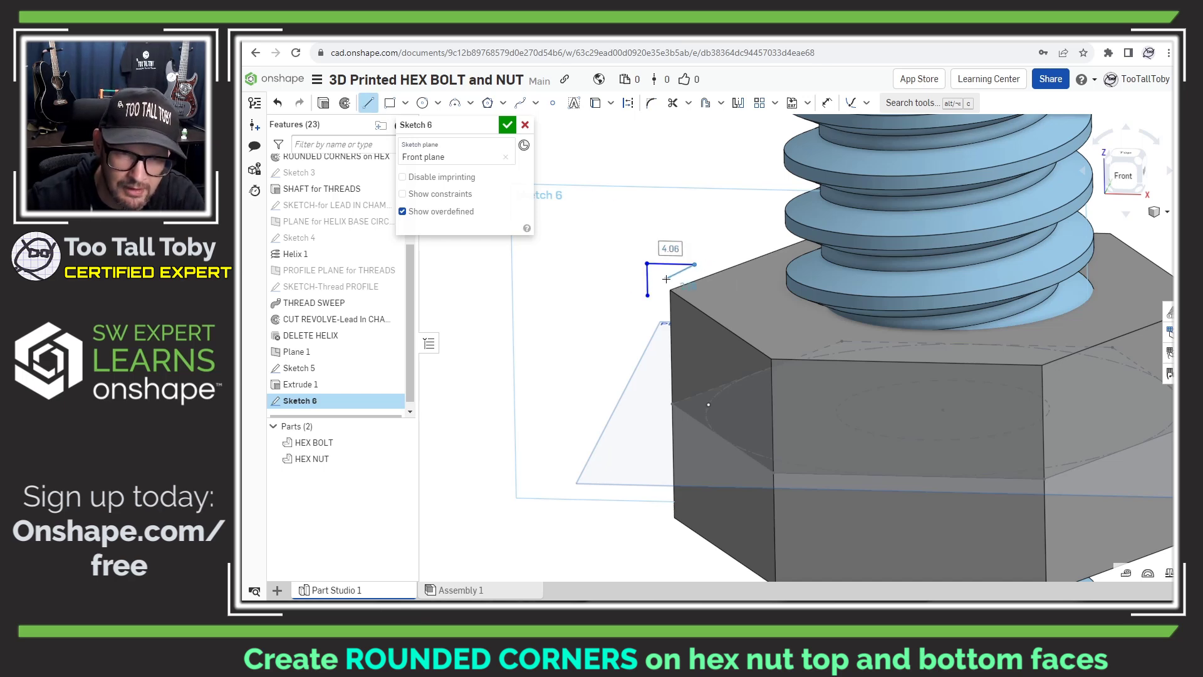
key("Escape")
Step: Make the line corner coincident with the nut's top vertex and its end vertical above the pierced point
left_click(647, 263)
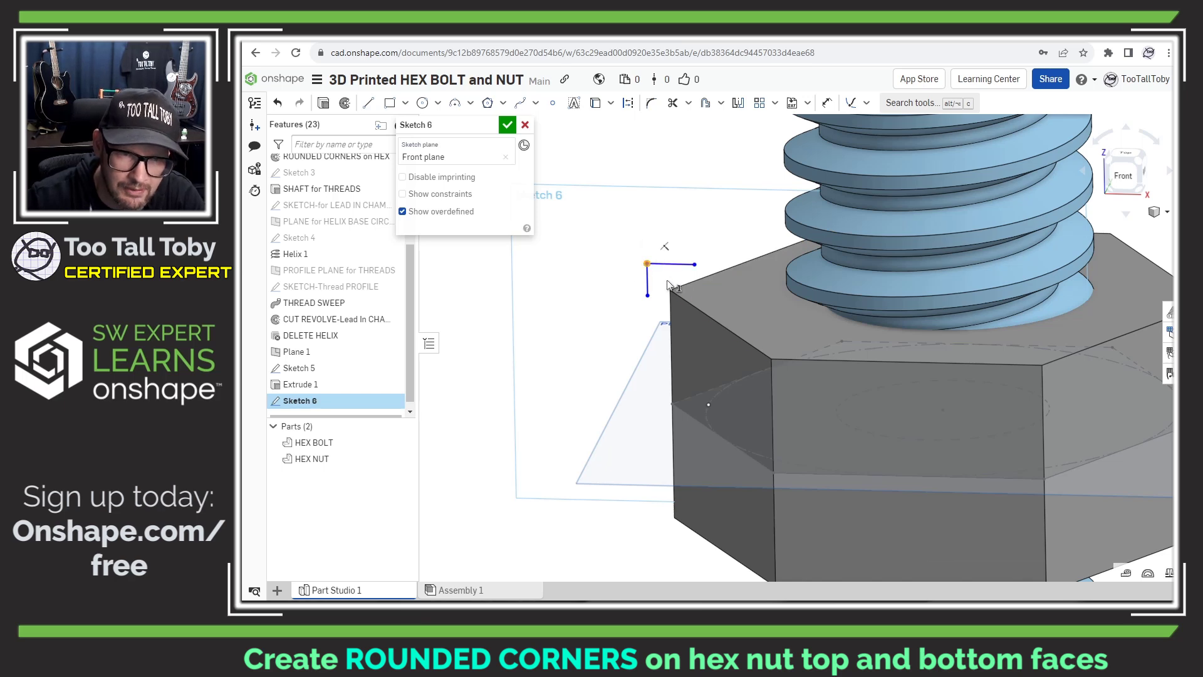
left_click(671, 291)
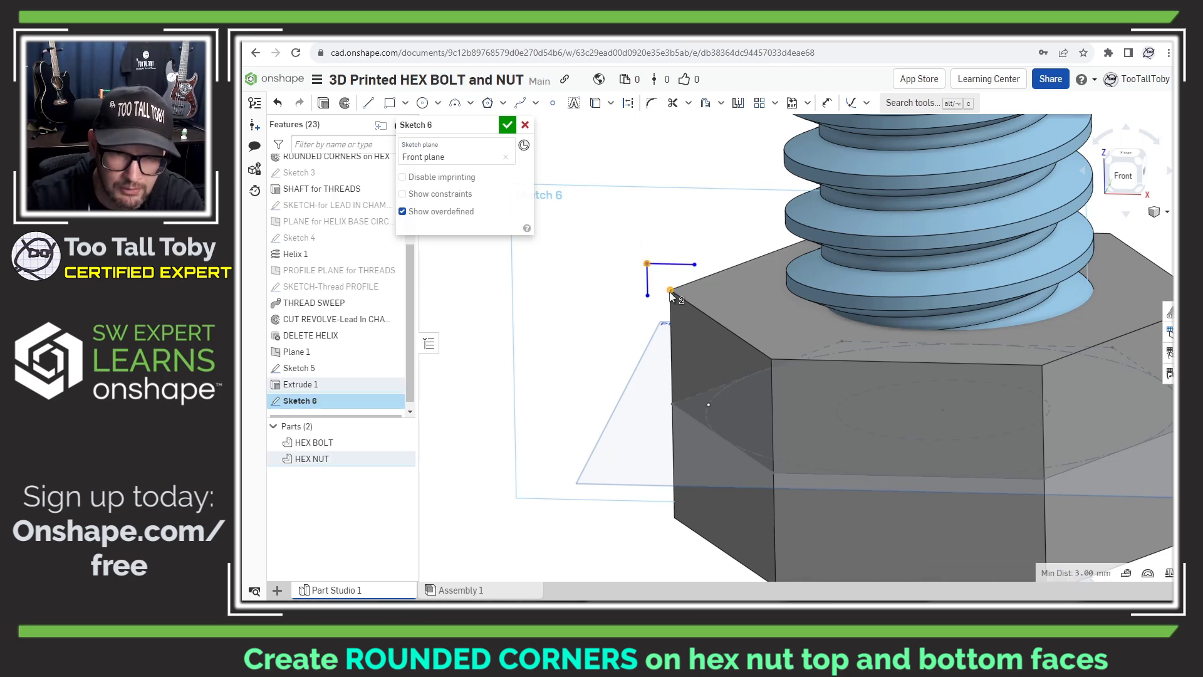
key("i")
left_click(718, 292)
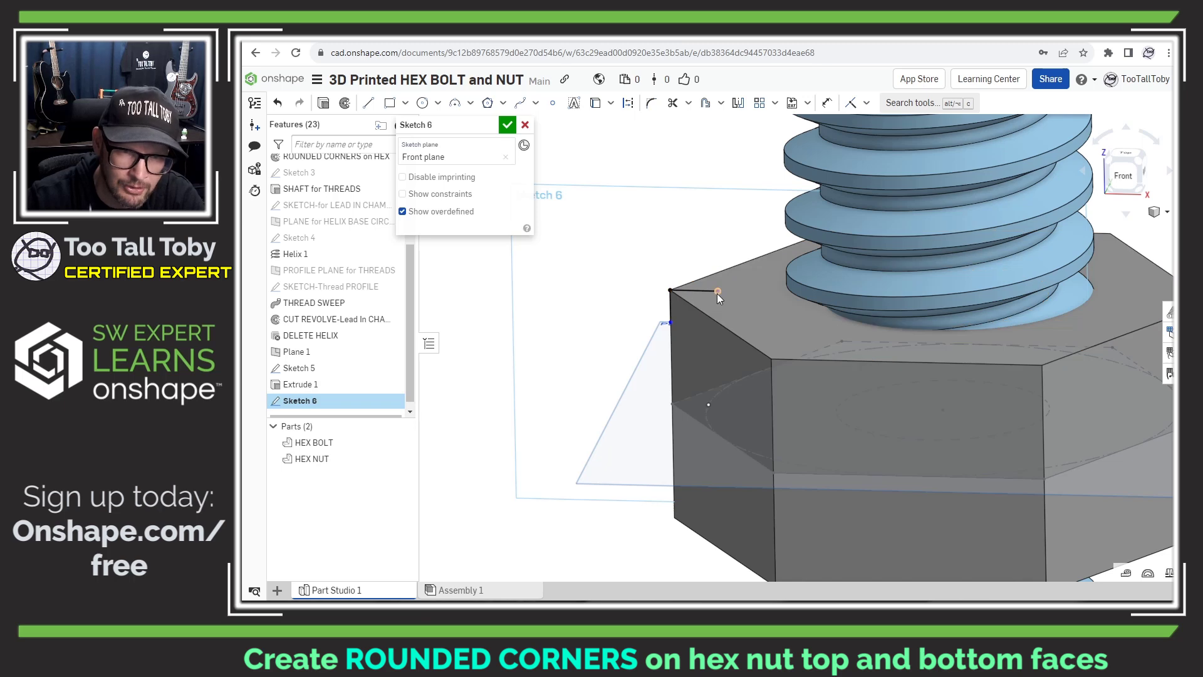
left_click(708, 405)
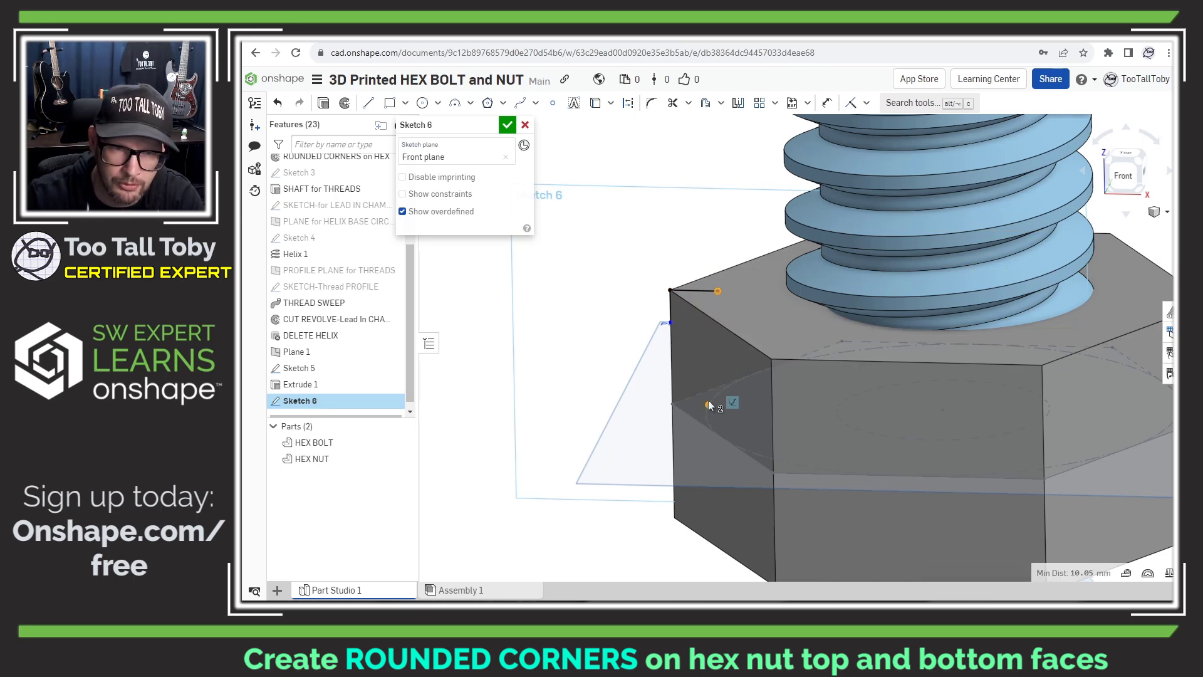
key("v")
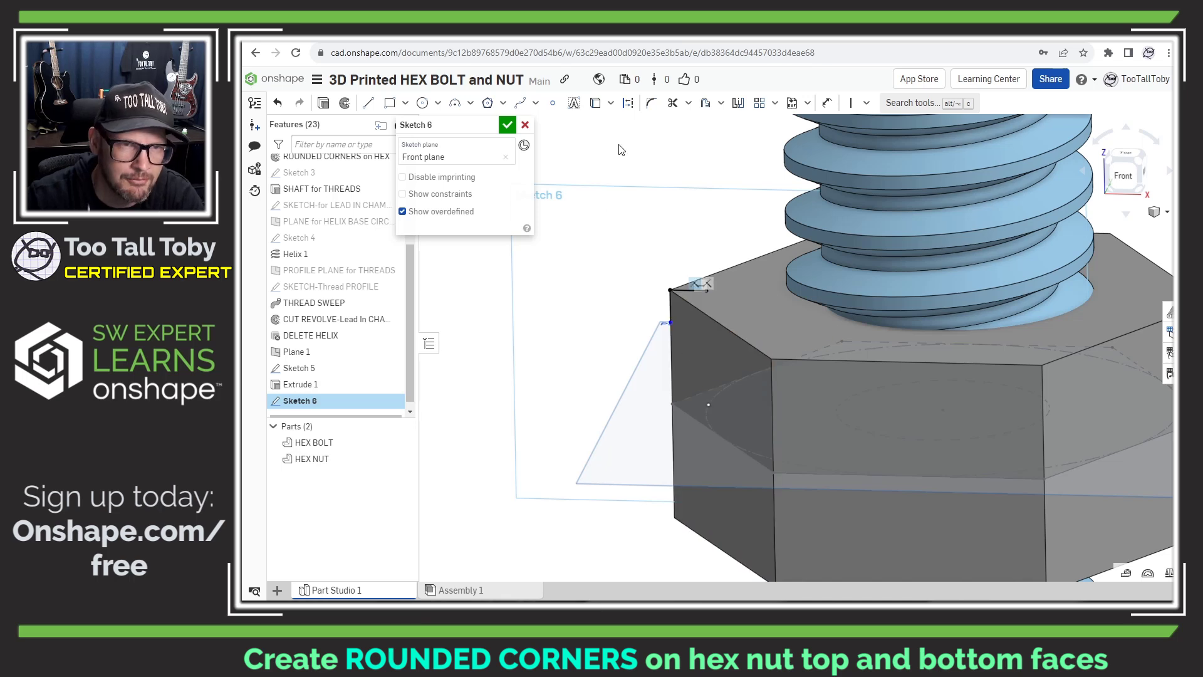
left_click(455, 103)
Step: Draw a 3-point arc from the line end down the nut's side, dimensioned 2.5 mm vertically
scroll(683, 319, "up", 5)
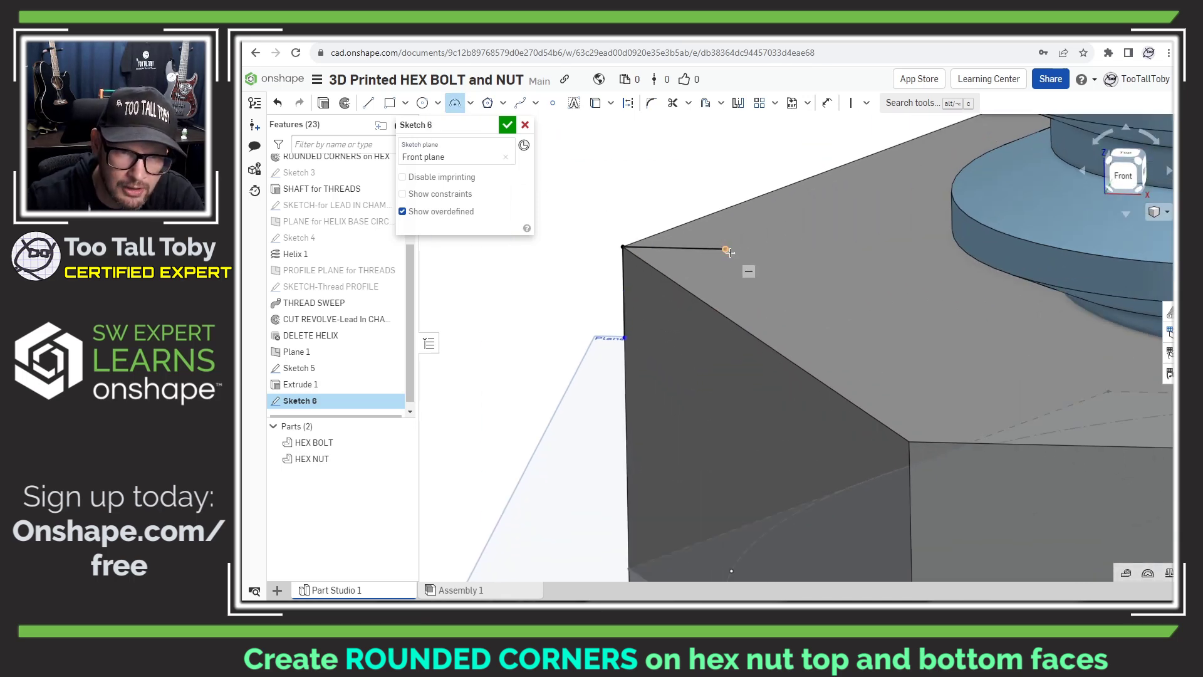
left_click(726, 250)
left_click(626, 339)
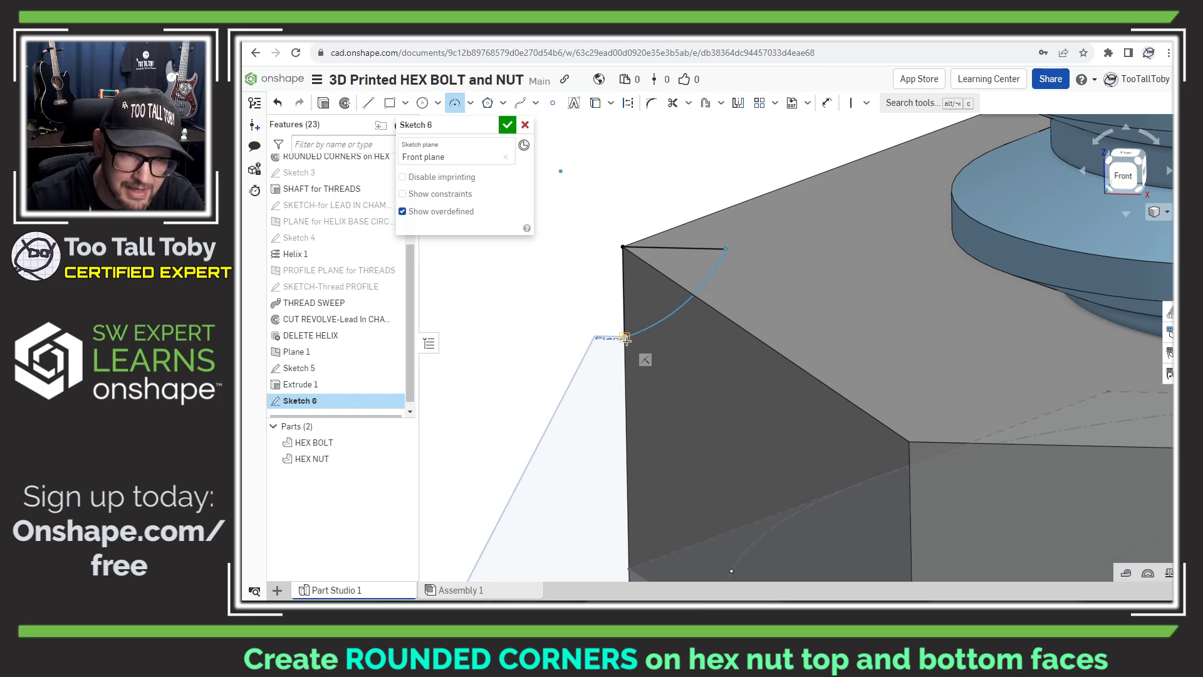
left_click(670, 264)
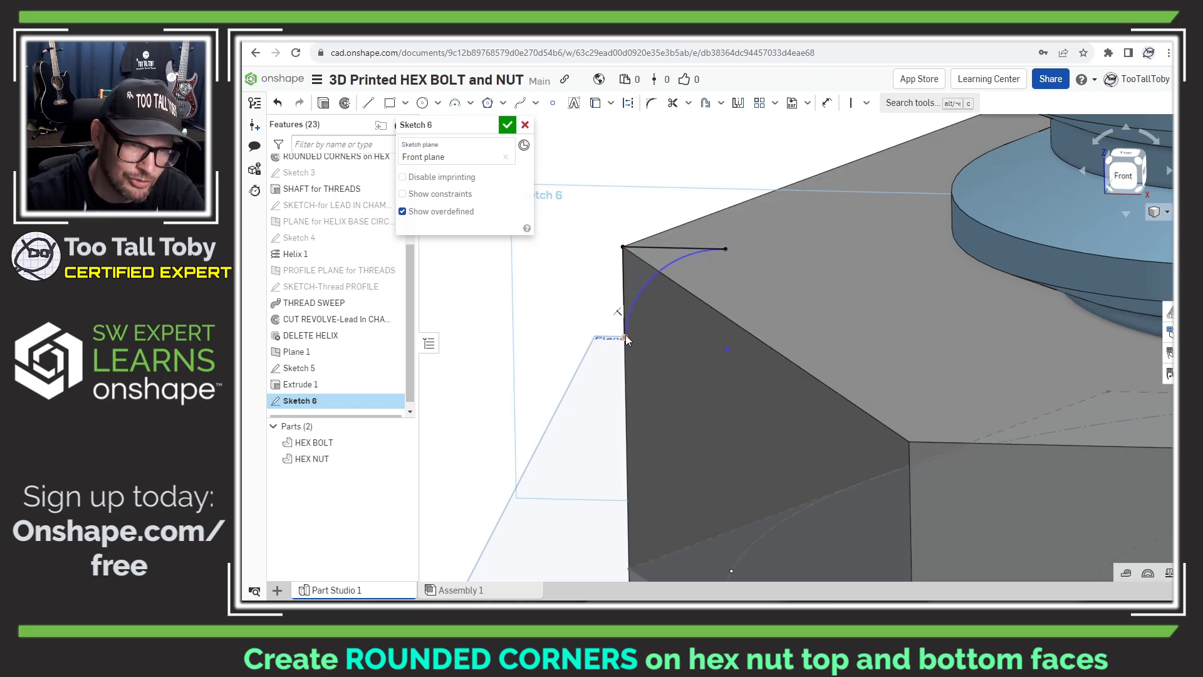
left_click_drag(625, 338, 623, 299)
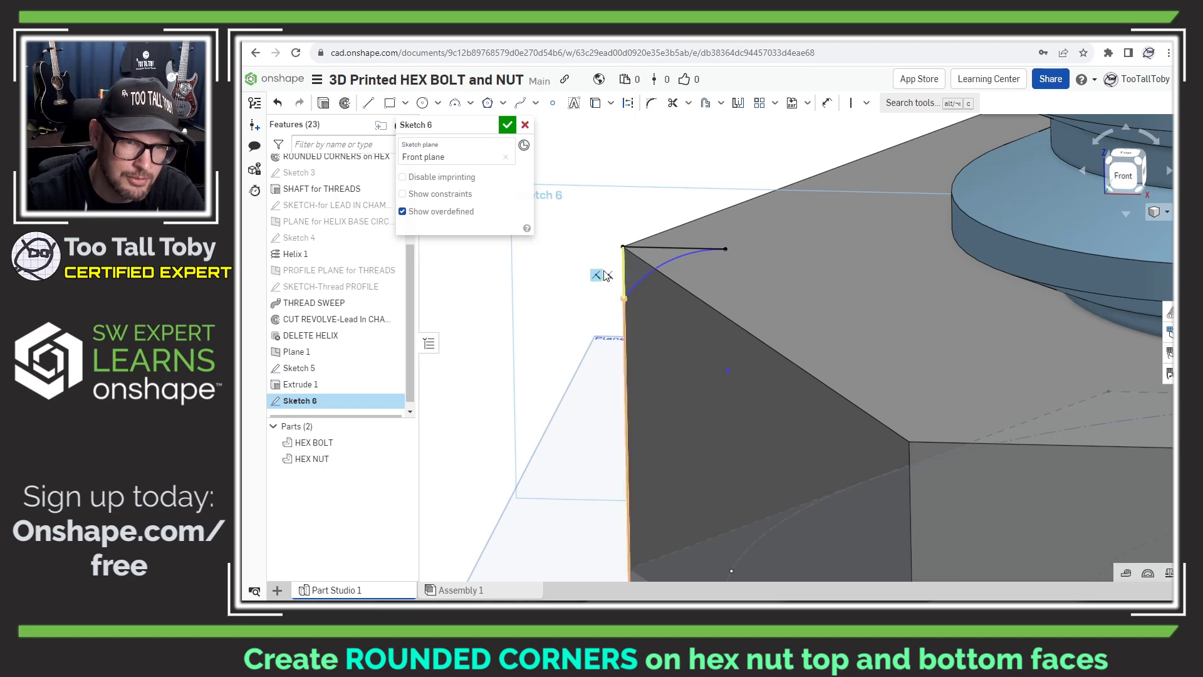
key("s")
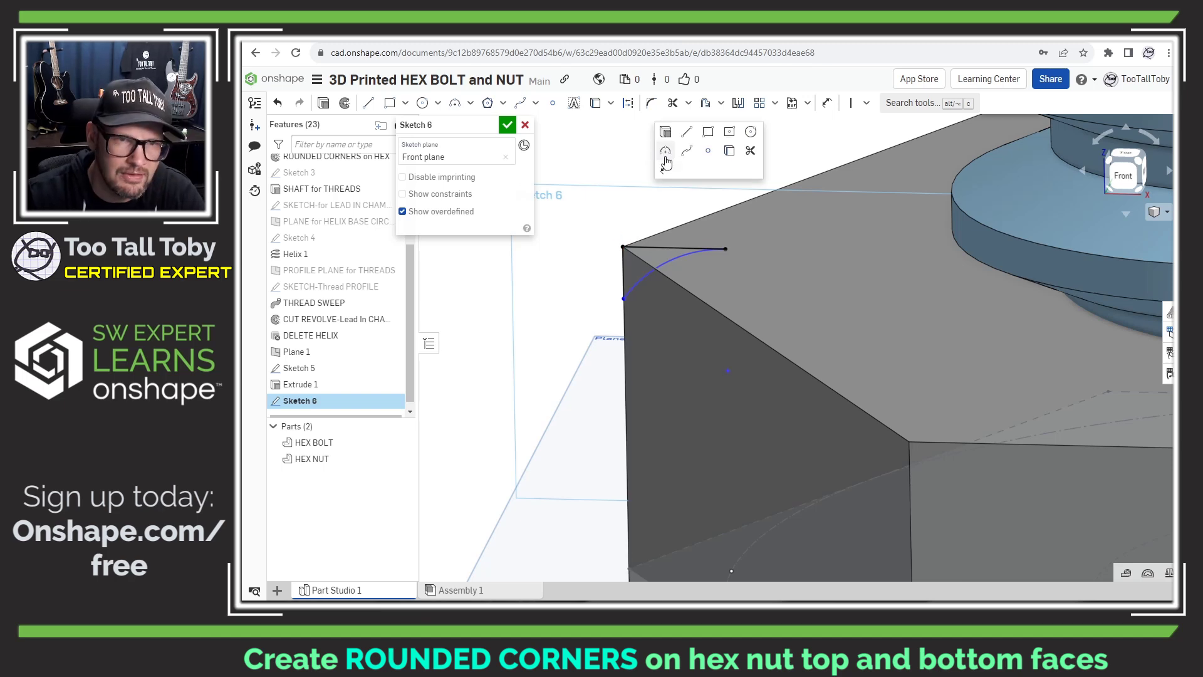
left_click(664, 167)
left_click(623, 273)
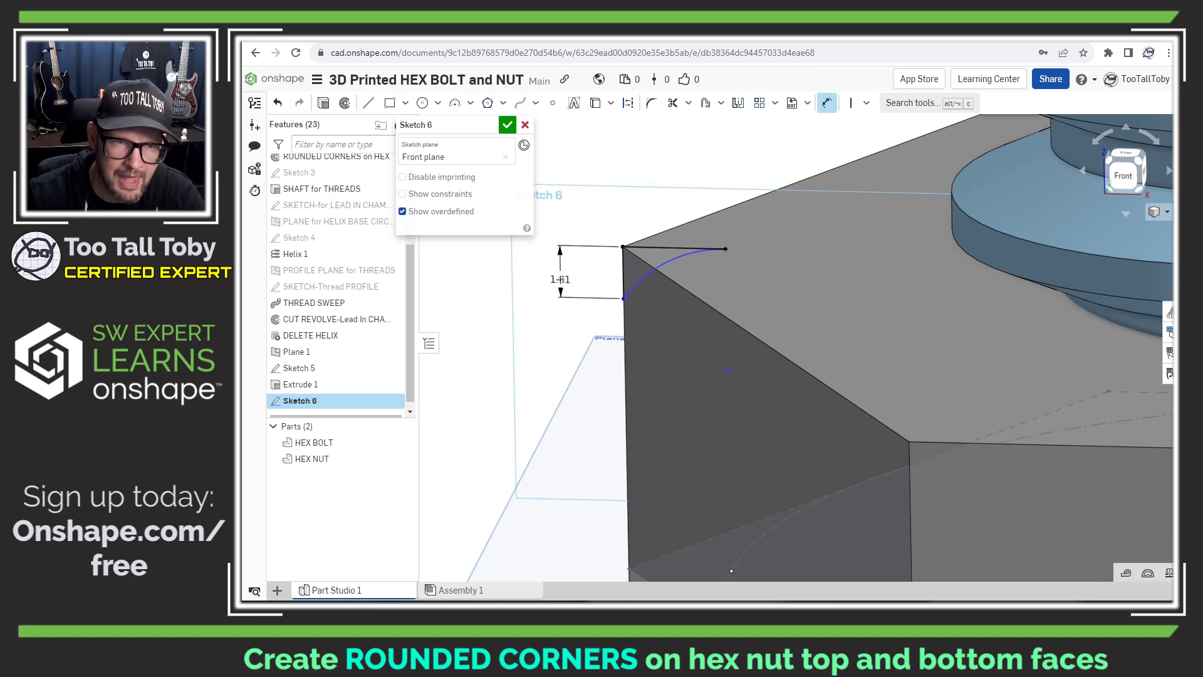
left_click(563, 275)
type("2.5")
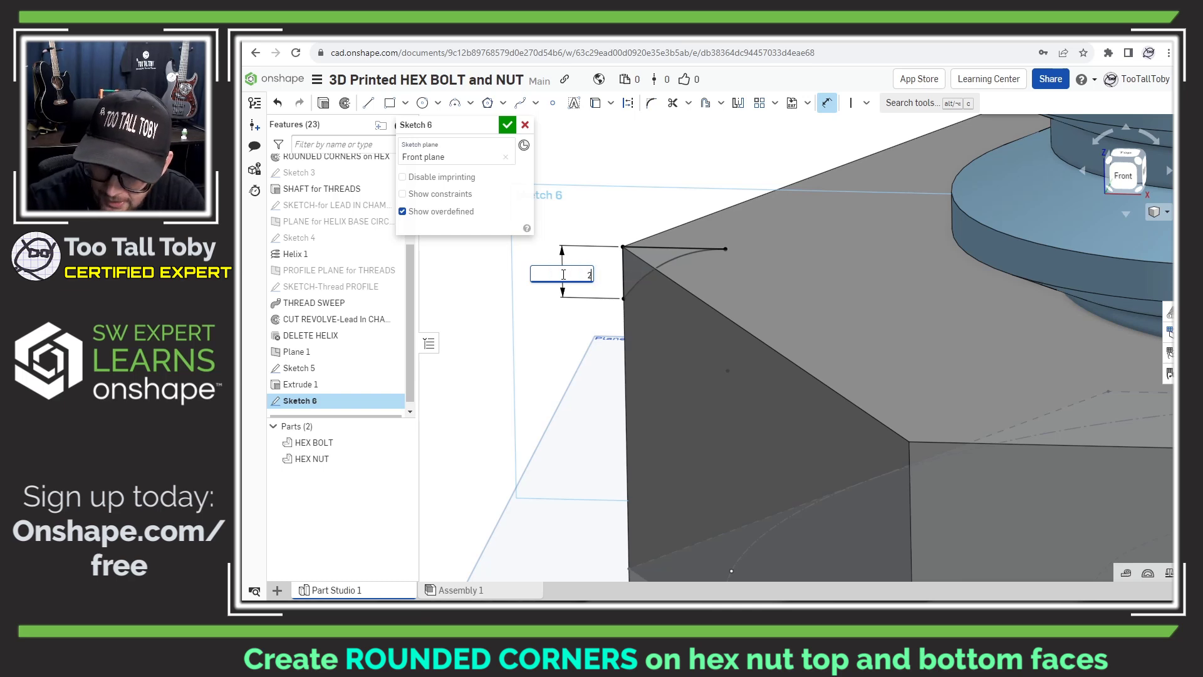
key("Return")
Step: Draw a vertical axis line from the bolt's centre up to the nut centre
scroll(562, 274, "up", 6)
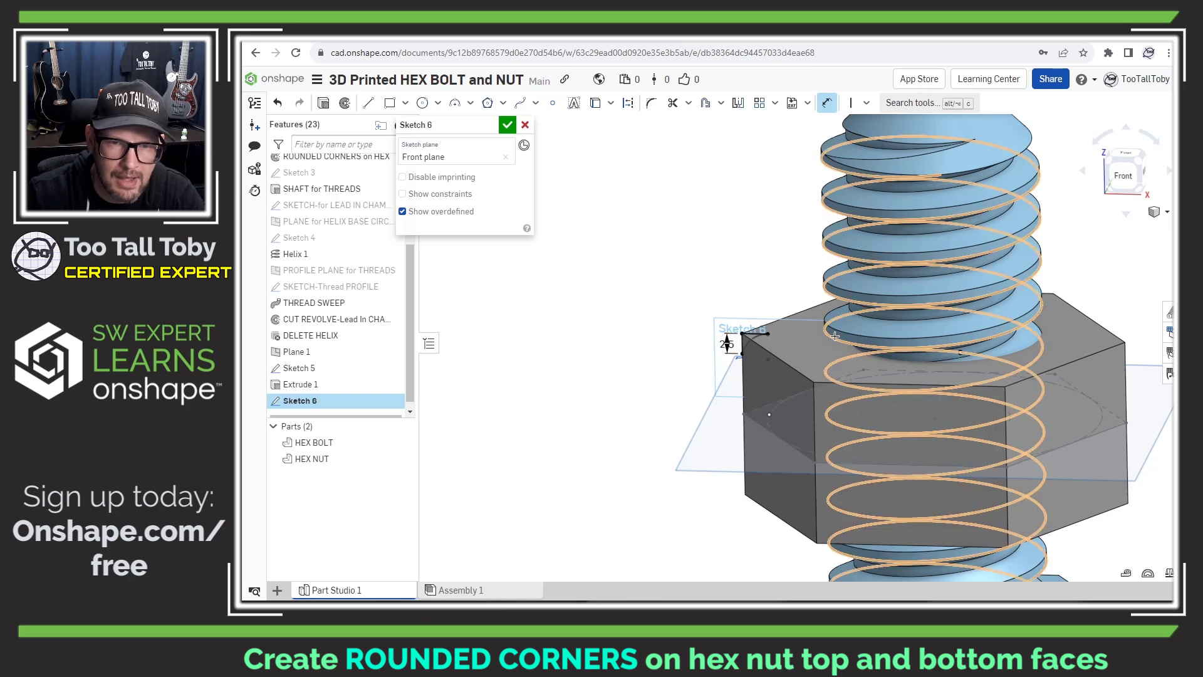
scroll(978, 413, "up", 3)
scroll(982, 410, "up", 2)
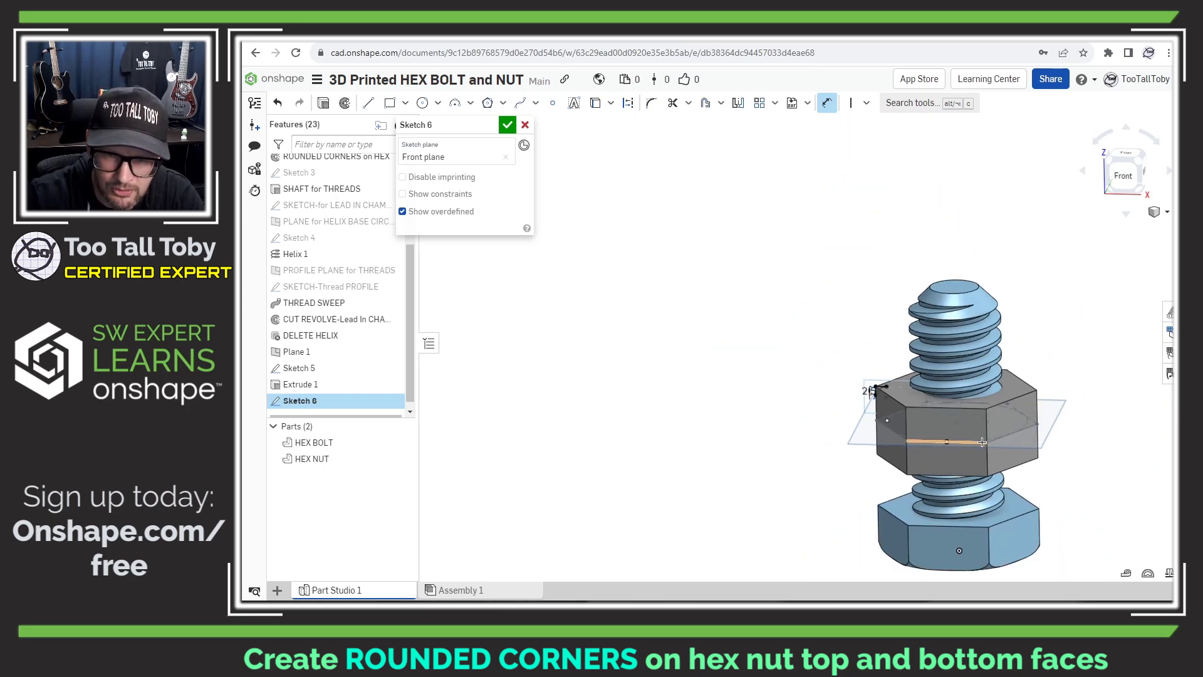
key("l")
left_click(960, 550)
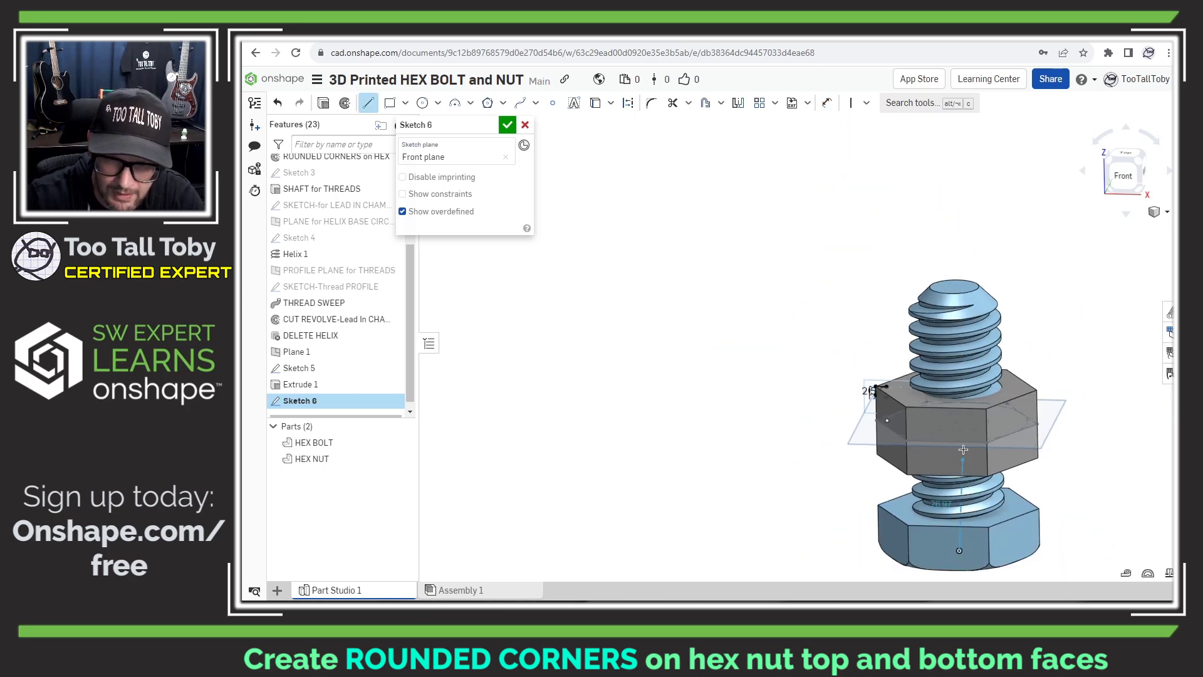
left_click(956, 431)
key("Escape")
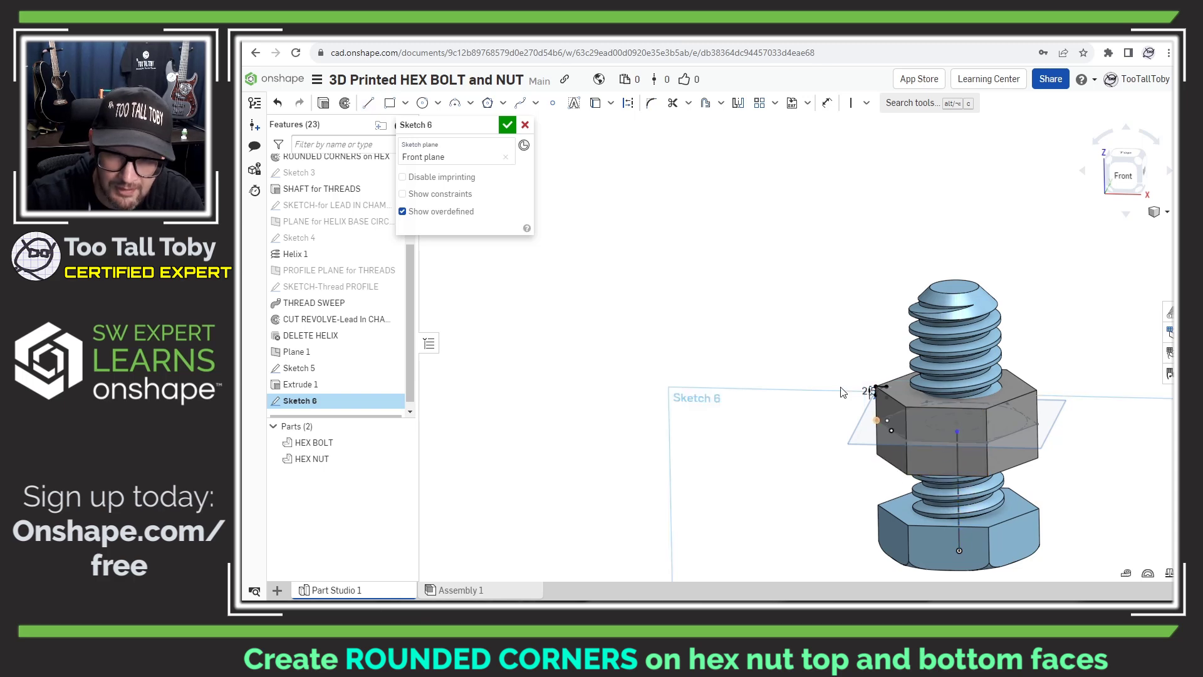
Step: Revolve Sketch 6 as a remove cut about the vertical axis line into HEX NUT
left_click(345, 103)
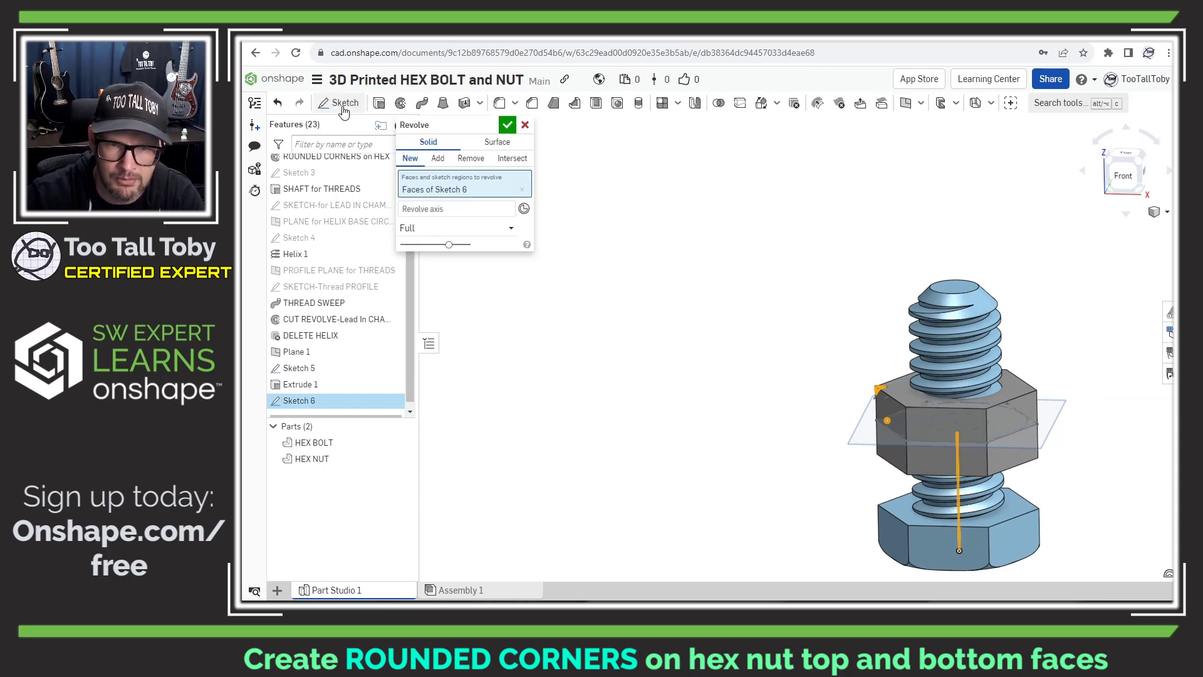
left_click(476, 161)
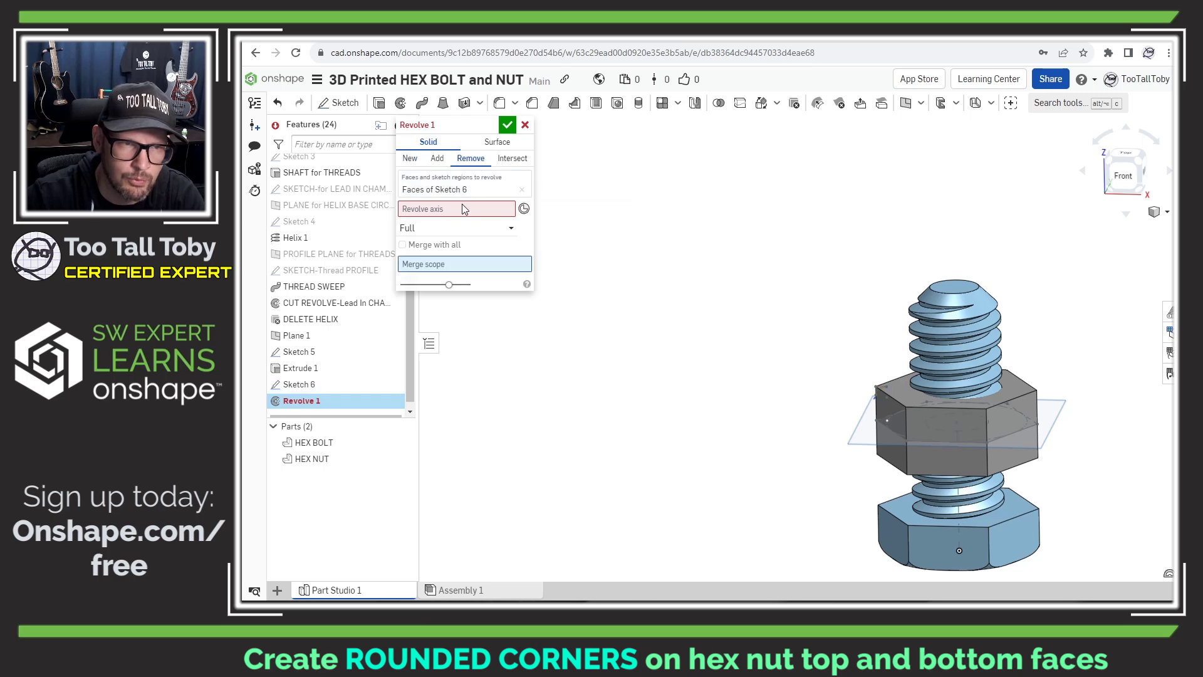
left_click(956, 478)
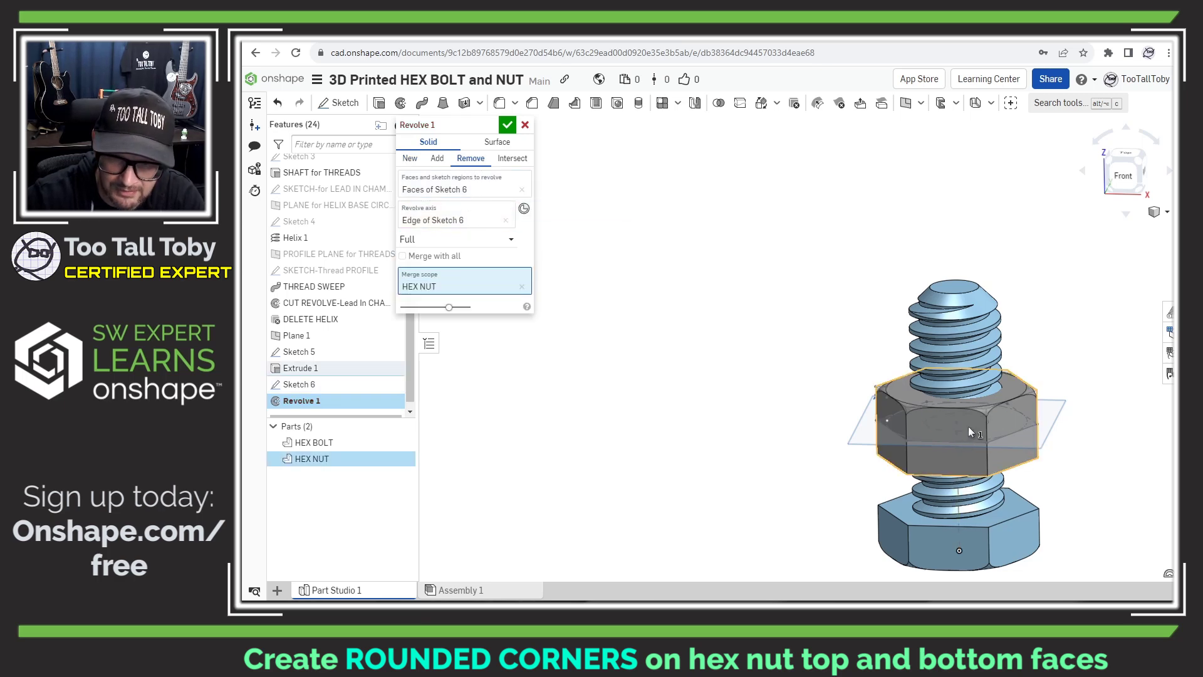
scroll(996, 421, "up", 5)
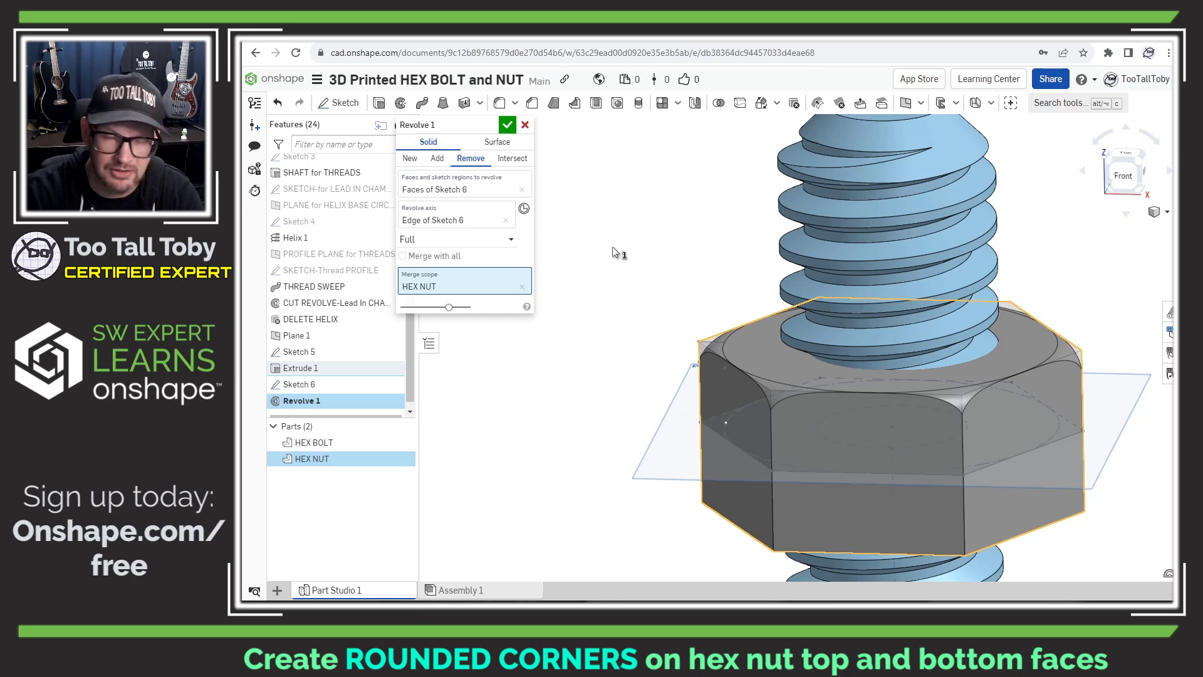
left_click(508, 127)
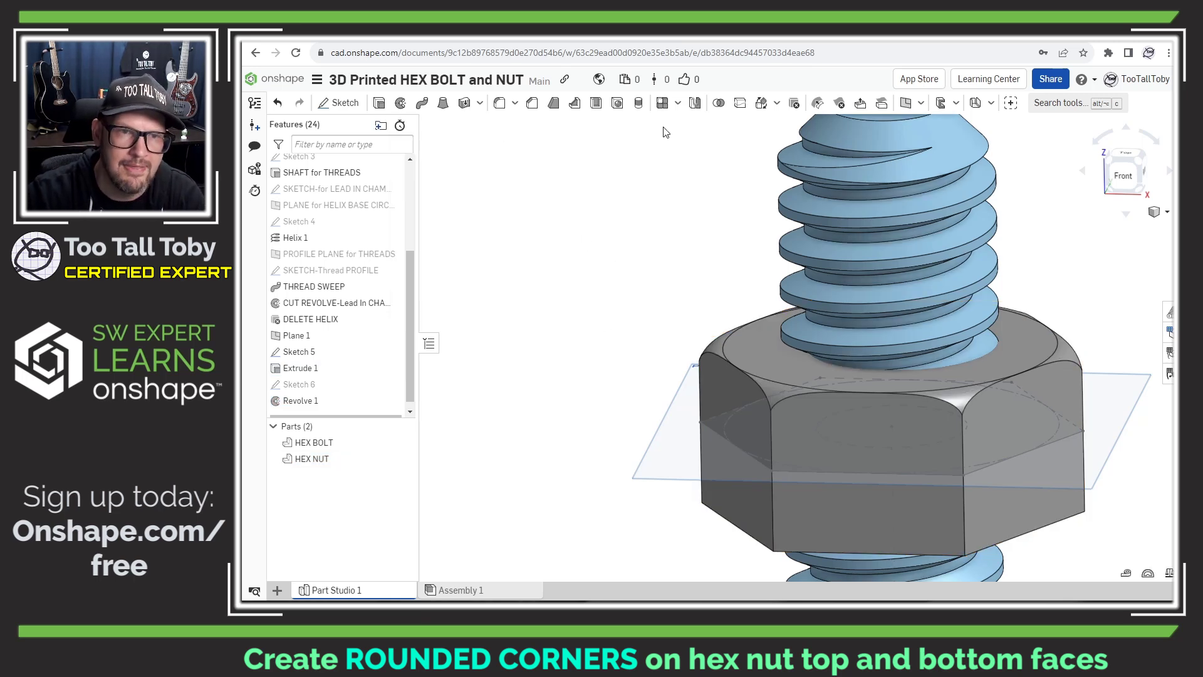
Step: Feature-mirror Revolve 1 across Plane 1
left_click(694, 106)
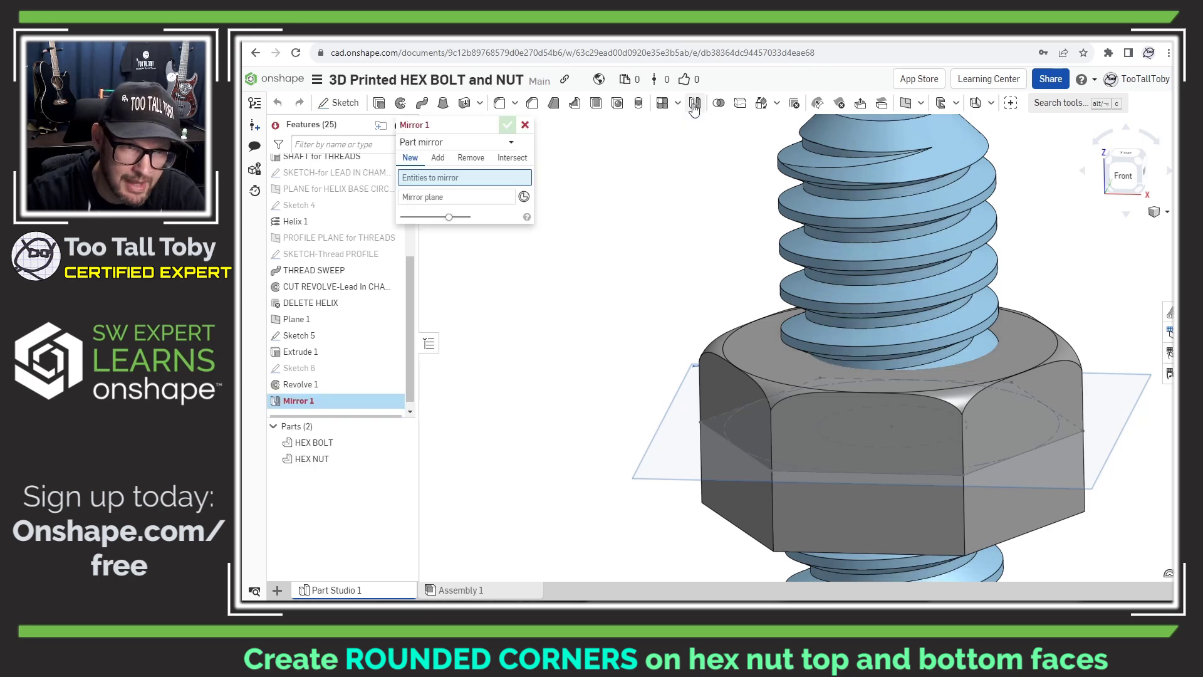
left_click(491, 140)
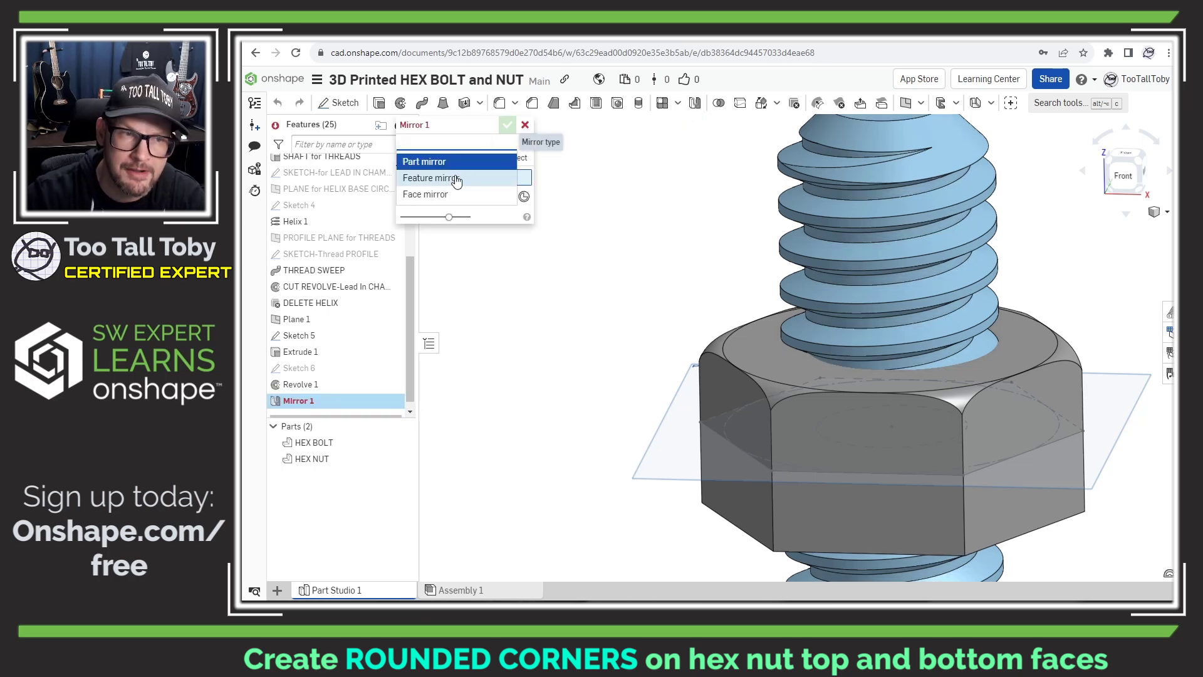
left_click(455, 179)
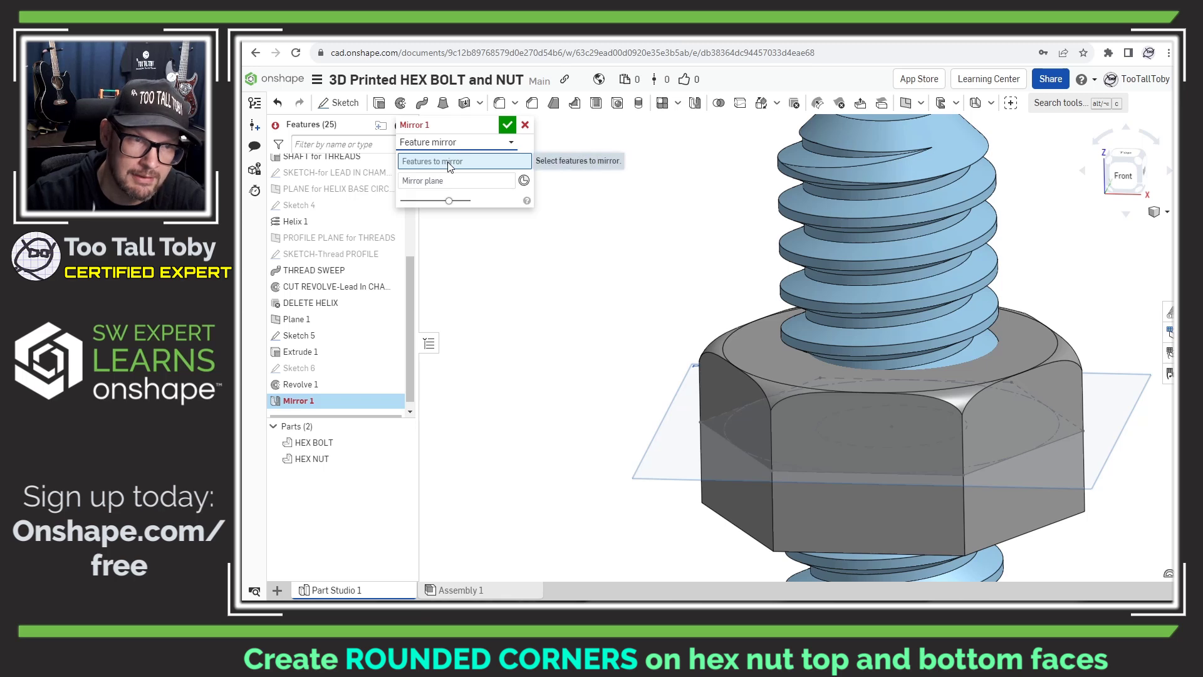
left_click(770, 386)
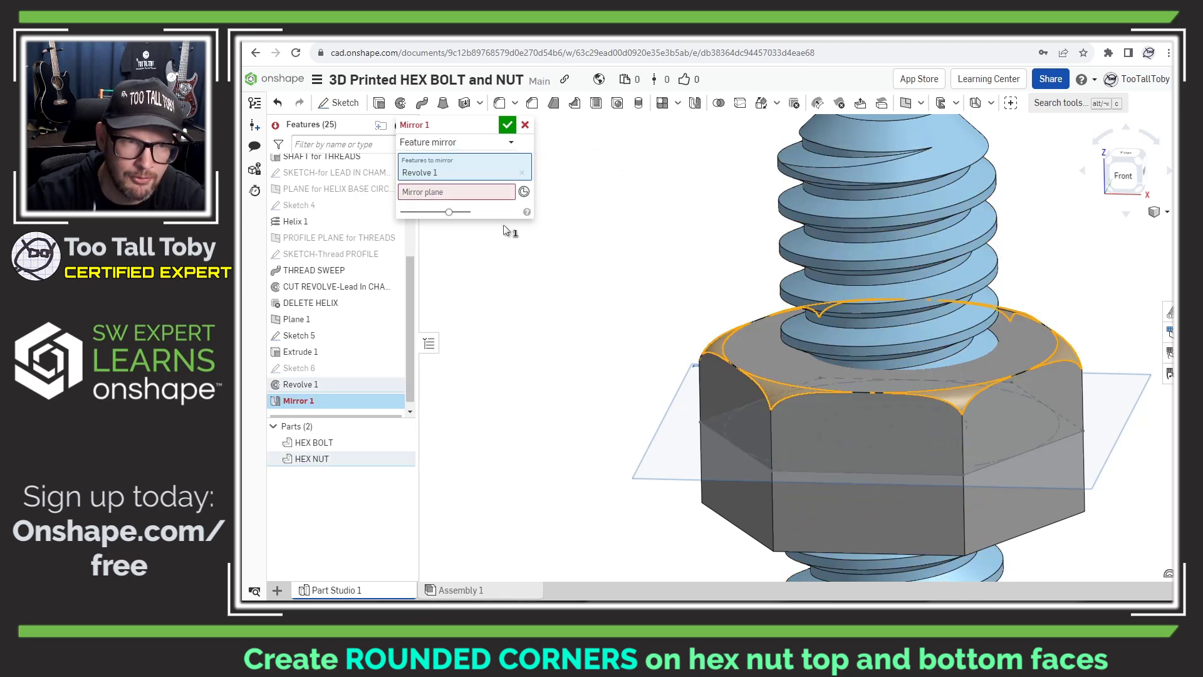
left_click(651, 460)
right_click_drag(721, 562, 692, 557)
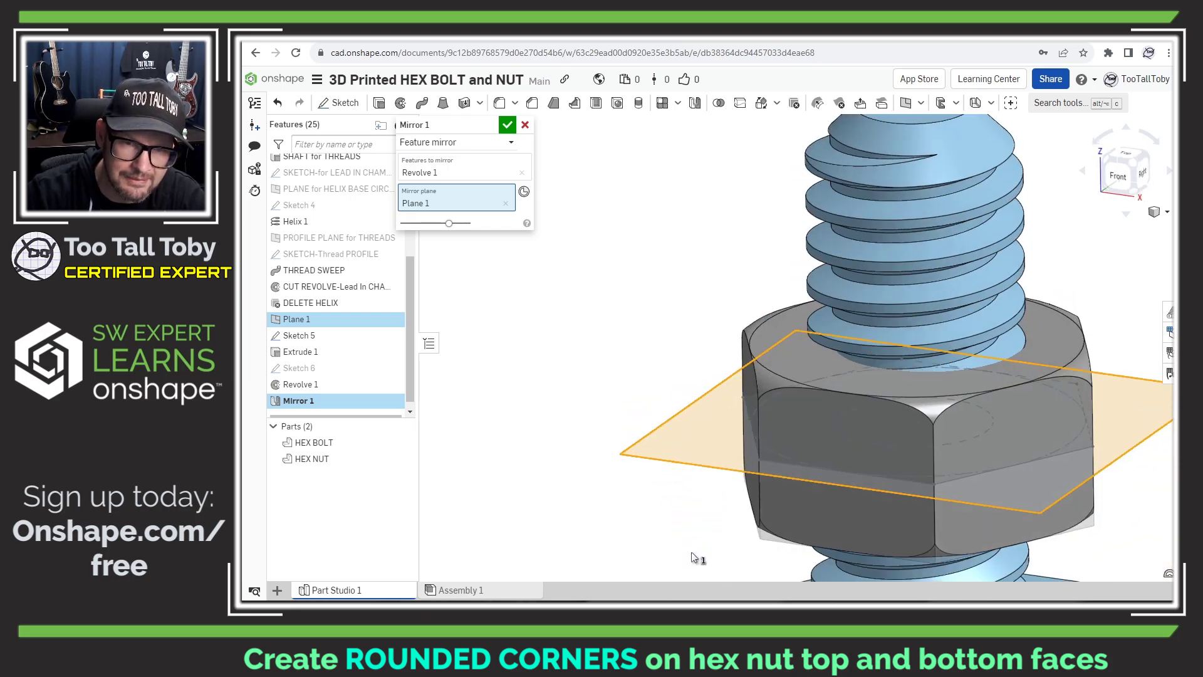
left_click(507, 125)
scroll(599, 413, "down", 3)
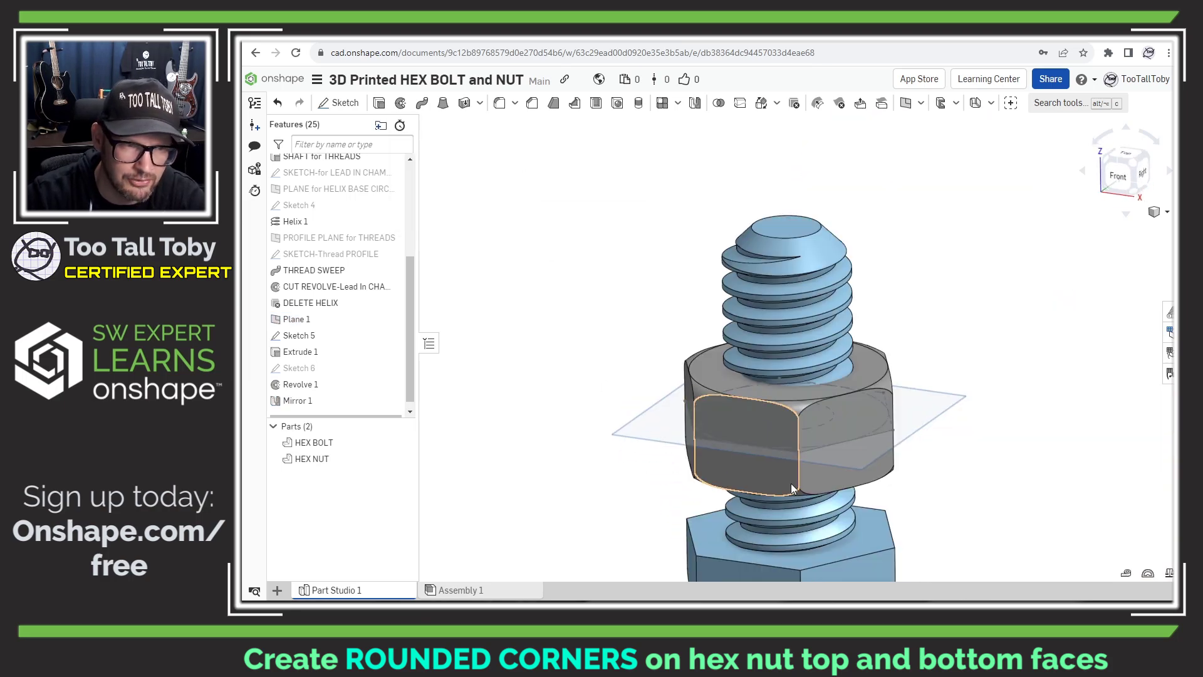
Step: Change Extrude 1's depth from 20 mm to 18 mm and check the nut's underside
double_click(303, 351)
left_click(505, 227)
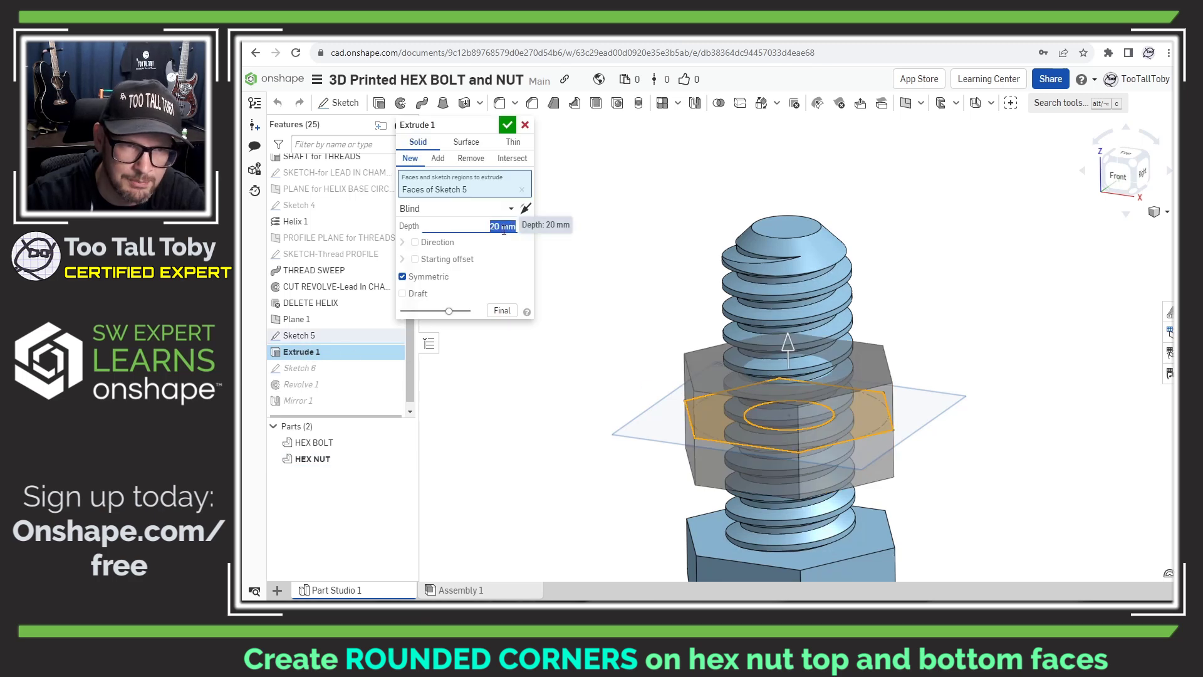
type("18")
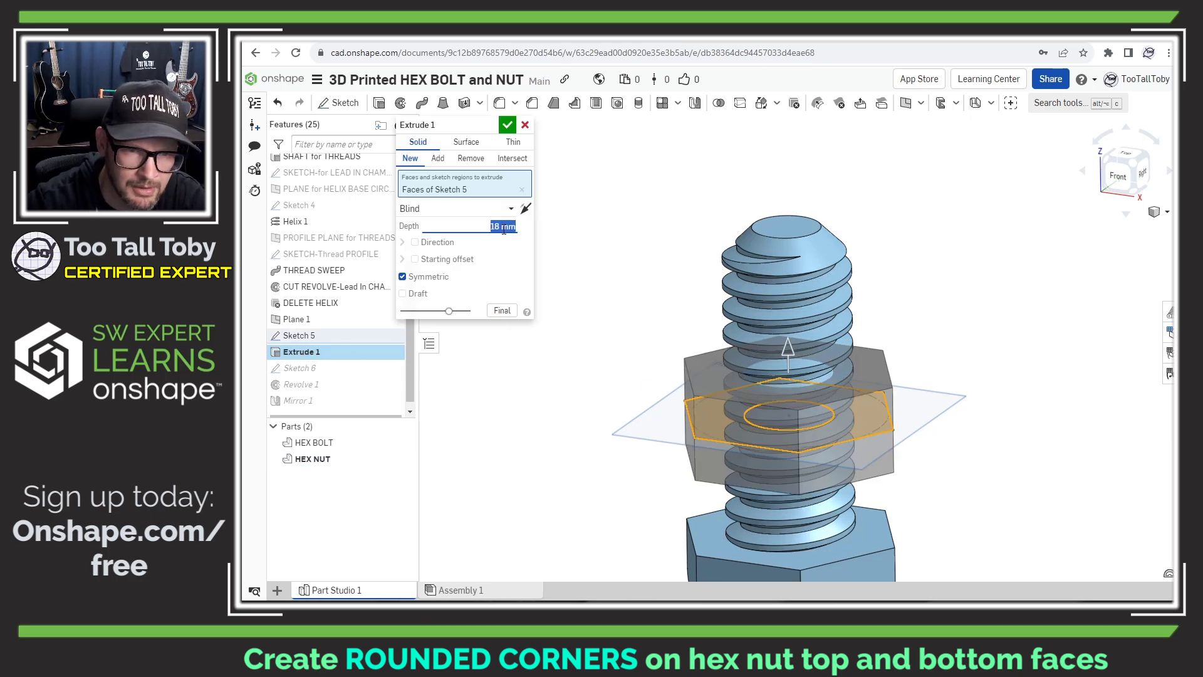
left_click(507, 124)
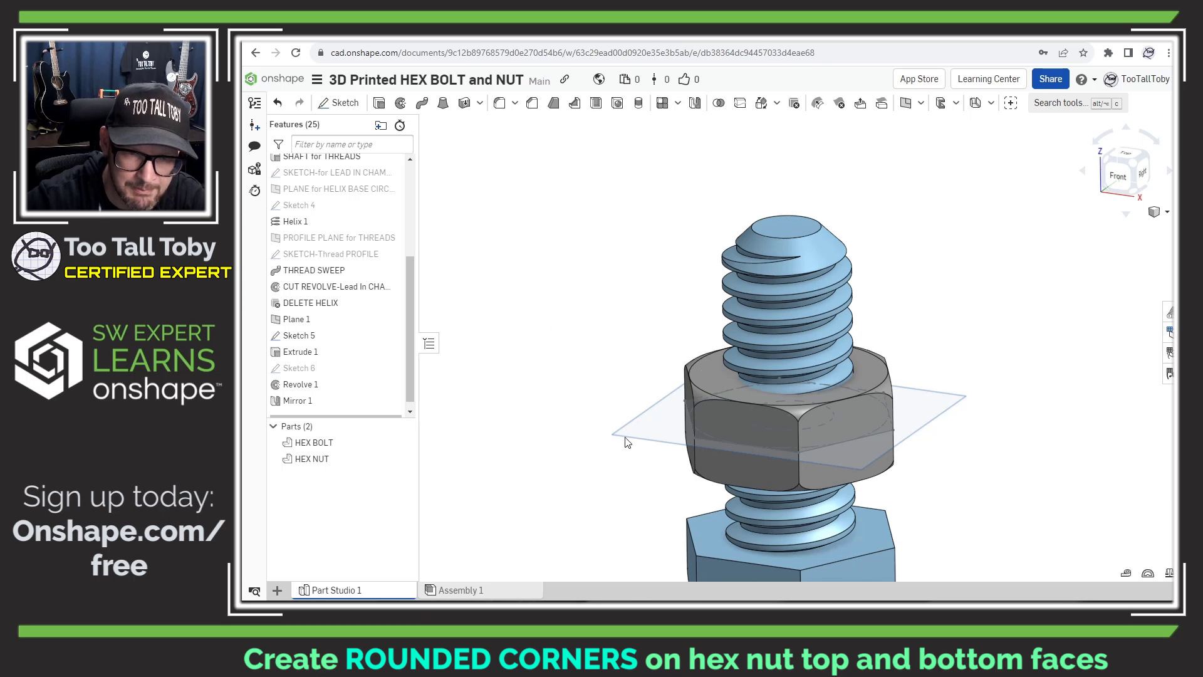
scroll(725, 430, "up", 5)
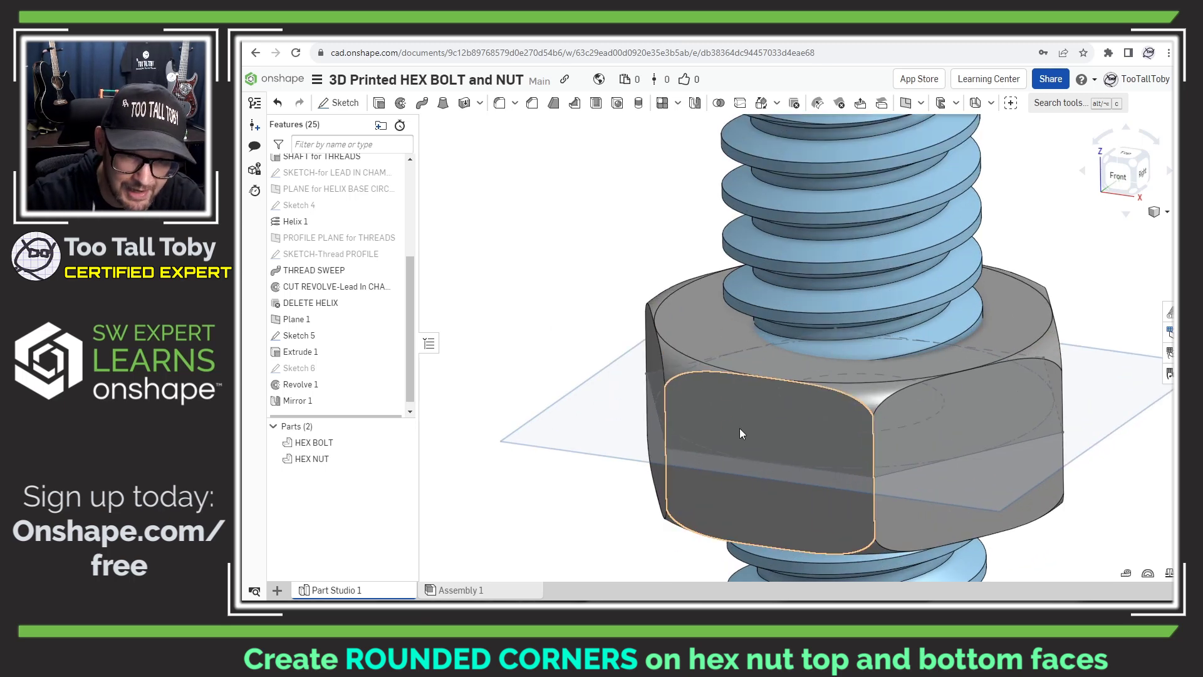
right_click_drag(740, 427, 719, 519)
key("shift+7")
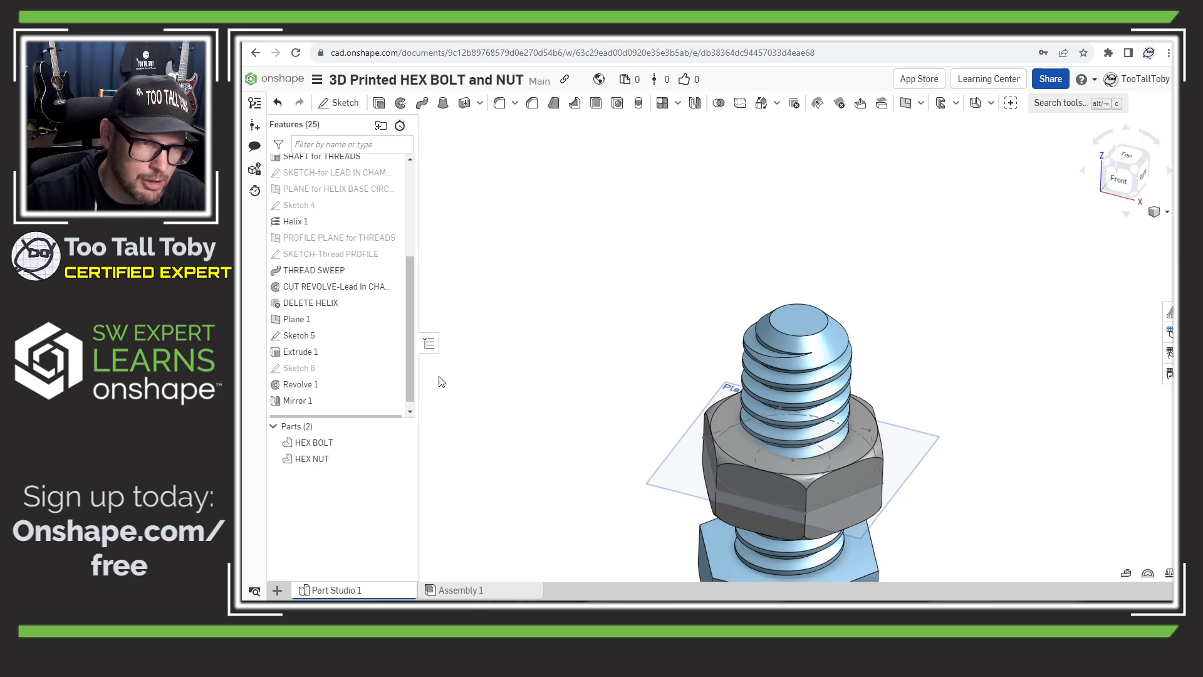
Step: Rename the nut's extrude feature to 'HEX NUT main extrude'
left_click(304, 351)
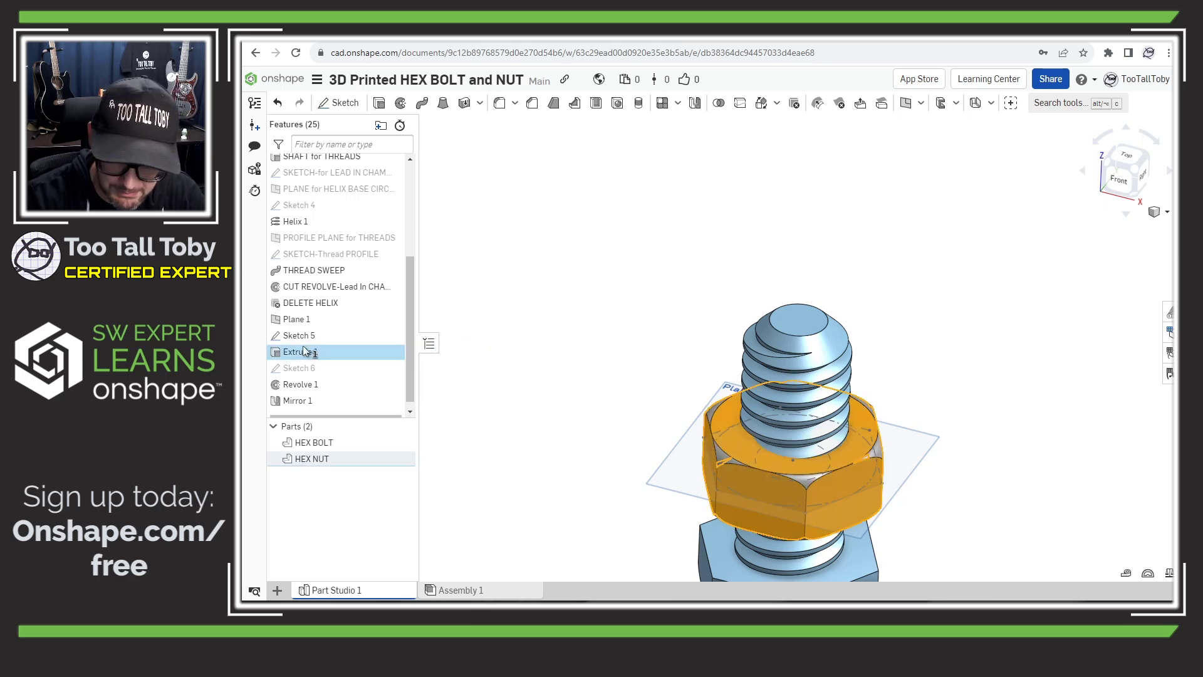
double_click(305, 351)
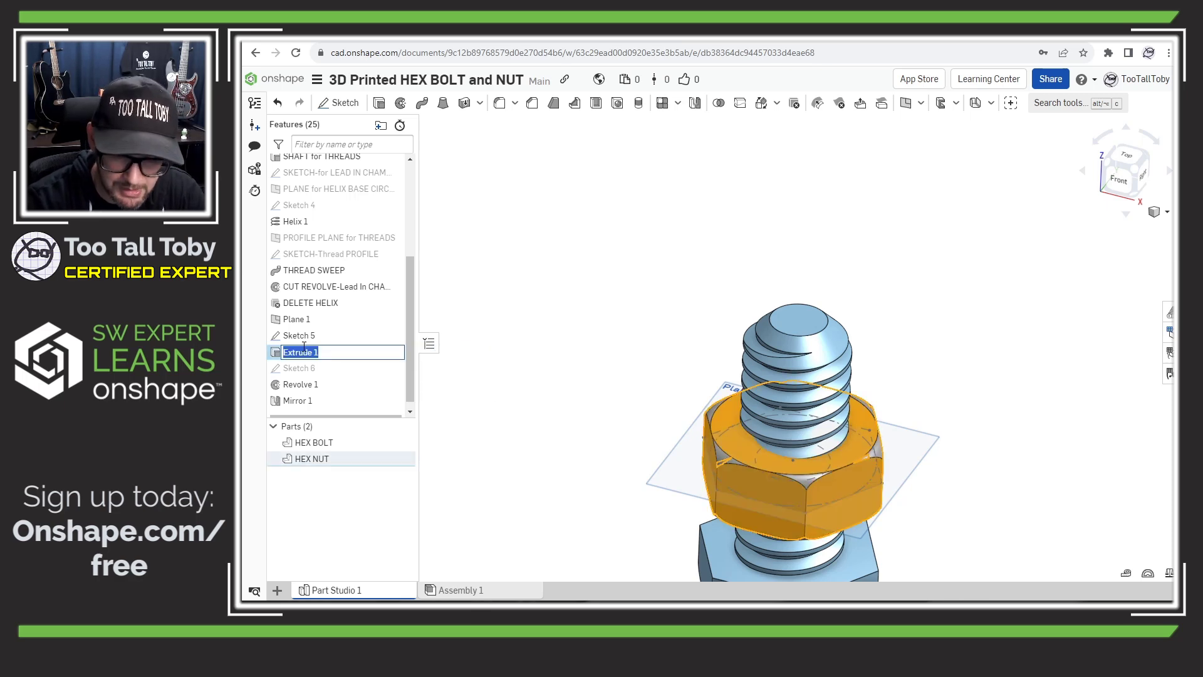
type("HEX NUT main")
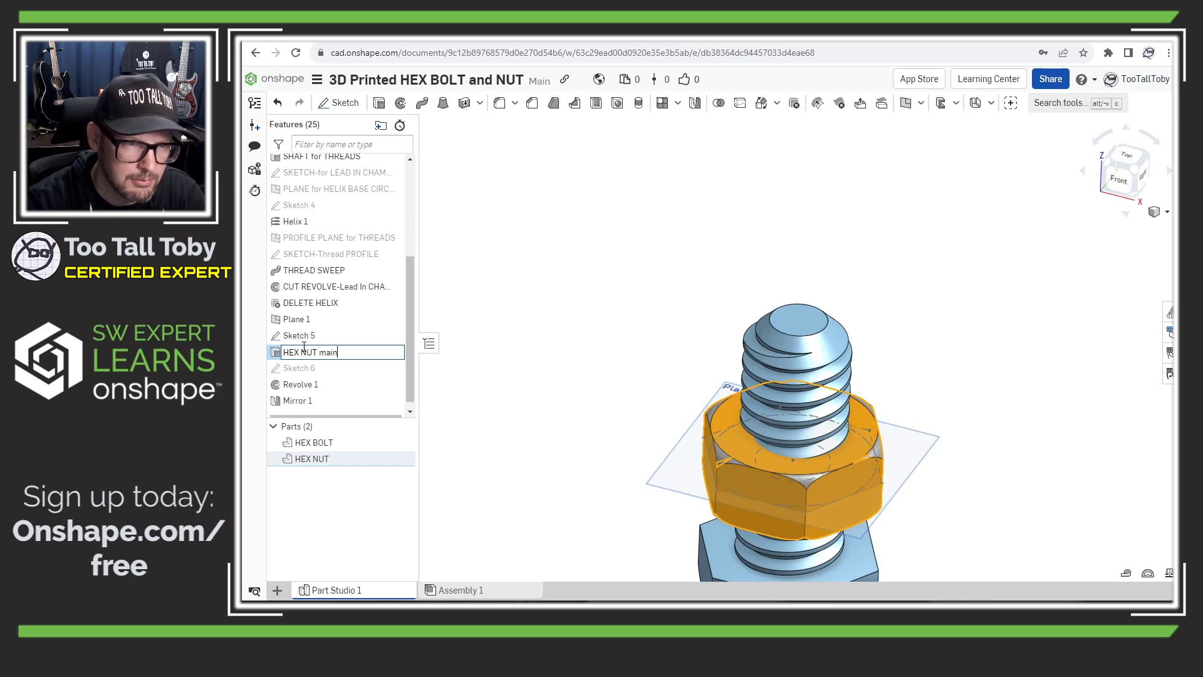
type(" extrude")
key("Return")
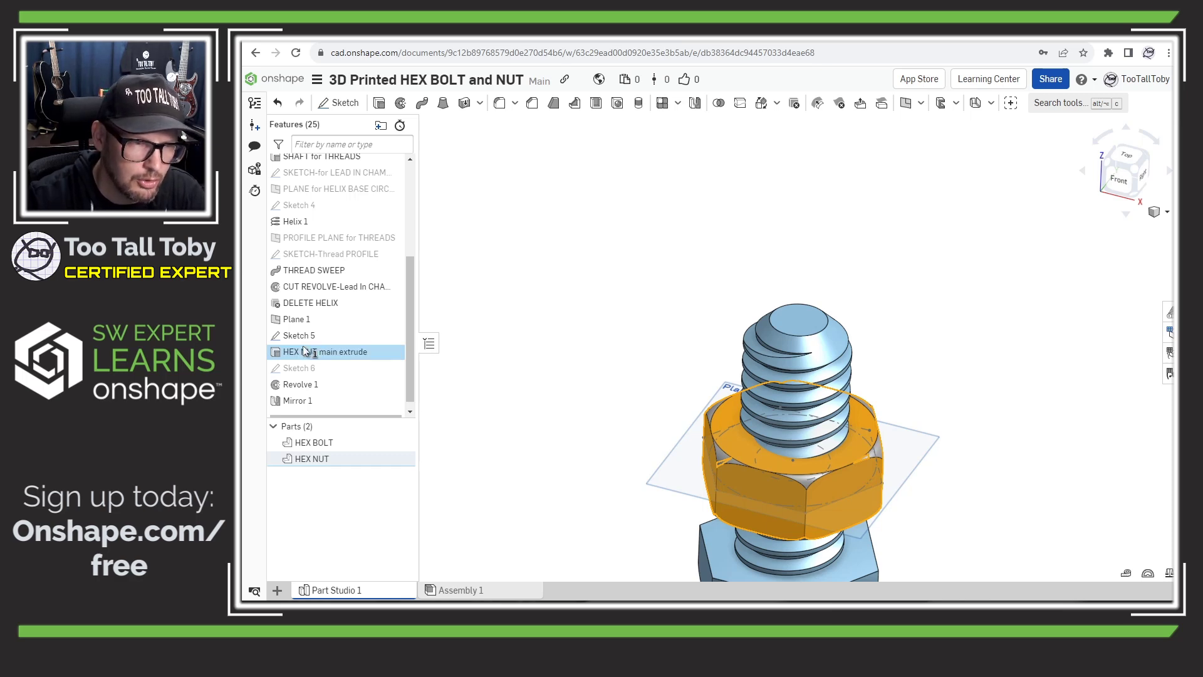
Step: Rename the revolve cut feature to 'HEX NUT-rounded off corners'
left_click(298, 385)
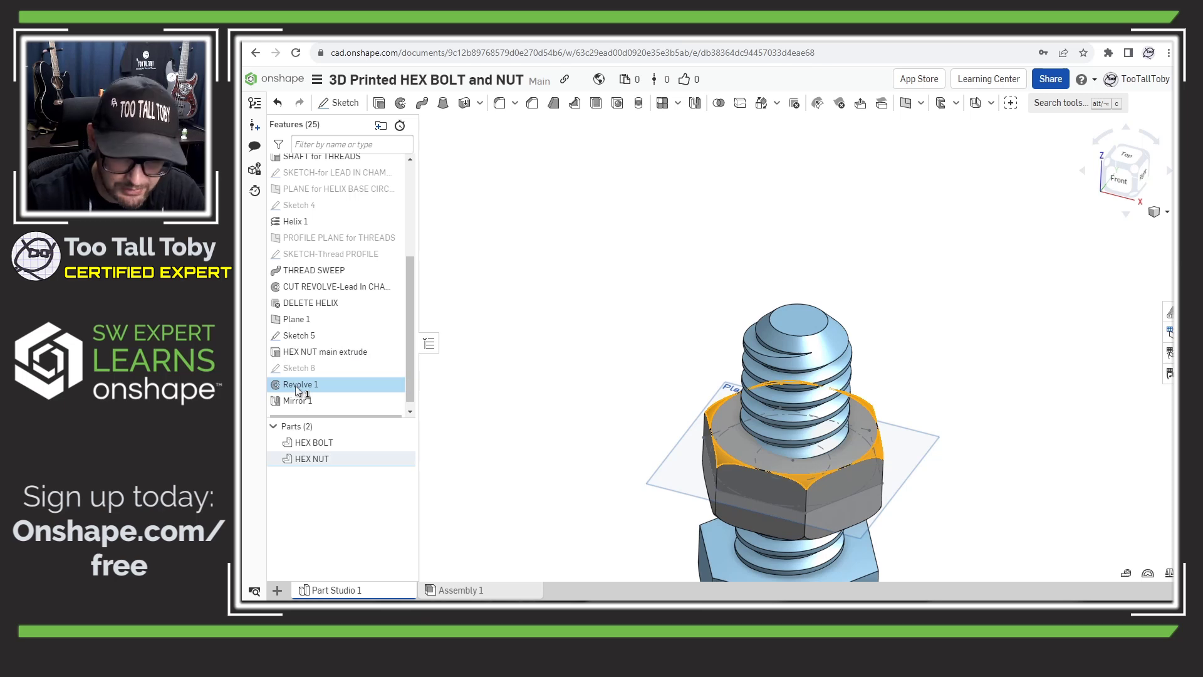
left_click(297, 389)
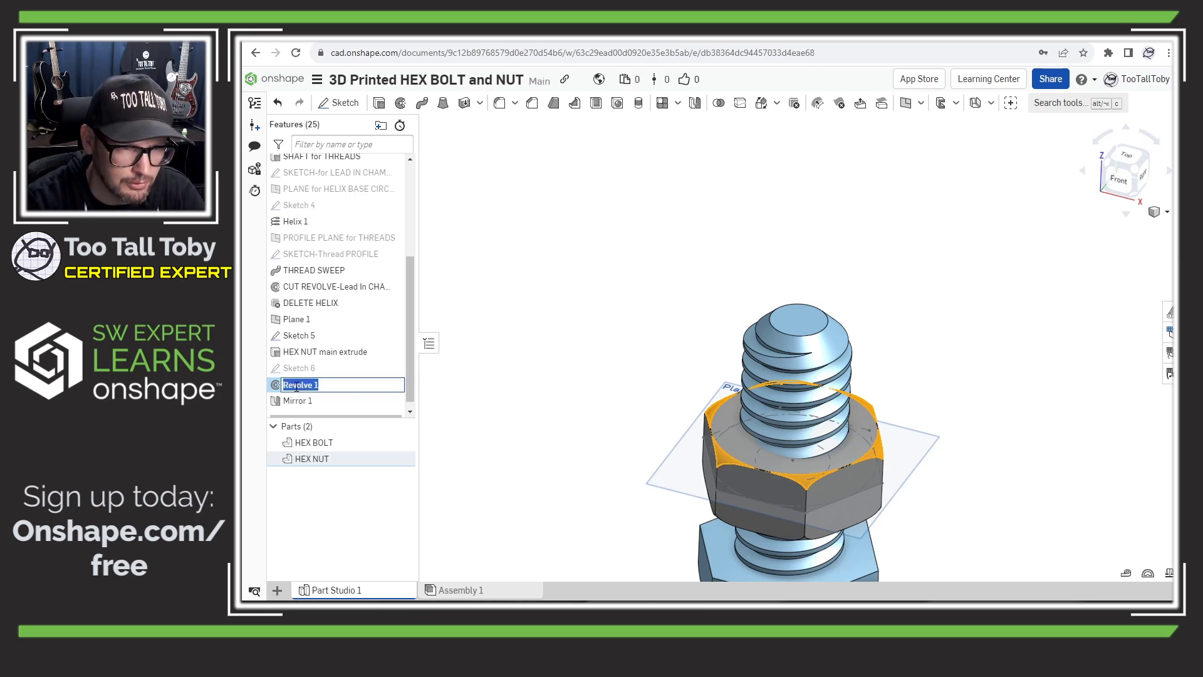
type("HEX NUT-rounded")
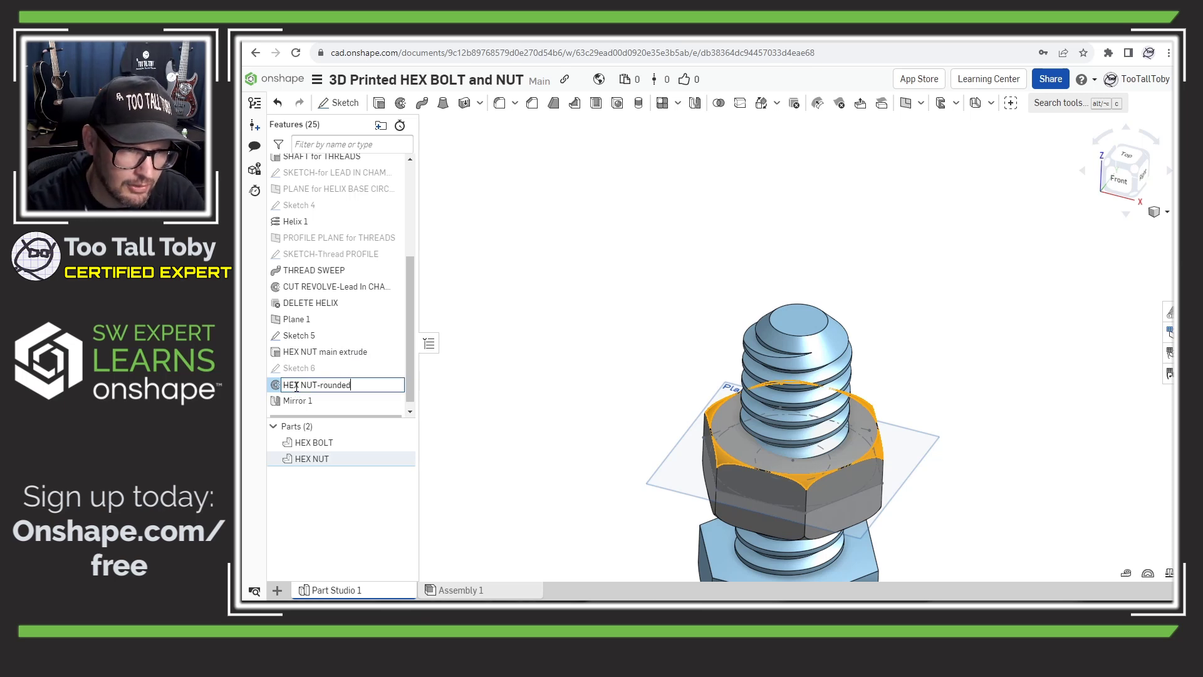
type(" off corners")
key("Return")
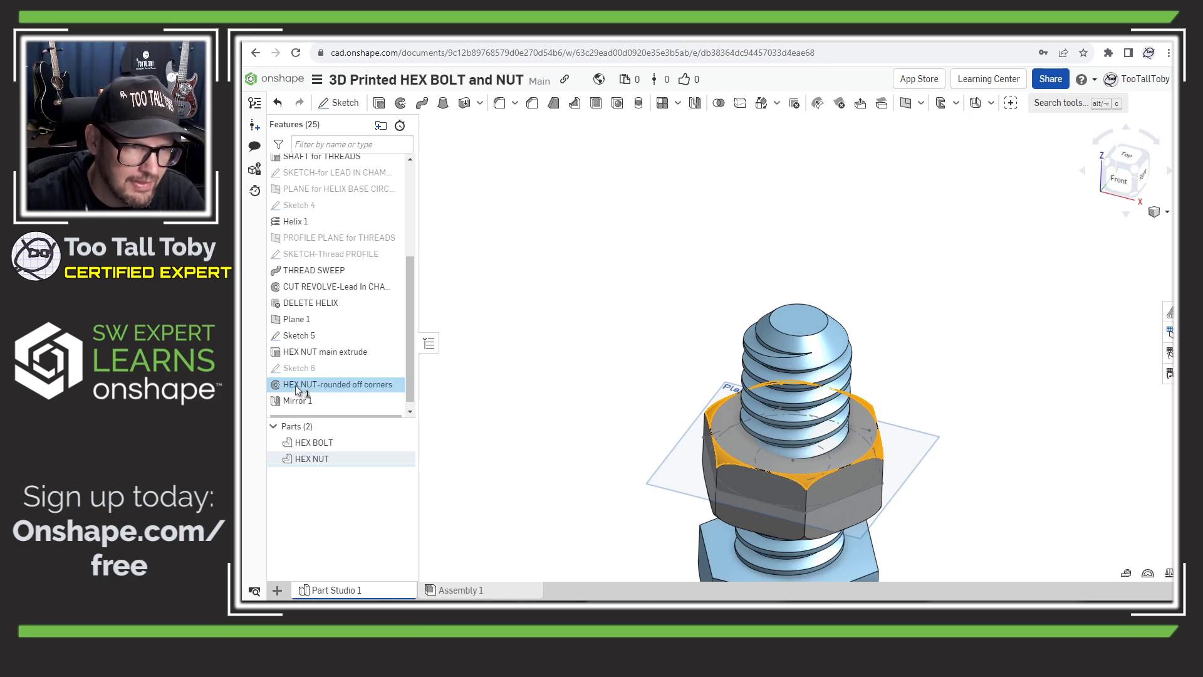
key("Escape")
Step: Rename Mirror 1 to 'MIRROR-HEX NUT-rounded off corners' and widen the feature list
left_click(319, 386)
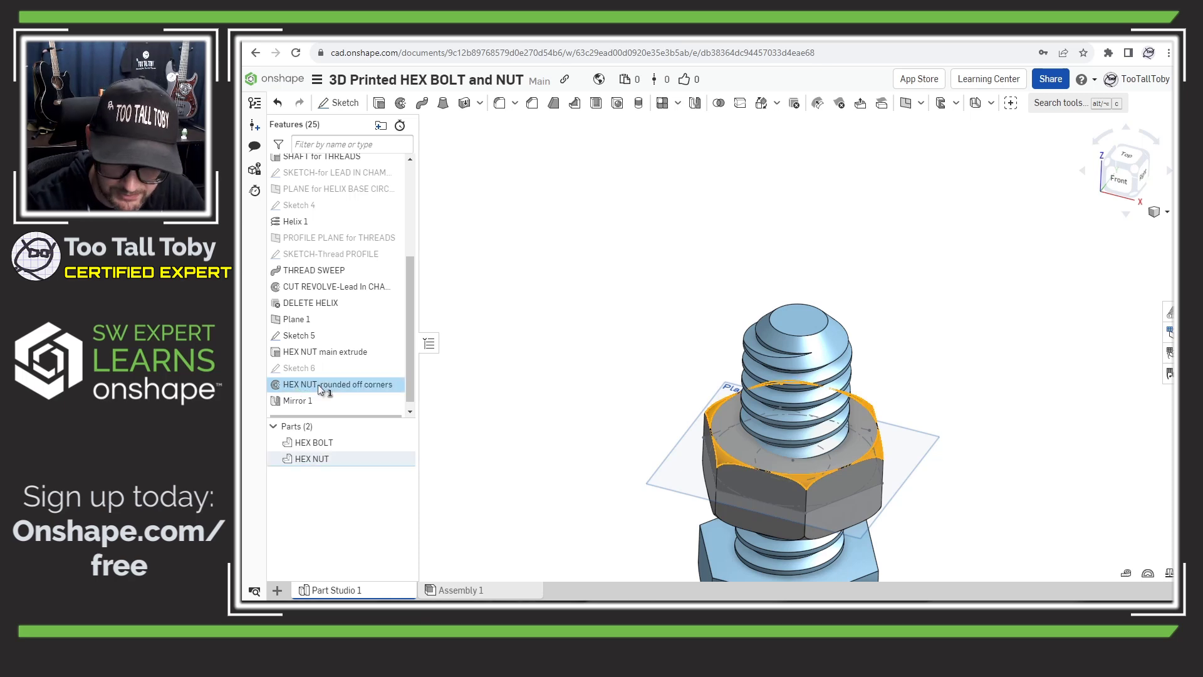
double_click(319, 385)
key("ctrl+c")
left_click(462, 374)
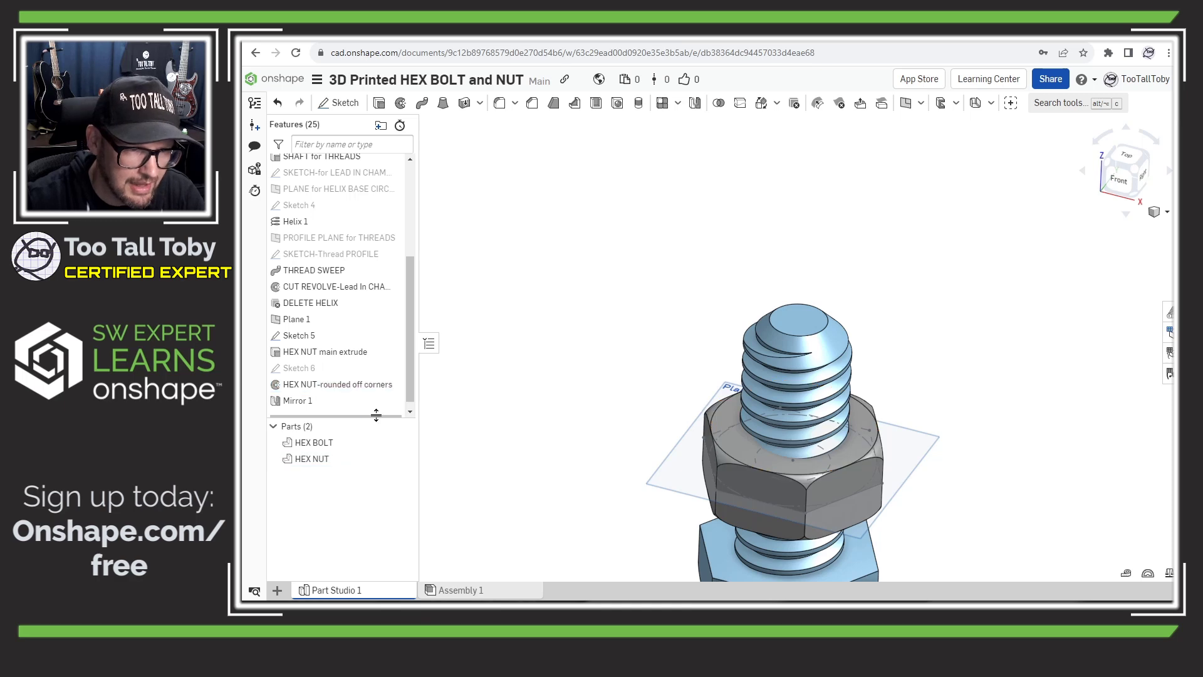
left_click(300, 404)
double_click(301, 404)
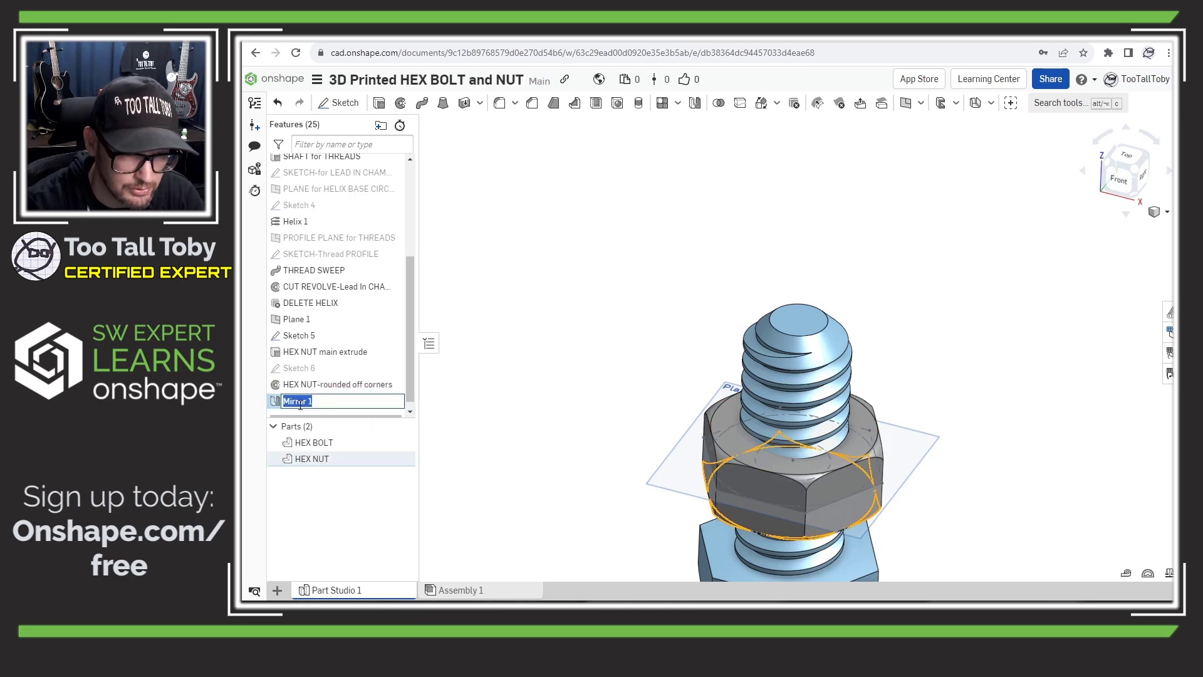
type("MI")
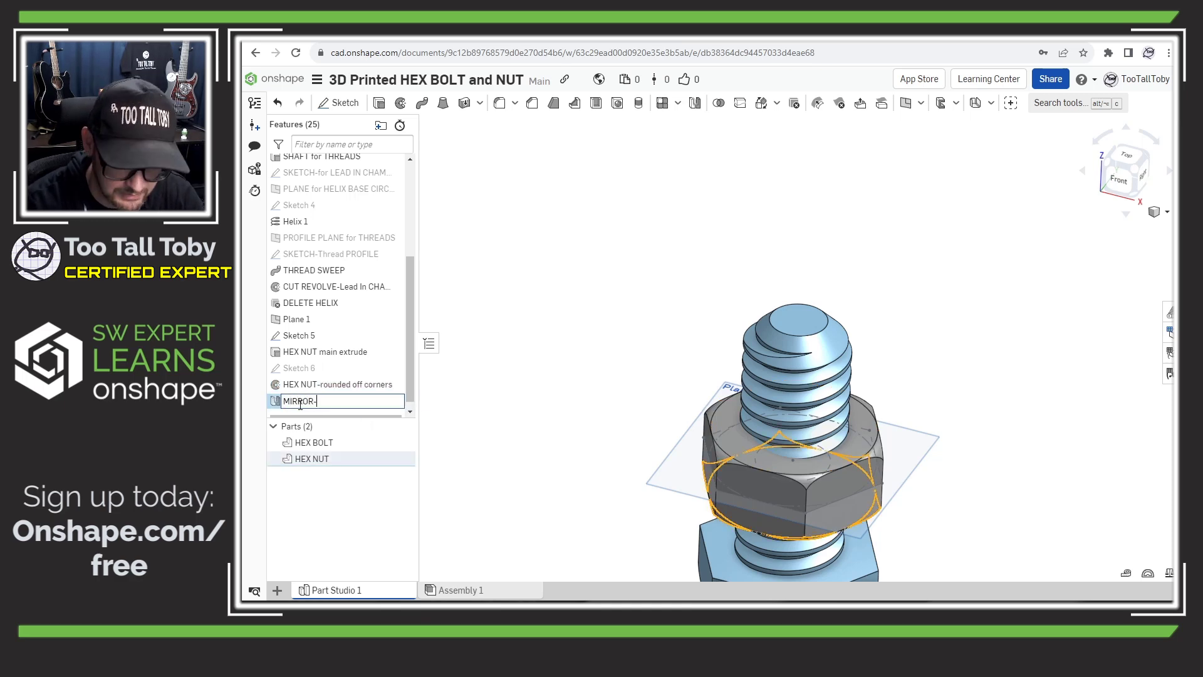
type("RROR-")
key("ctrl+v")
key("Return")
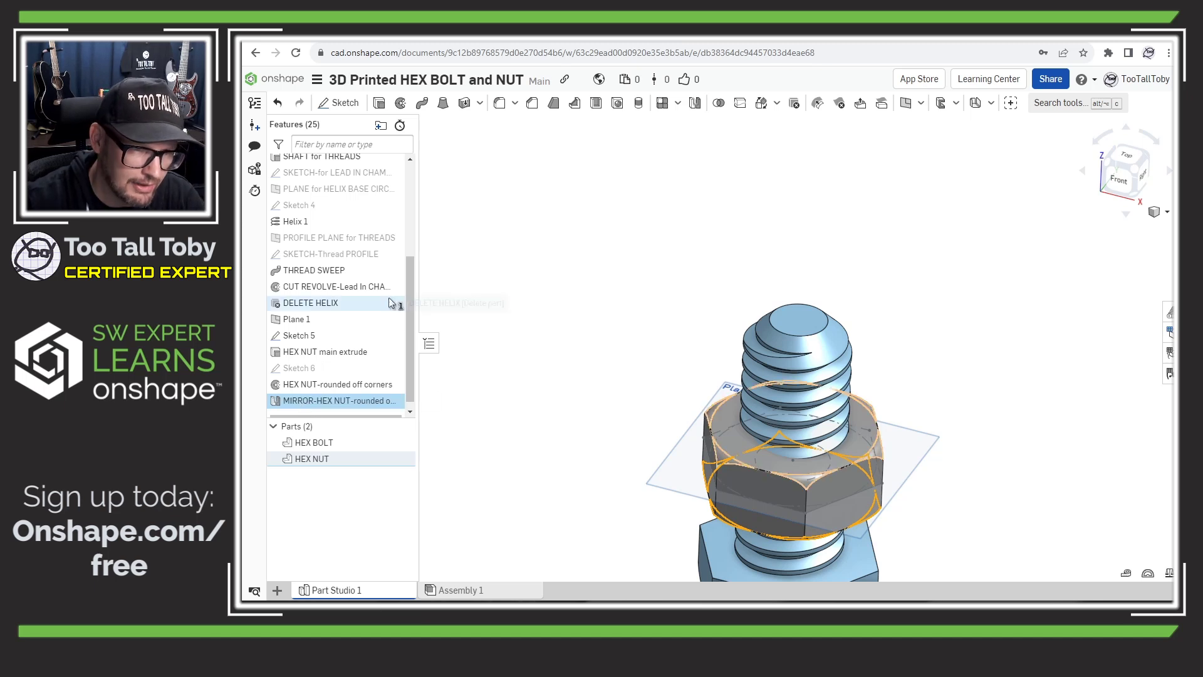
left_click_drag(420, 308, 482, 308)
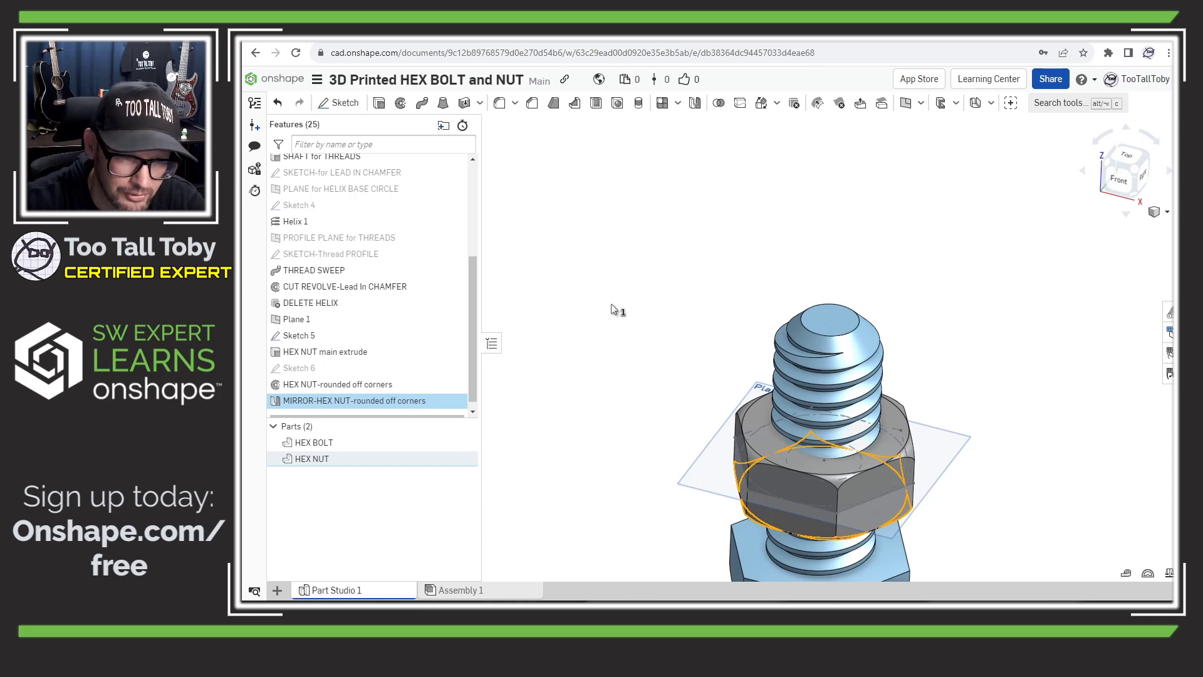
Step: Hide the HEX BOLT part and Sketch 5, then view the lone nut from below
left_click(620, 283)
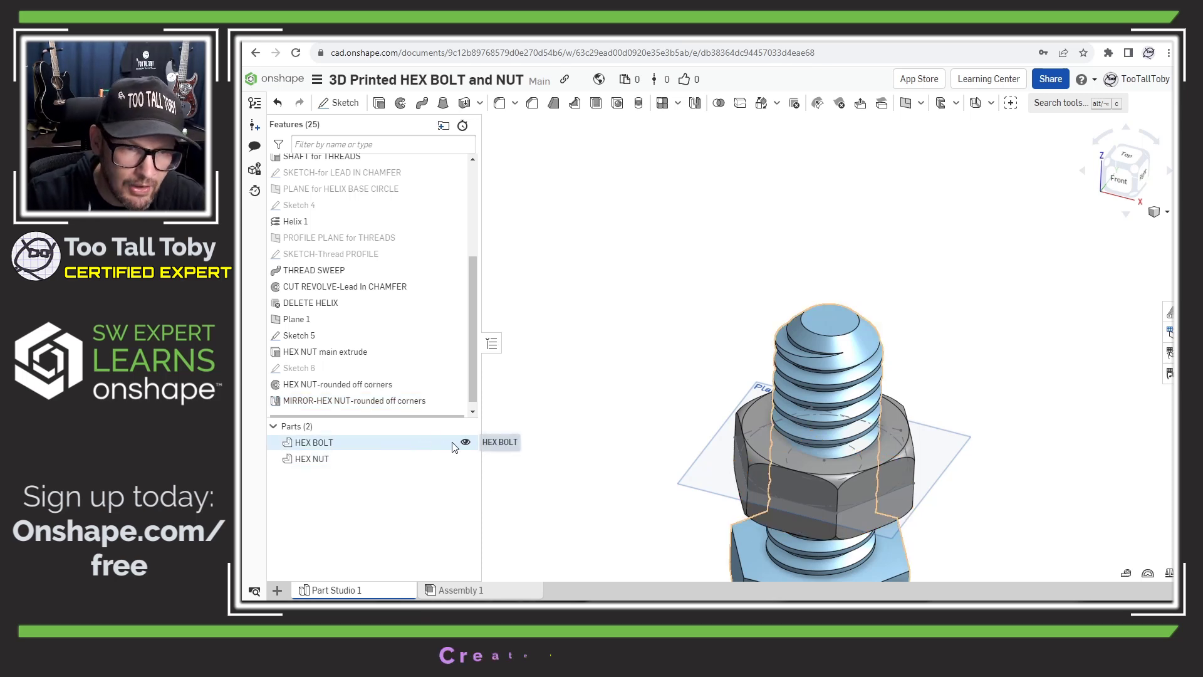
left_click(465, 443)
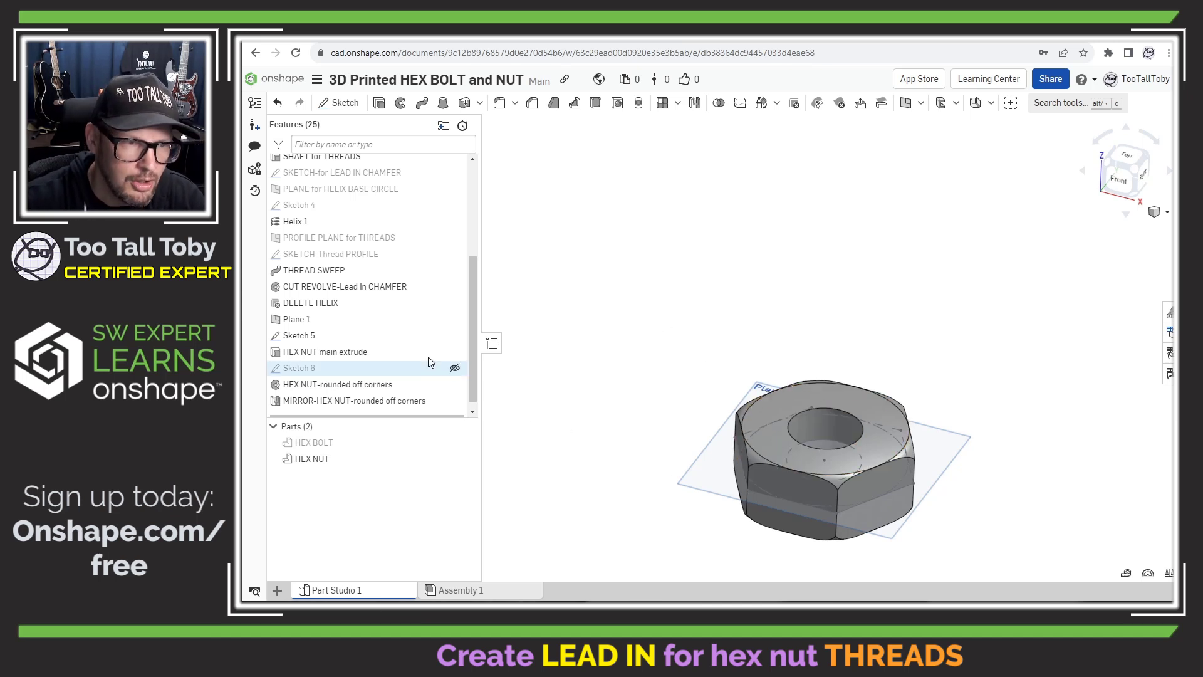
left_click(456, 336)
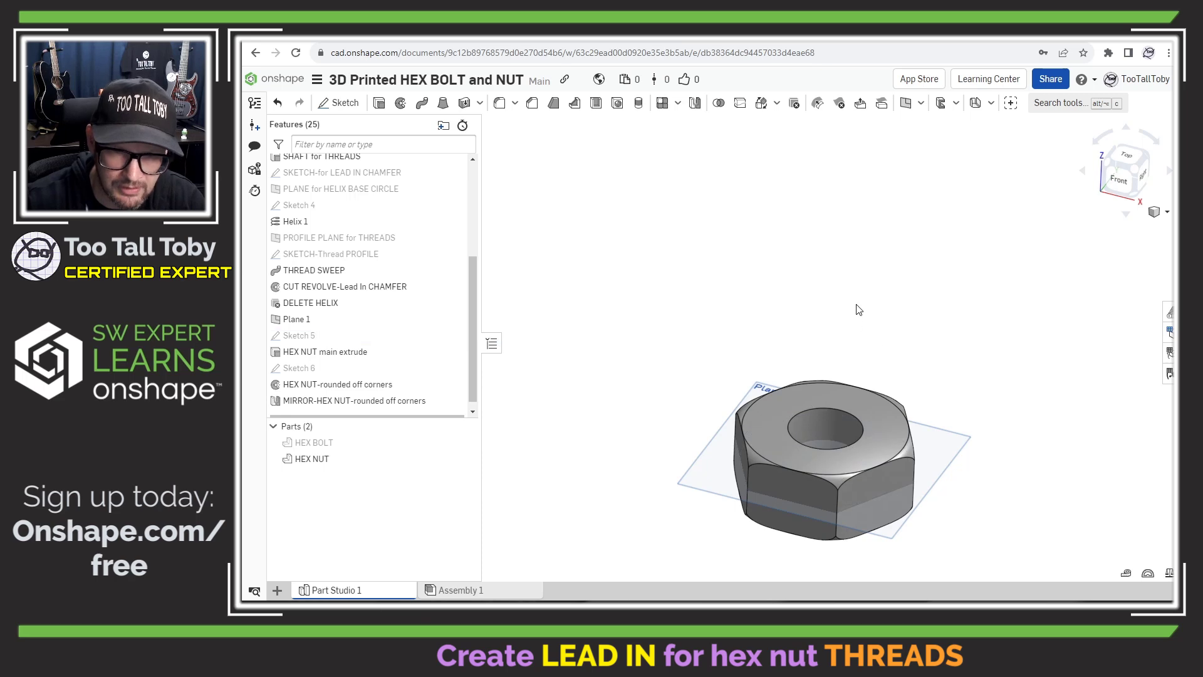
scroll(950, 498, "up", 5)
right_click_drag(798, 471, 796, 513)
middle_click_drag(802, 526, 676, 395)
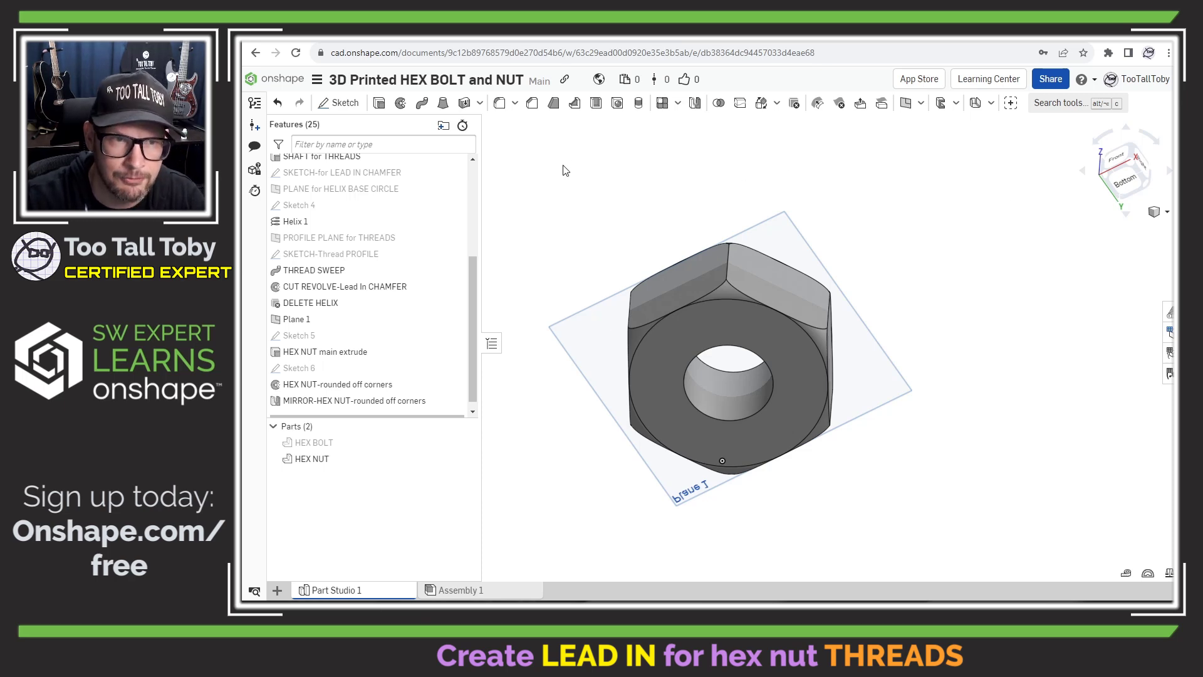
Step: Add a 5 mm, 45° chamfer to both edges of the nut's hole
left_click(531, 104)
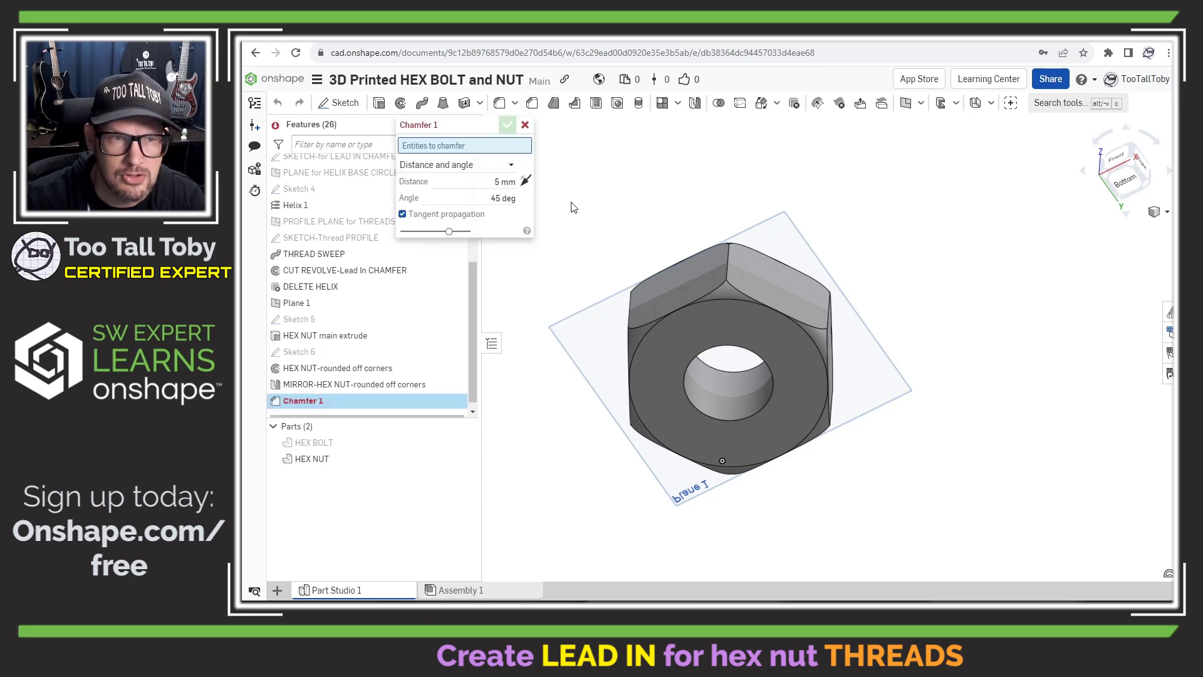
left_click(724, 370)
left_click(721, 418)
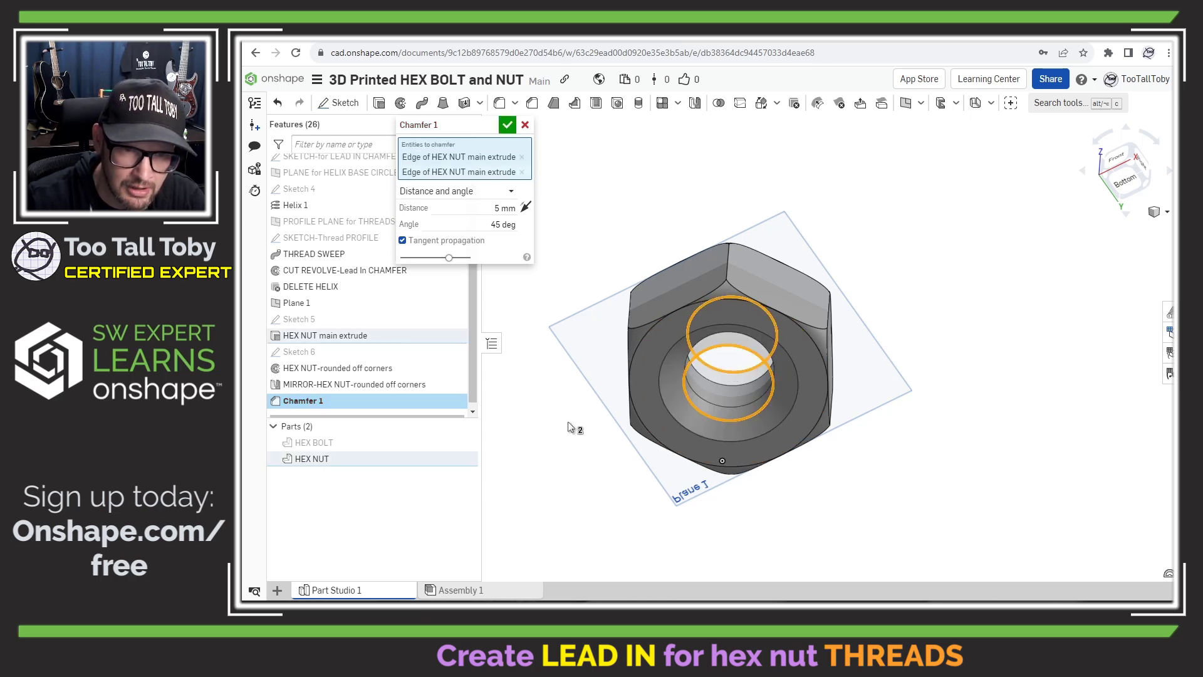
left_click(510, 207)
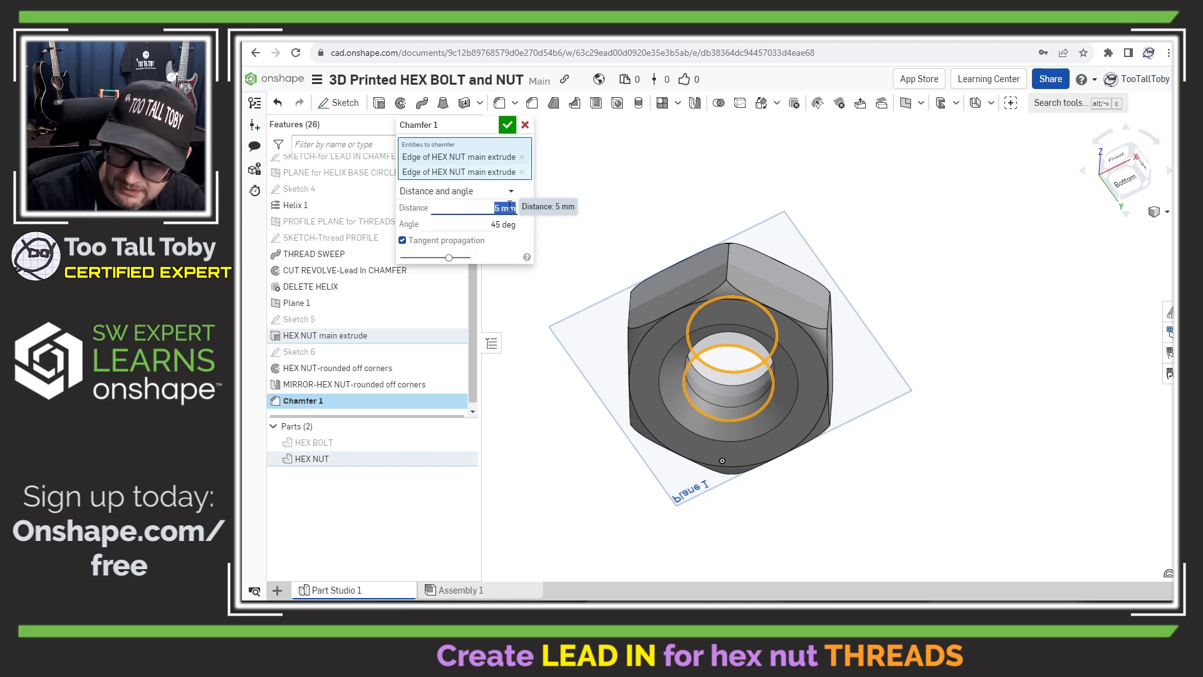
type("8")
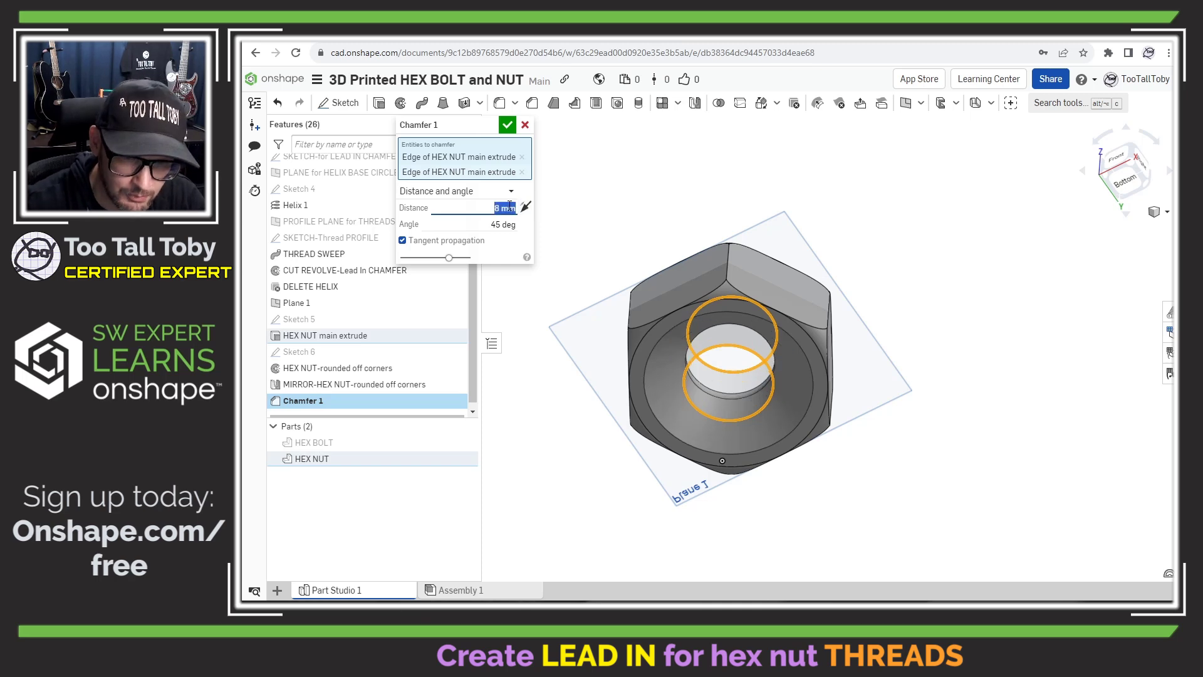
type("5")
key("Return")
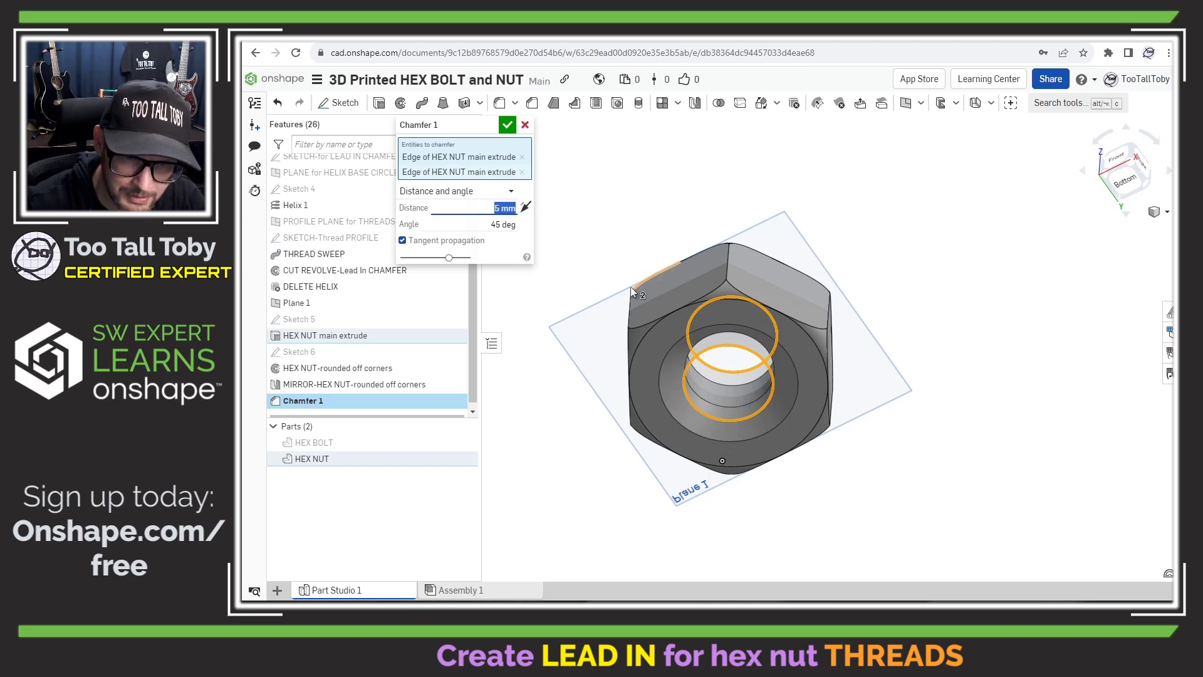
right_click_drag(759, 238, 746, 344)
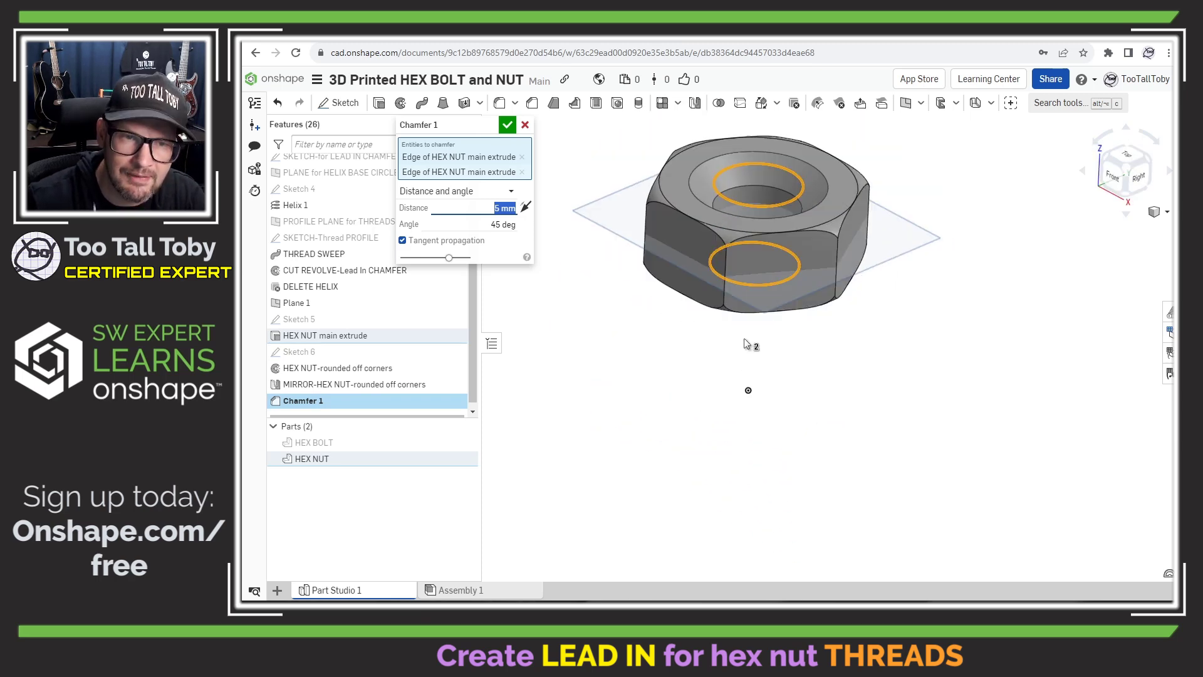
left_click(507, 125)
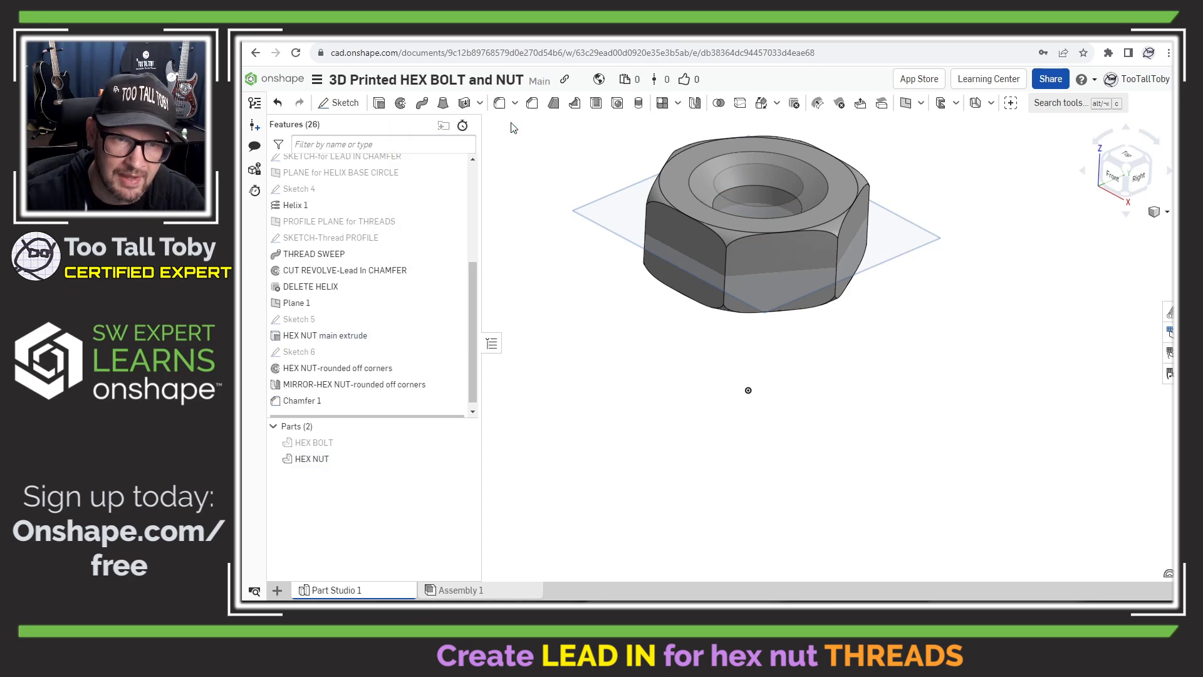
scroll(819, 159, "up", 3)
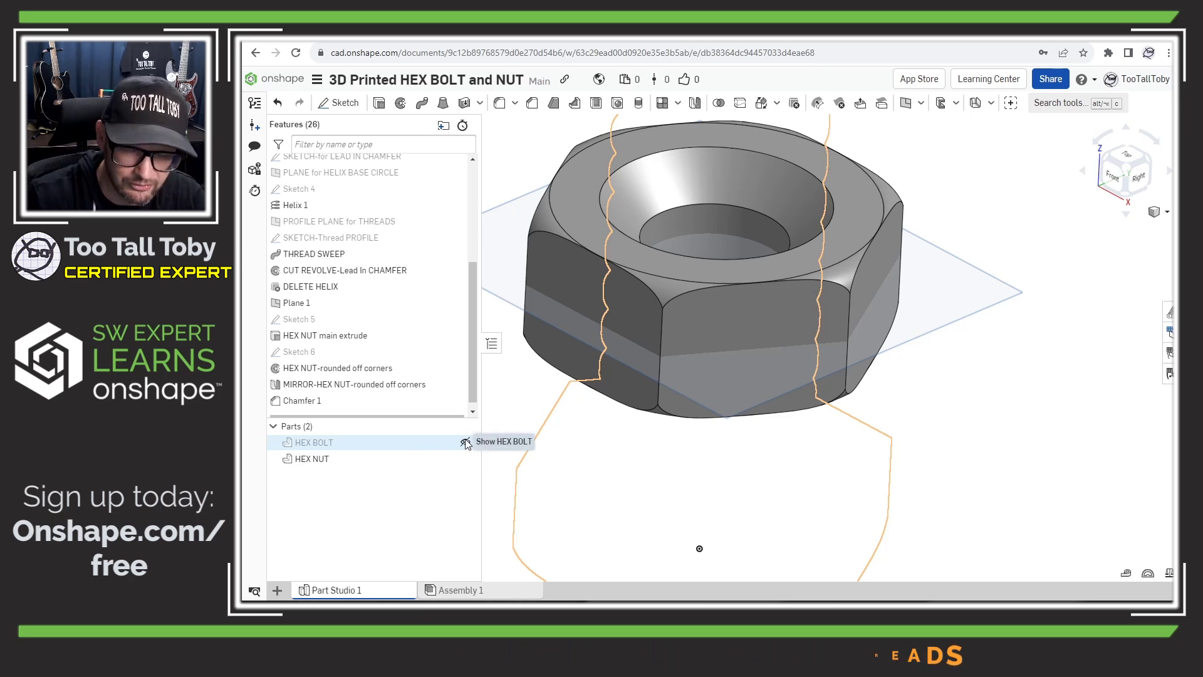
Step: Show the HEX BOLT again and fit the whole model in view
left_click(466, 443)
key("f")
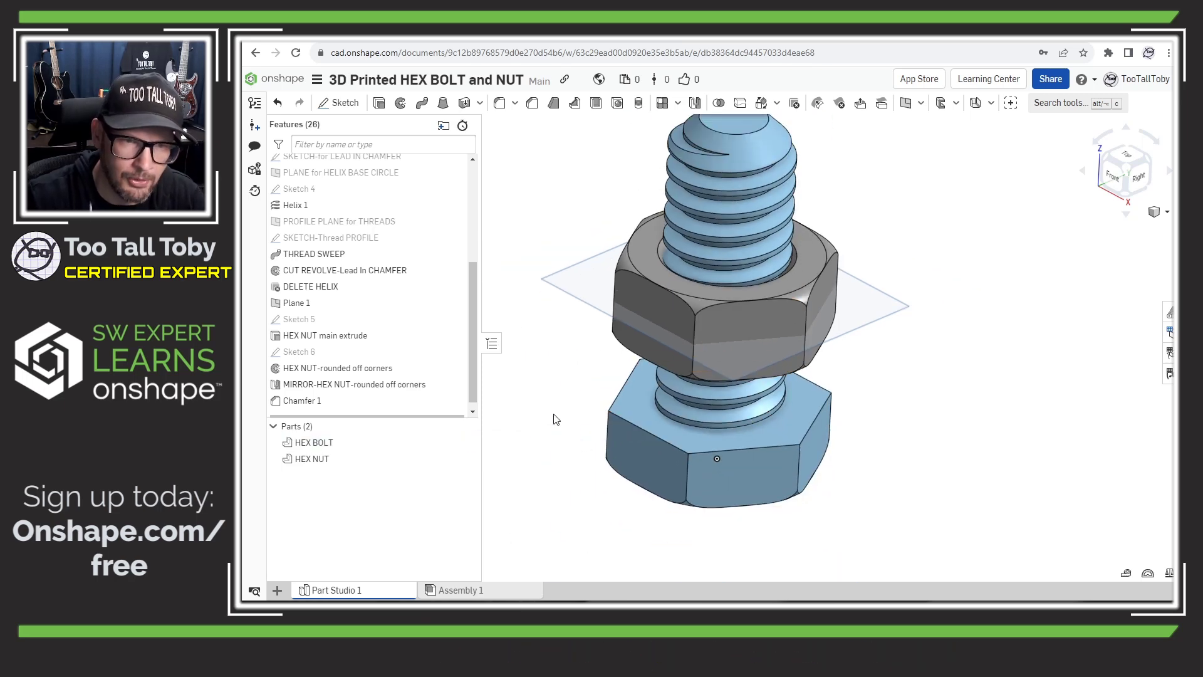
right_click_drag(674, 396, 674, 253)
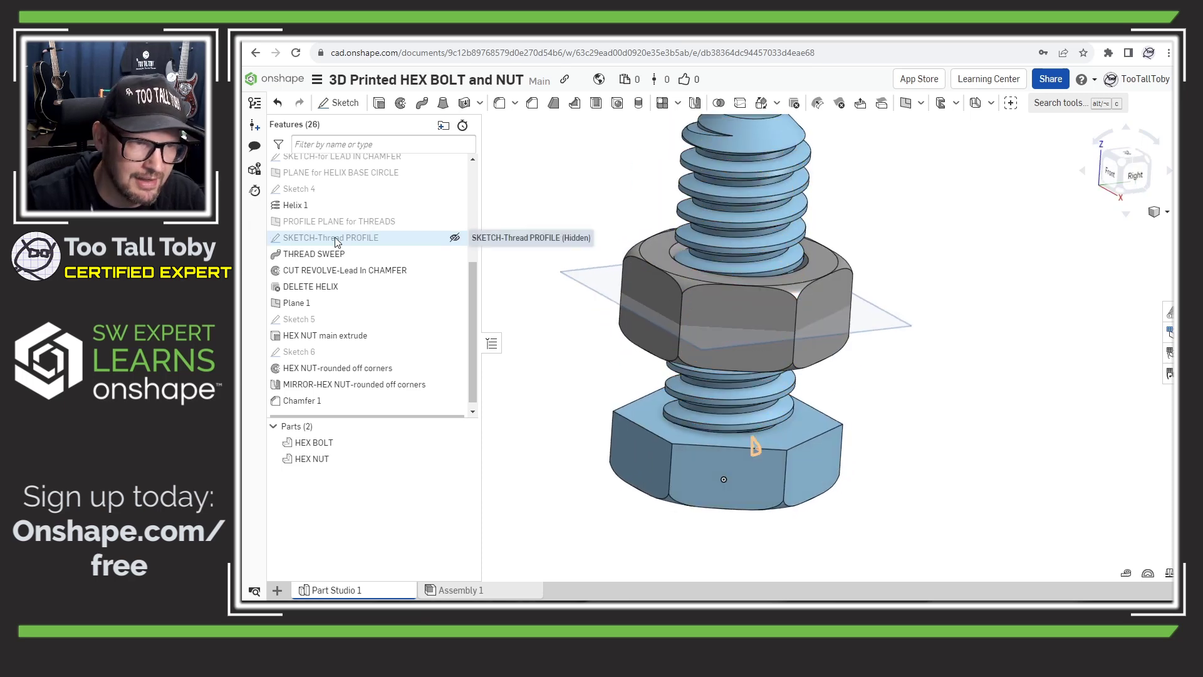
scroll(301, 238, "up", 3)
Step: Apply a Front-plane section view showing the nut overlapping the bolt threads
right_click(302, 211)
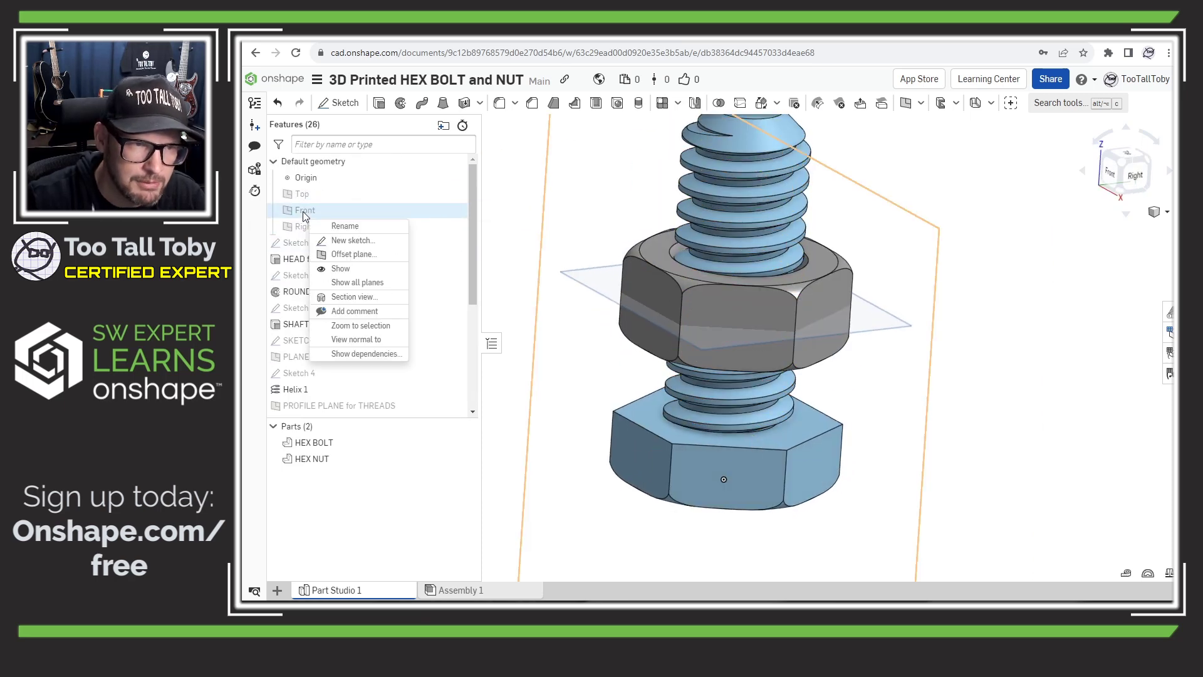
left_click(351, 297)
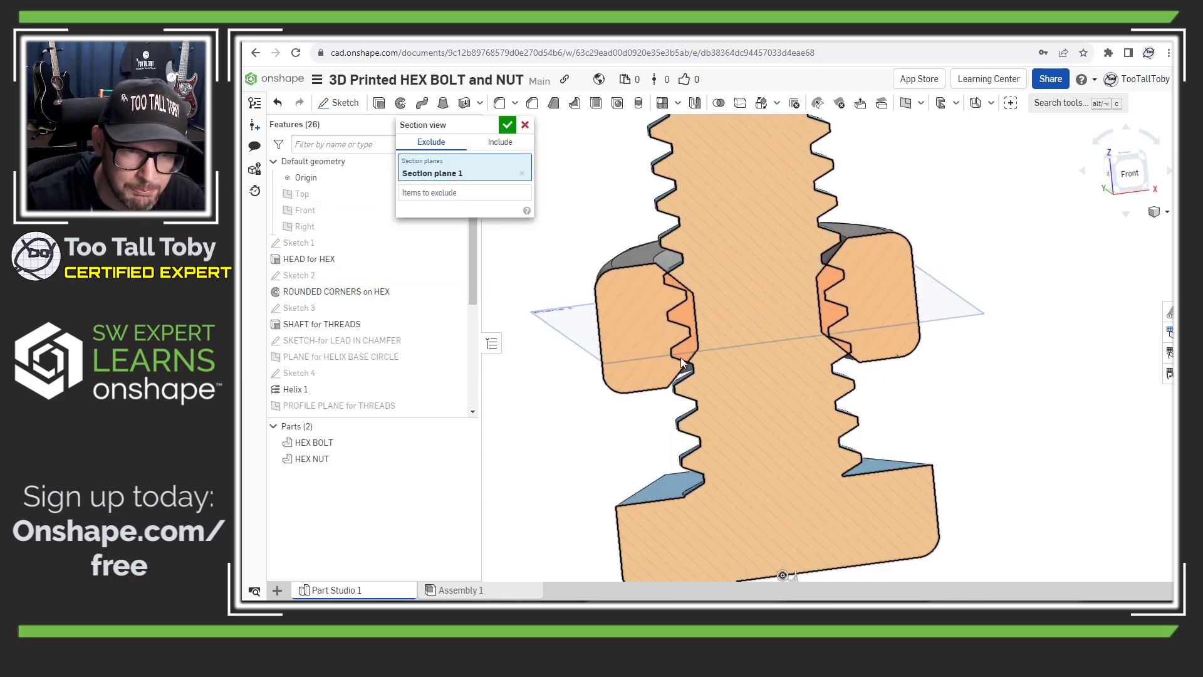
left_click(508, 127)
scroll(703, 320, "up", 3)
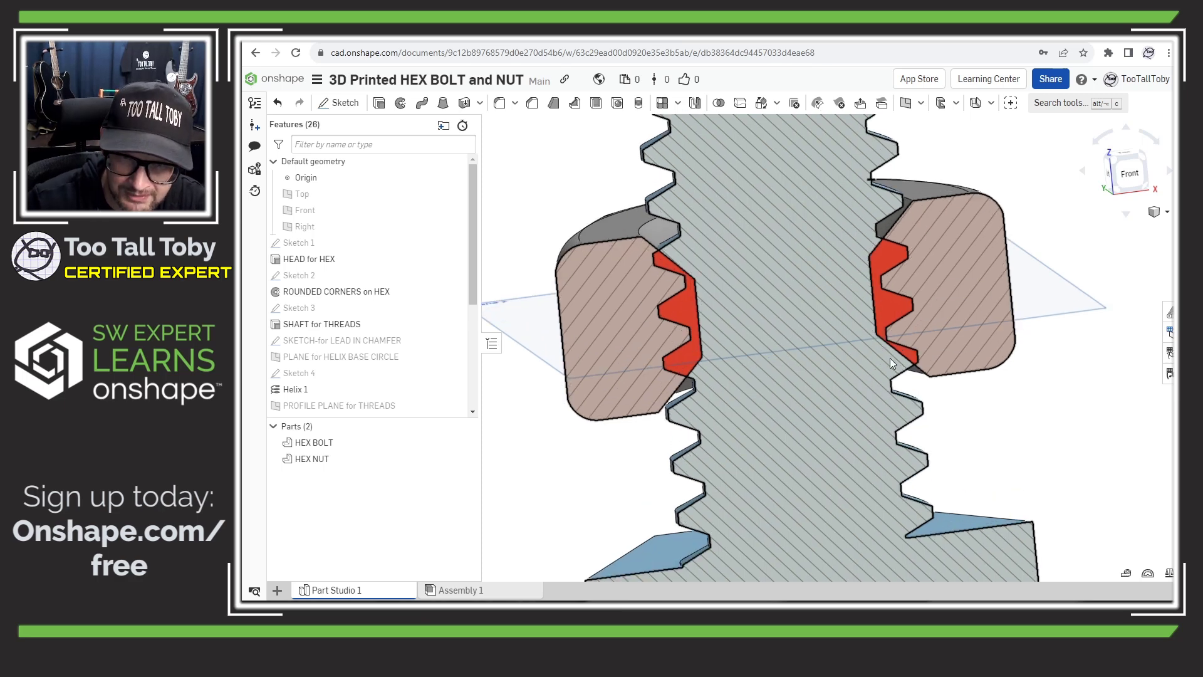
right_click_drag(890, 359, 895, 374)
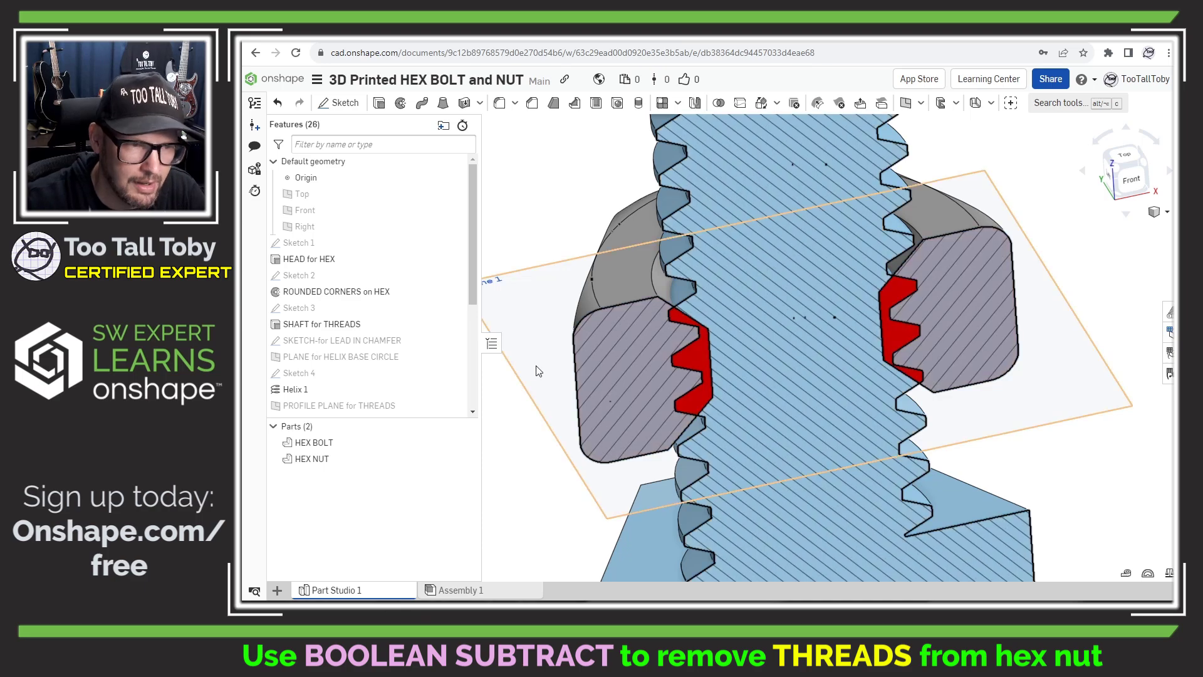
left_click(1168, 212)
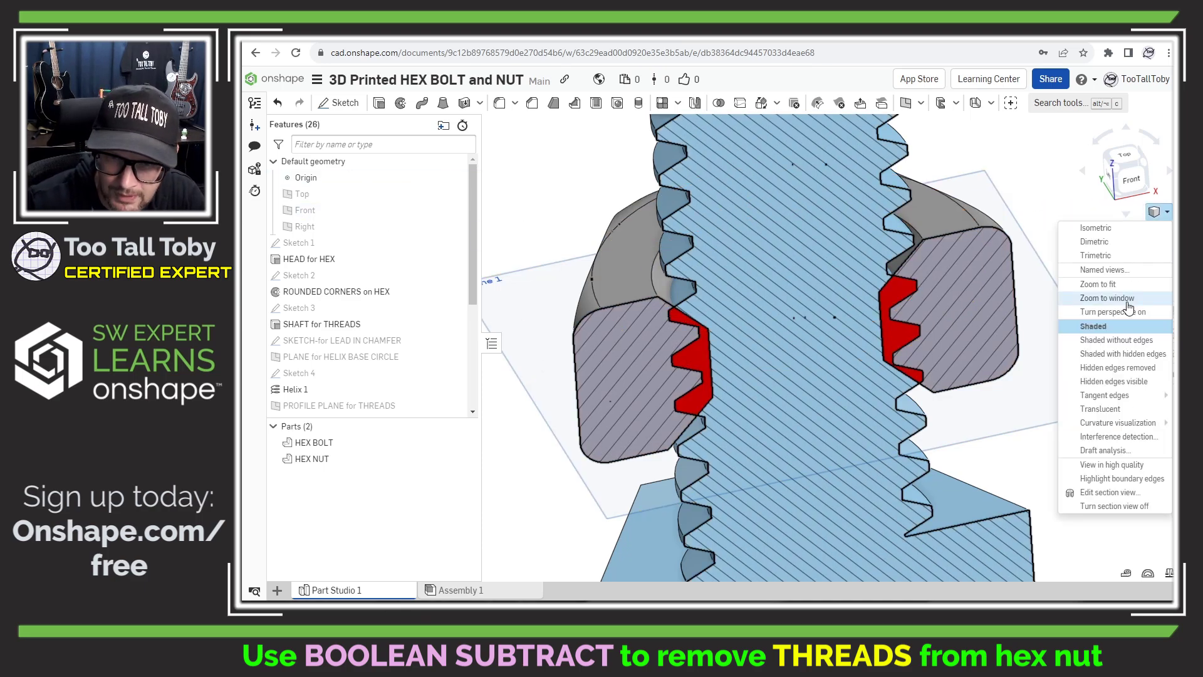
Step: Turn the section view off to display the complete bolt and nut
left_click(1110, 509)
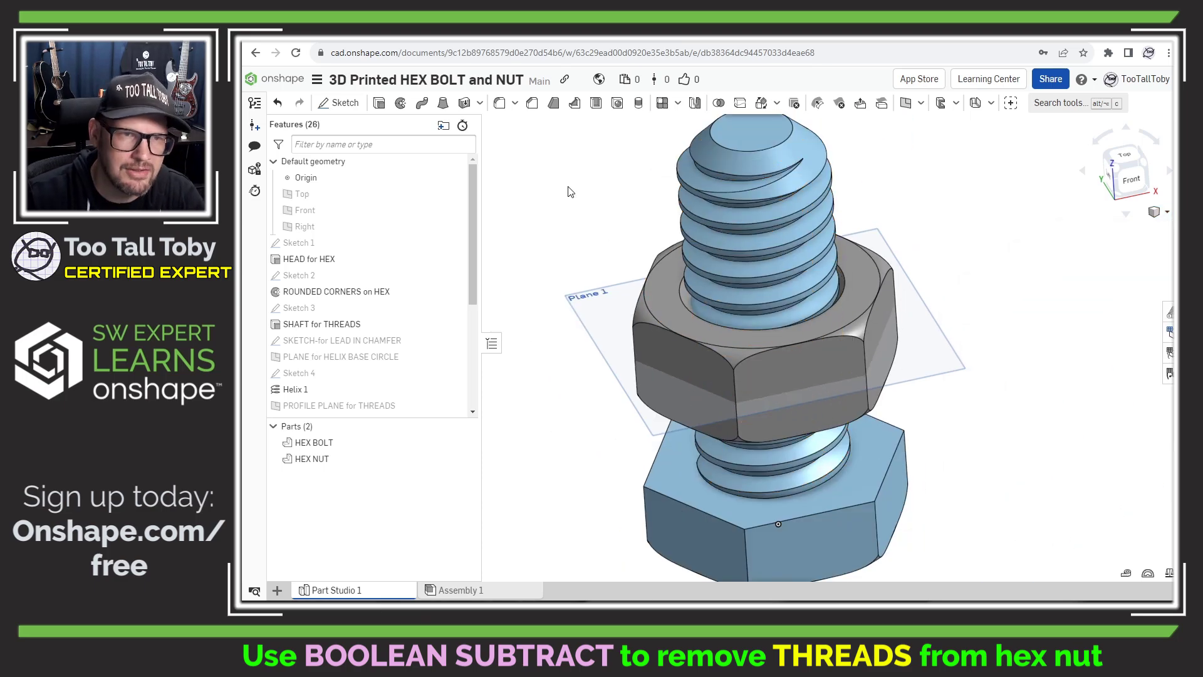
right_click(323, 450)
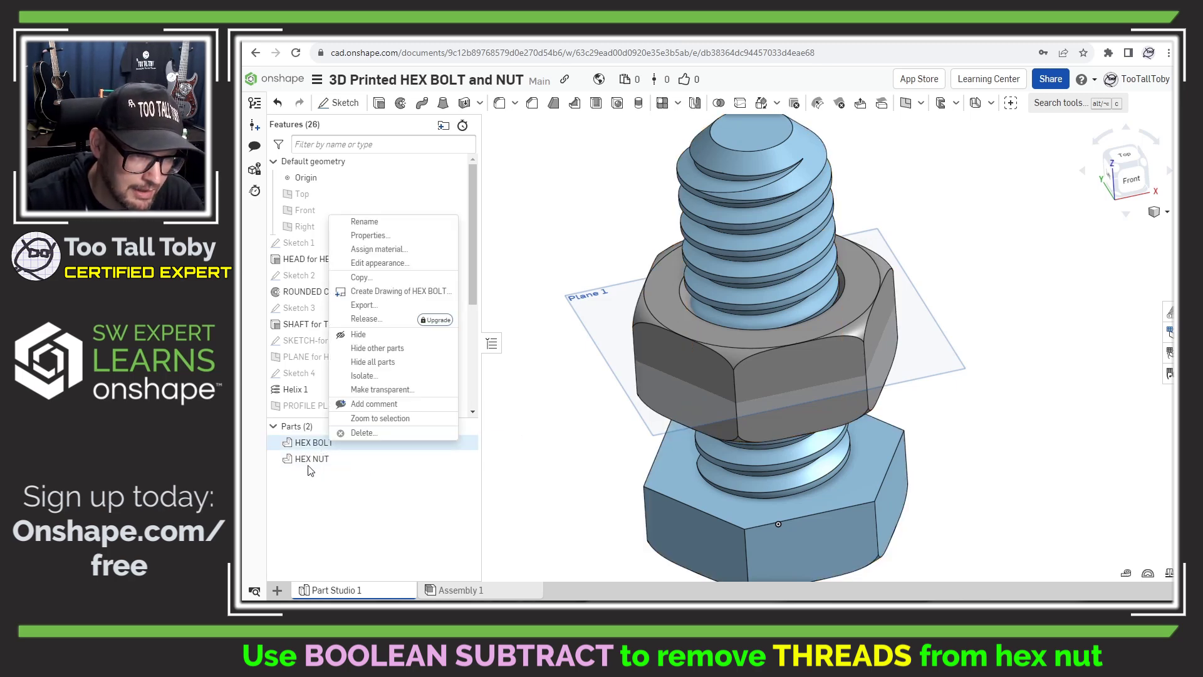
Step: Create a subtract Boolean with HEX BOLT as tool and HEX NUT as target
left_click(310, 470)
left_click(312, 444)
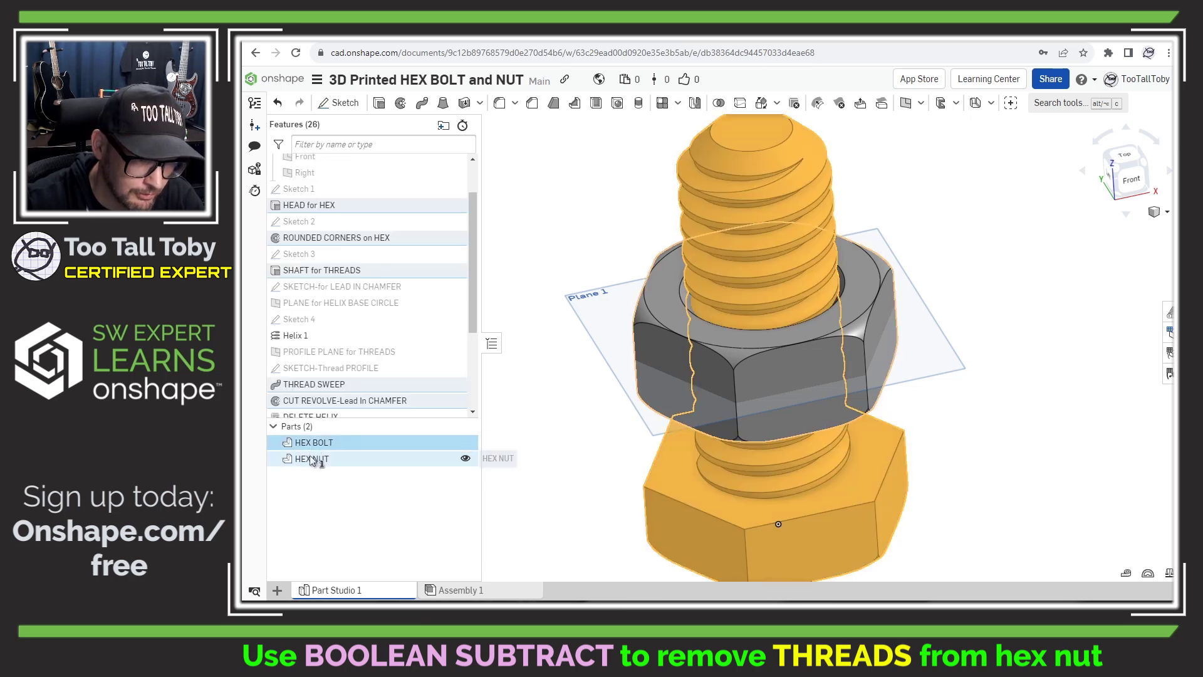
left_click(311, 460)
right_click(312, 460)
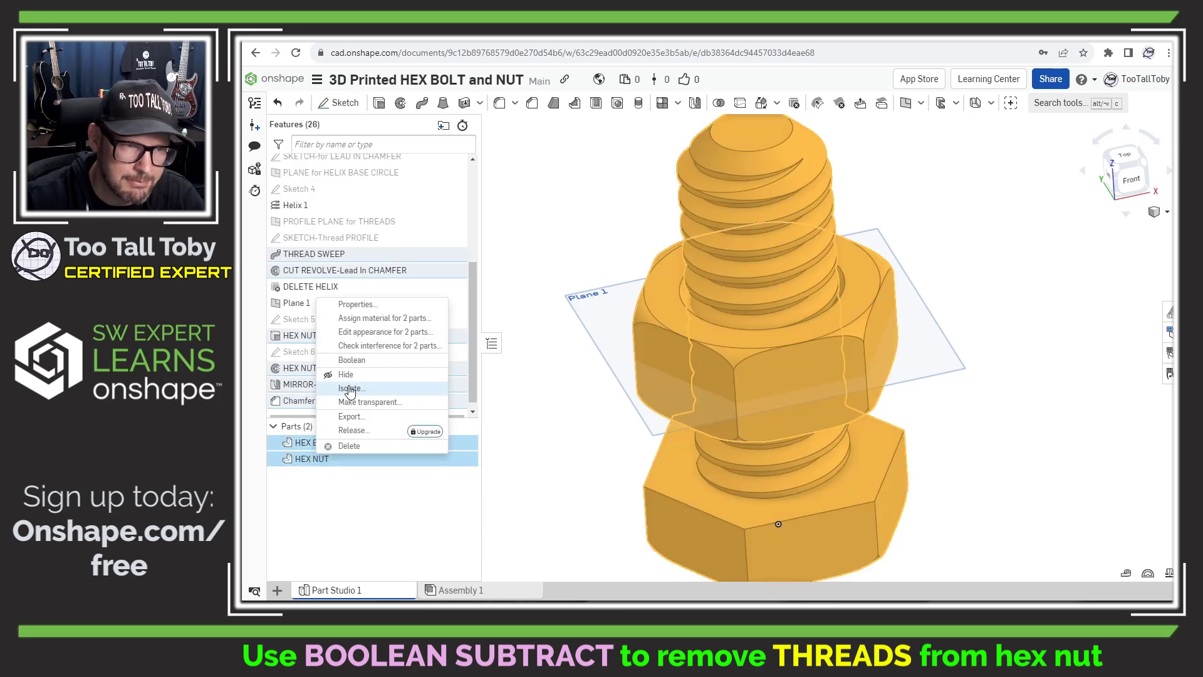
left_click(372, 360)
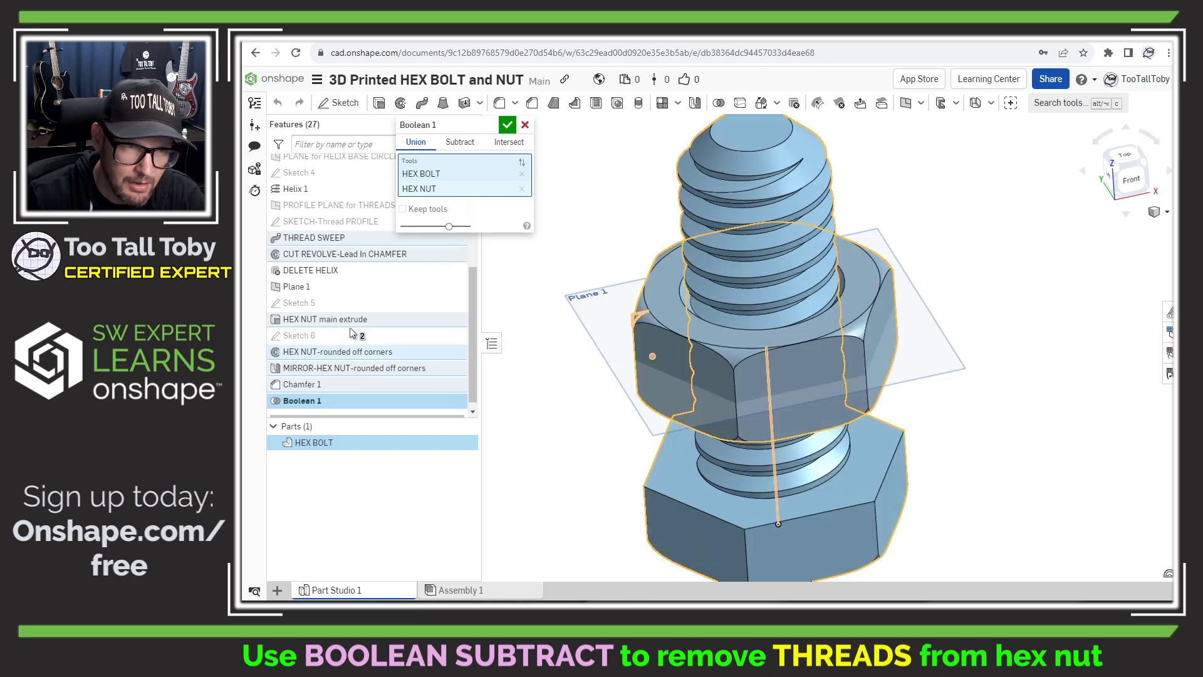
left_click(463, 144)
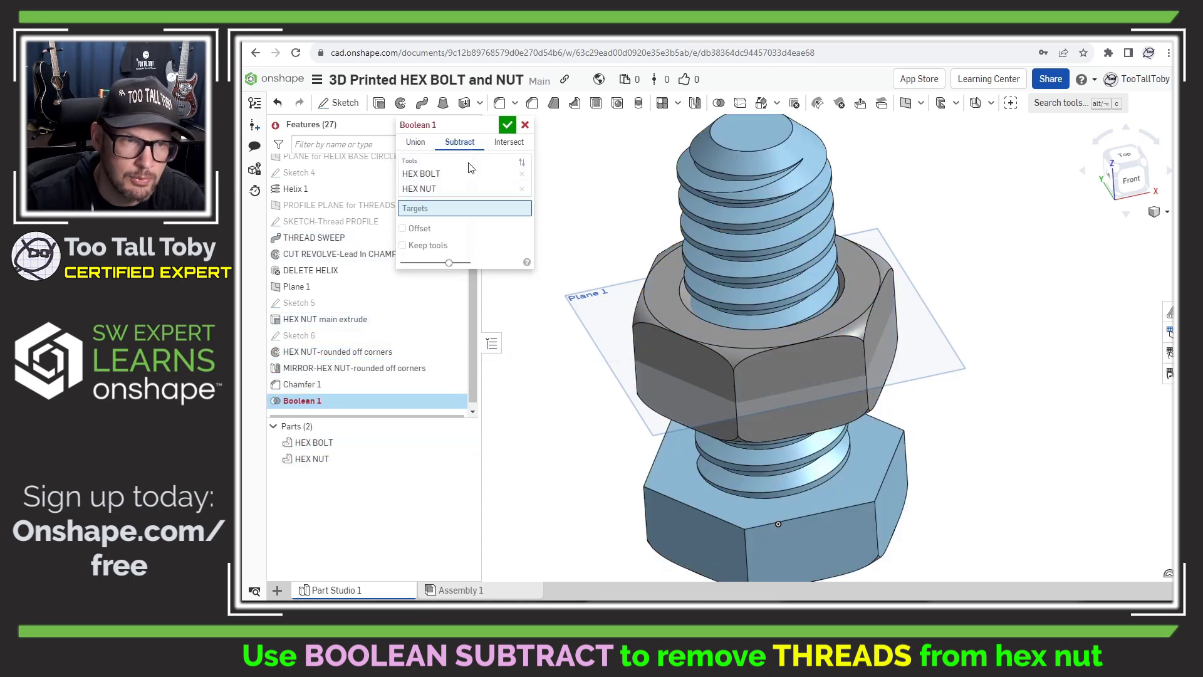
left_click(431, 186)
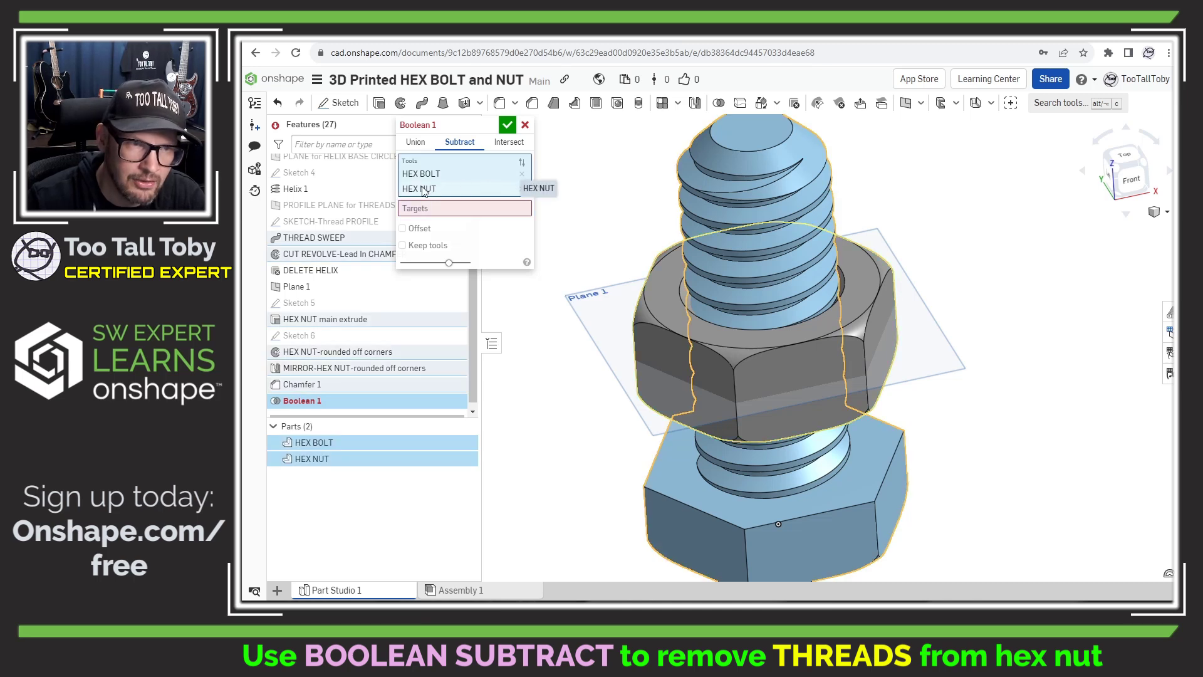
left_click(523, 189)
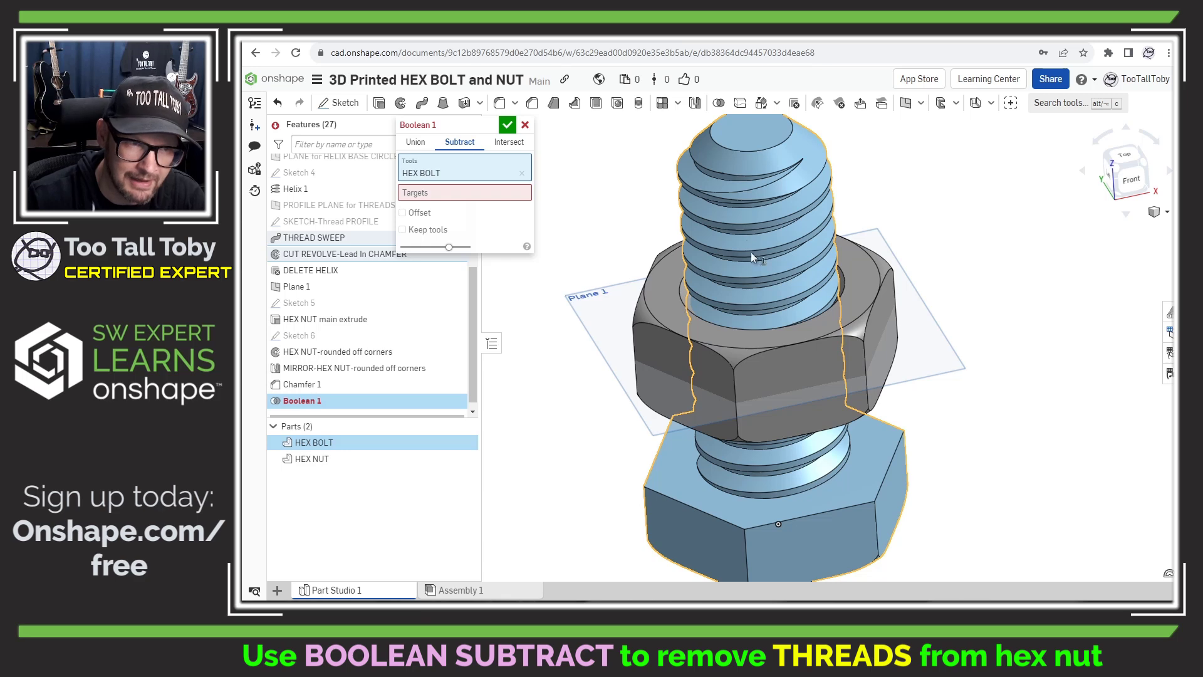
left_click(450, 194)
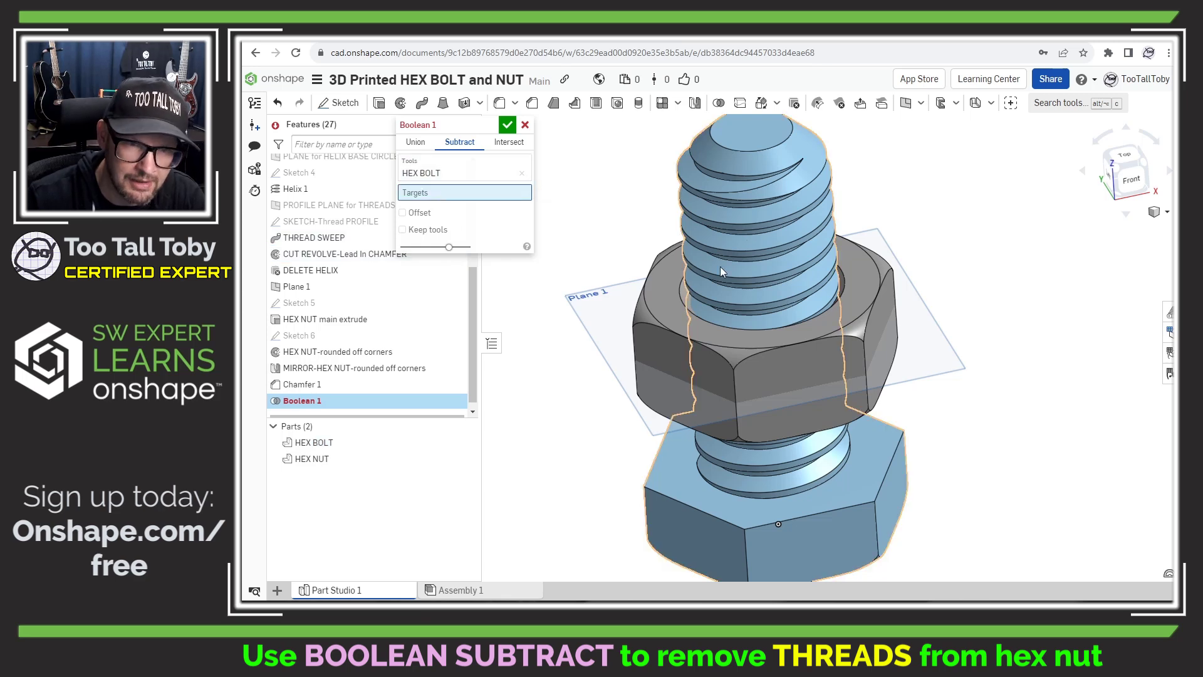
left_click(661, 337)
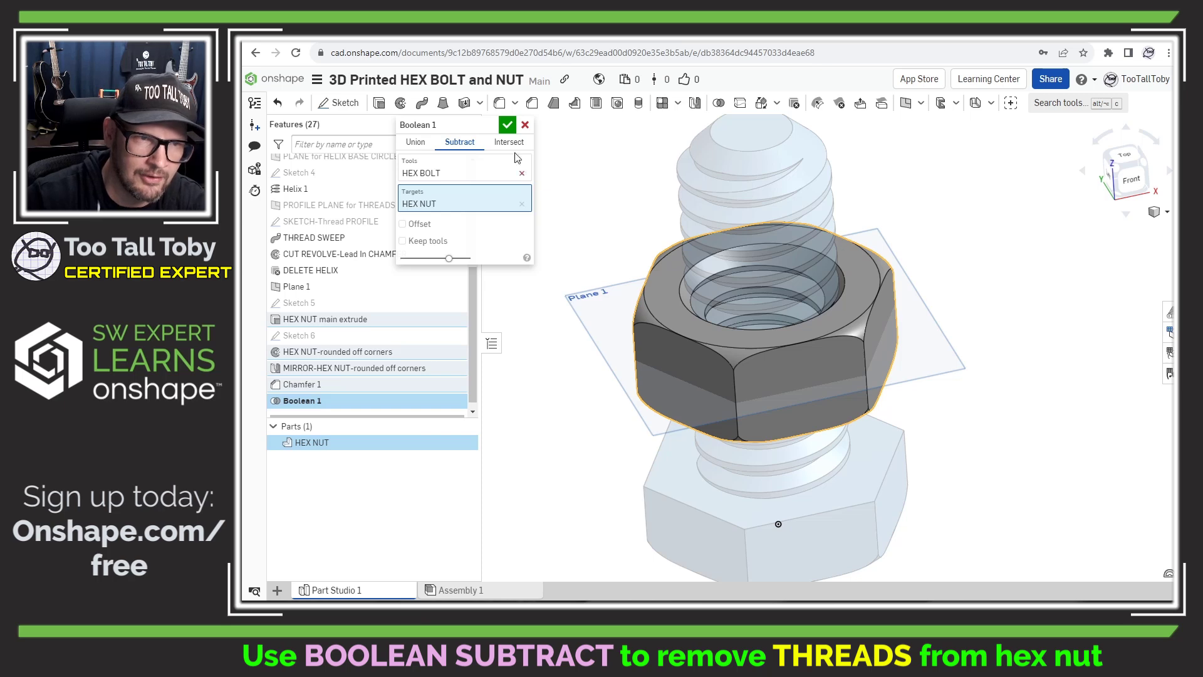
left_click(506, 128)
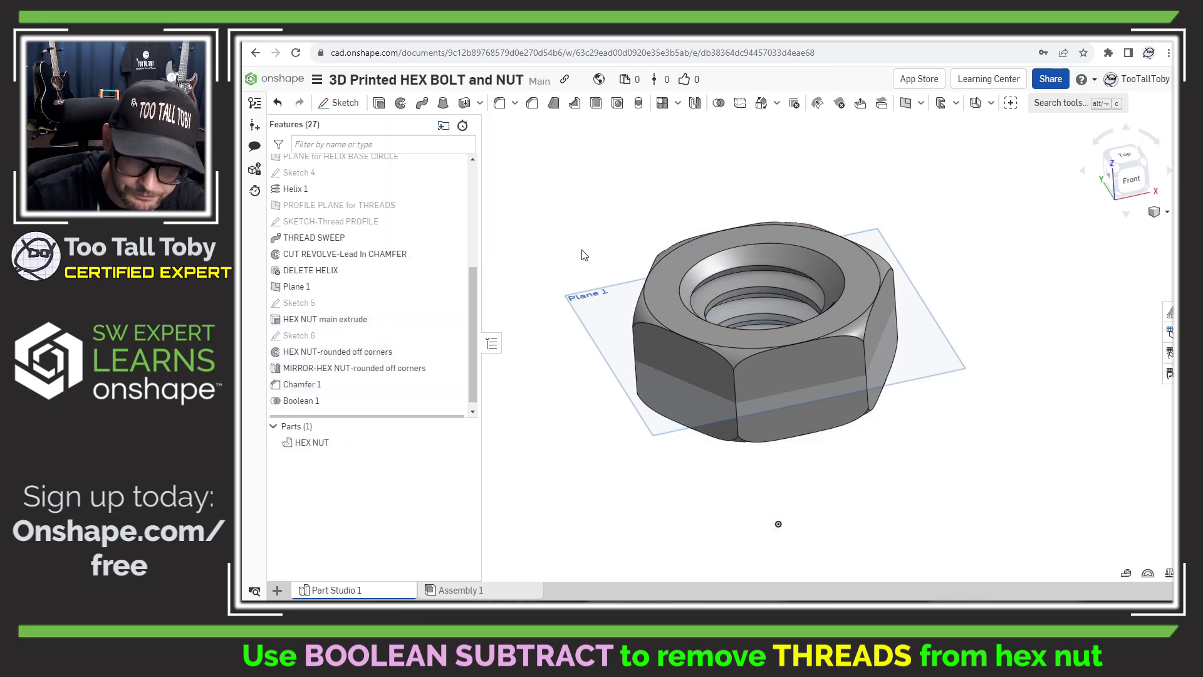
Step: Inspect the nut's threaded bore, then roll the history back above Boolean 1
right_click_drag(602, 295, 792, 291)
scroll(792, 291, "up", 5)
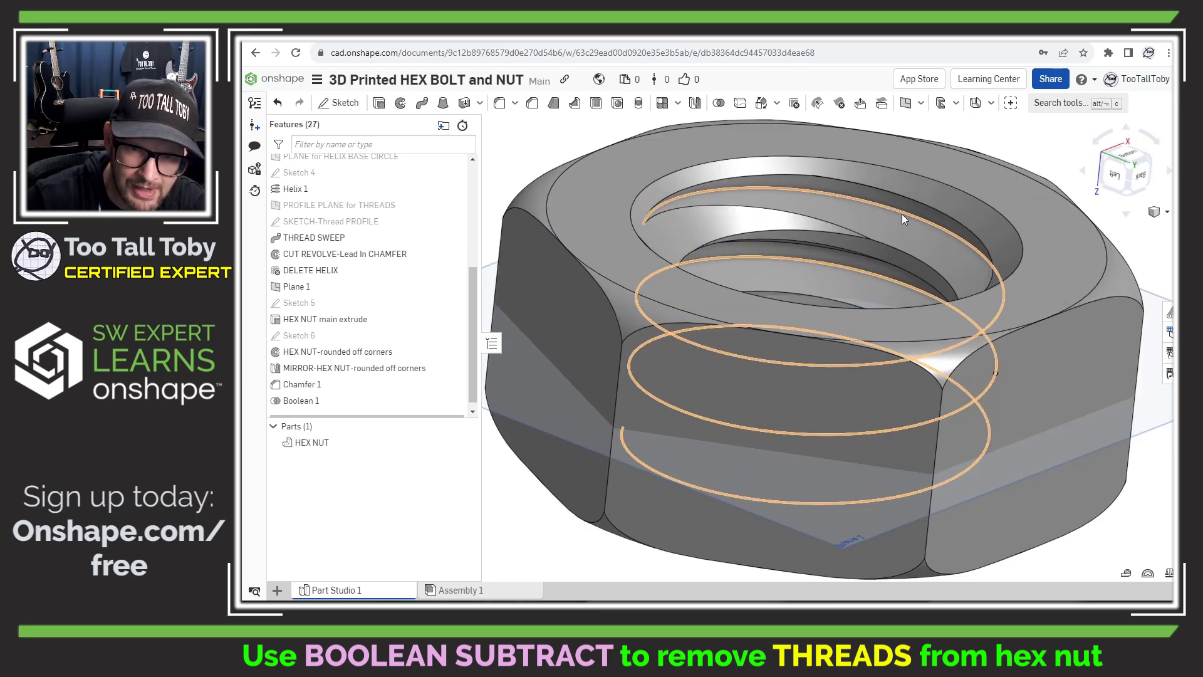
scroll(921, 376, "down", 2)
scroll(927, 381, "down", 3)
mouse_move(860, 426)
right_mouse_down()
mouse_move(844, 423)
mouse_move(855, 435)
right_mouse_up()
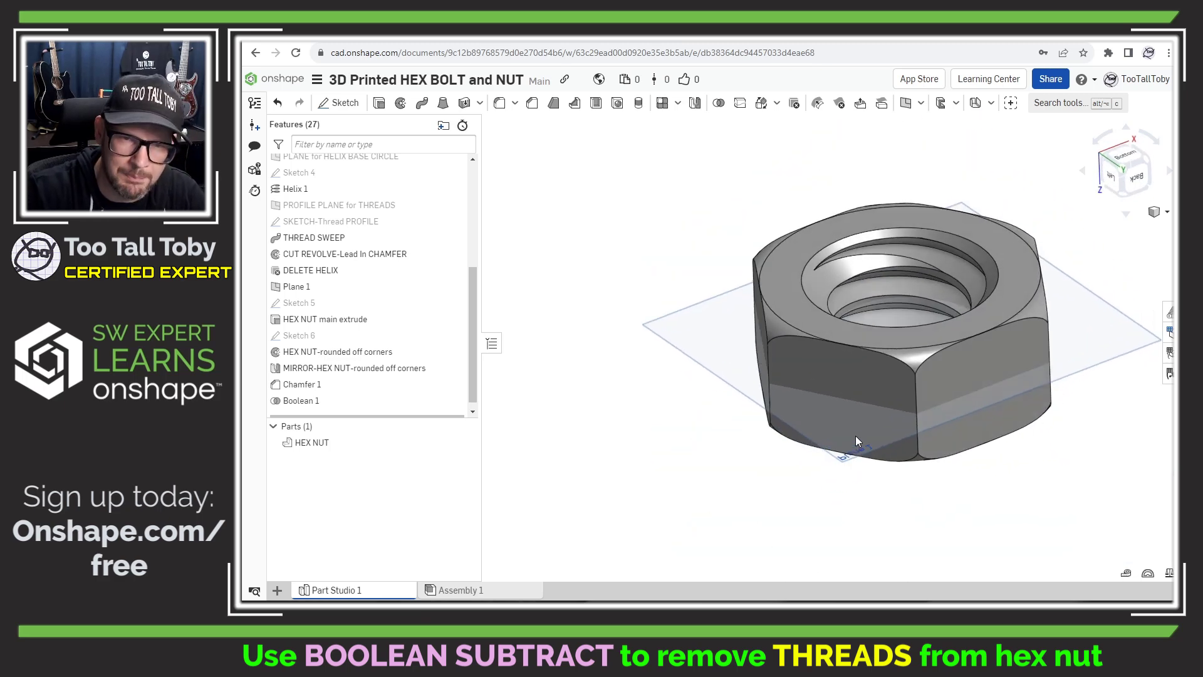
scroll(1060, 331, "up", 2)
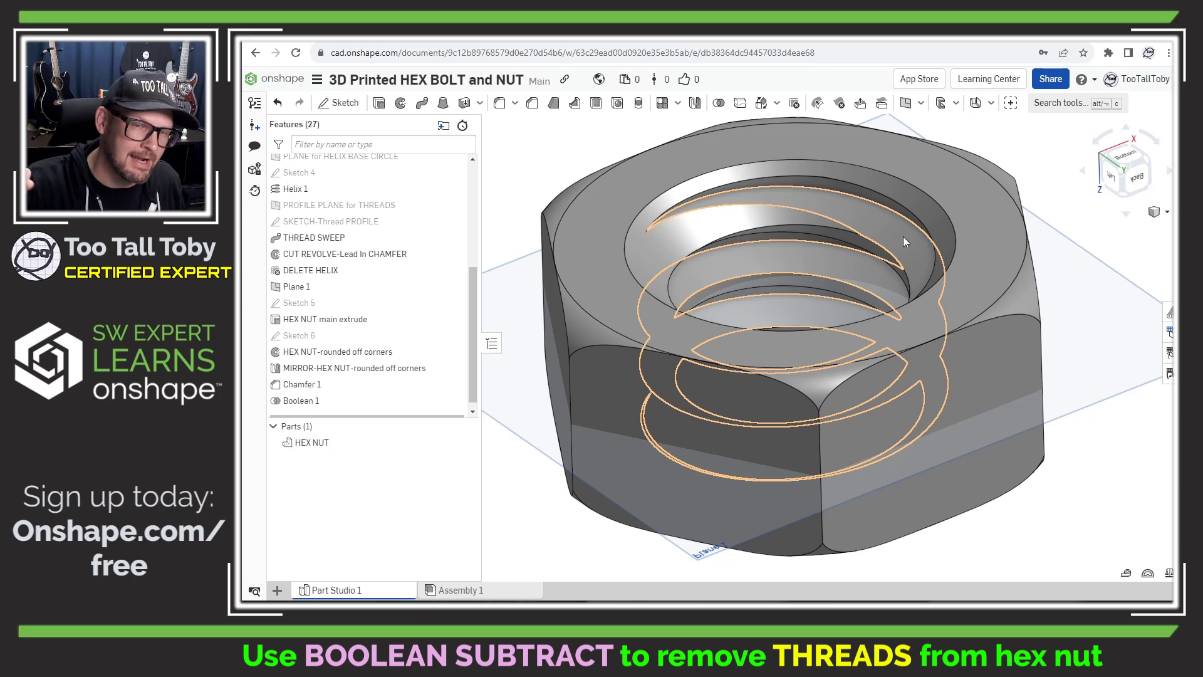
scroll(865, 261, "up", 3)
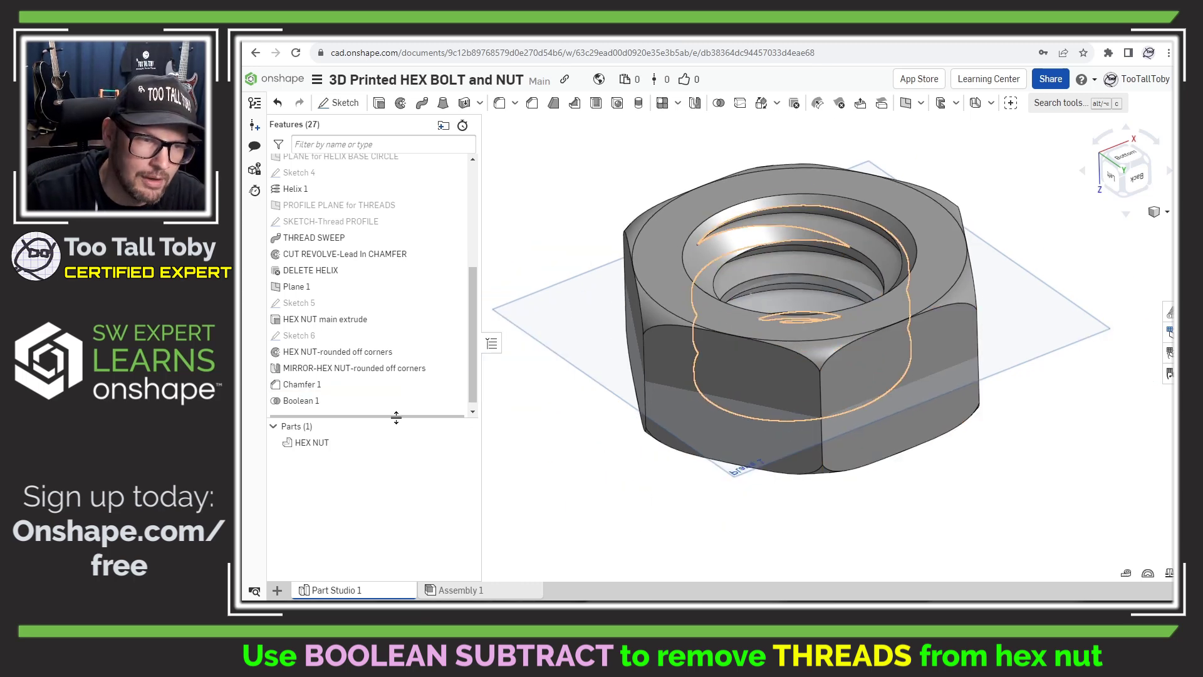
mouse_move(397, 415)
left_mouse_down()
mouse_move(395, 403)
mouse_move(386, 436)
mouse_move(395, 409)
left_mouse_up()
Step: Copy the HEX BOLT in place with a 0 mm Transform
left_click(314, 467)
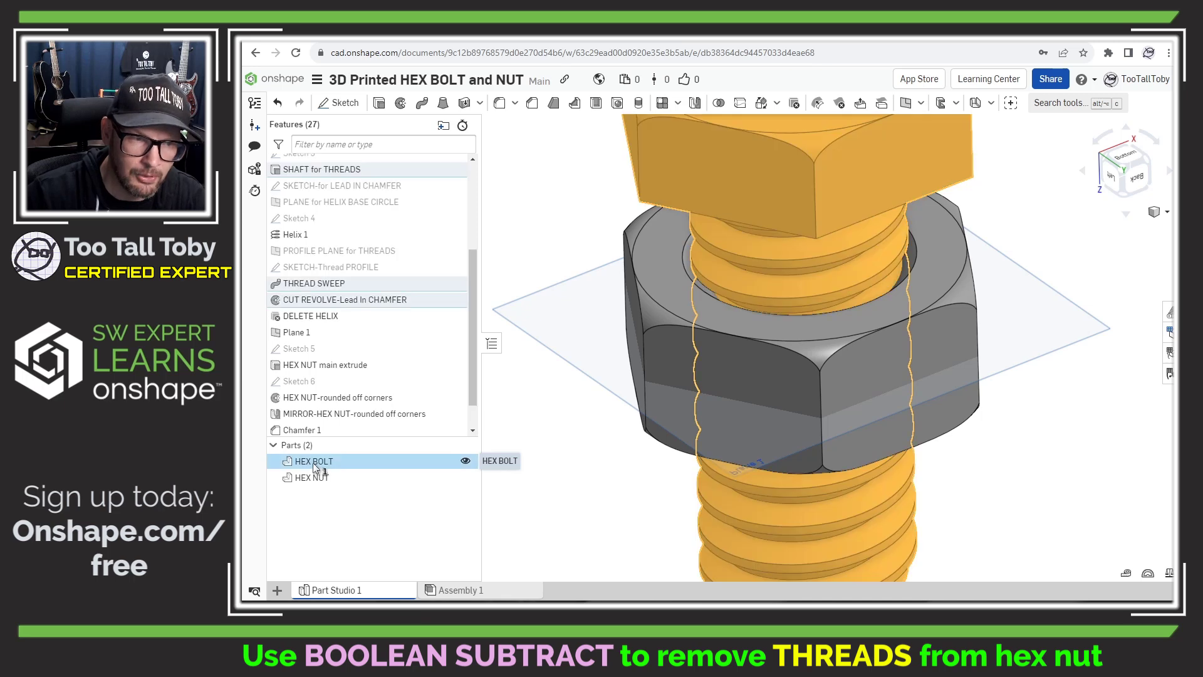
right_click(315, 468)
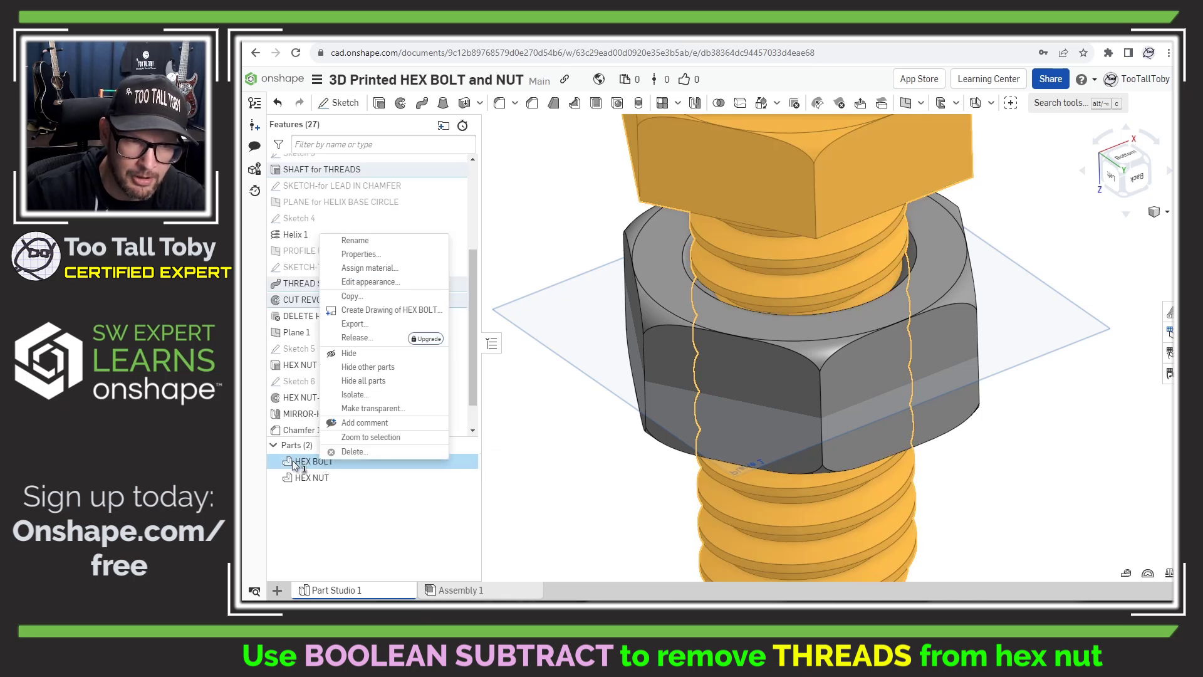
left_click(384, 298)
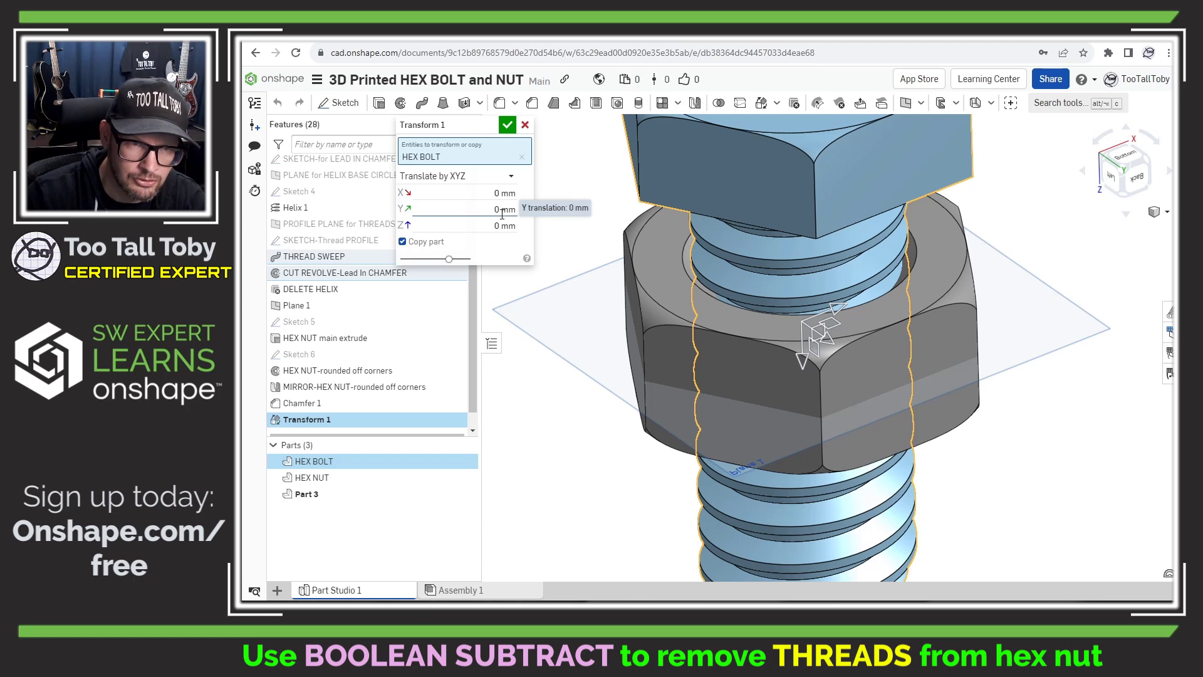
left_click(508, 126)
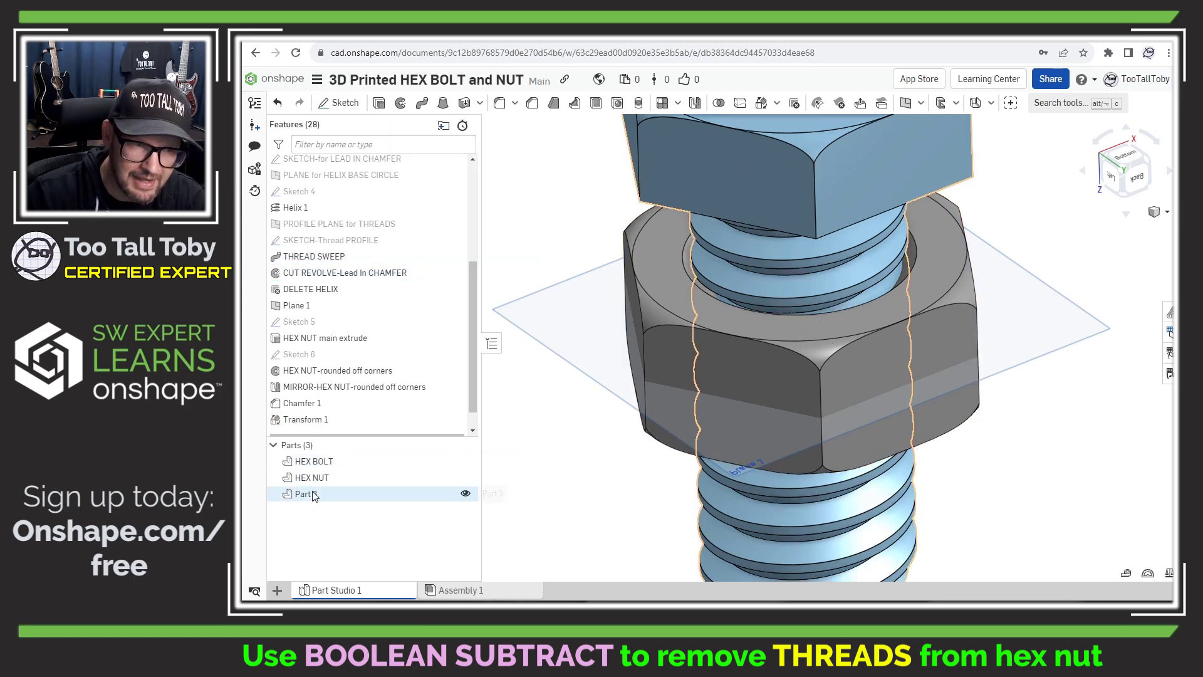
Step: Rename the new bolt copy part to 'COPY-of HEX BOLT'
left_click(303, 498)
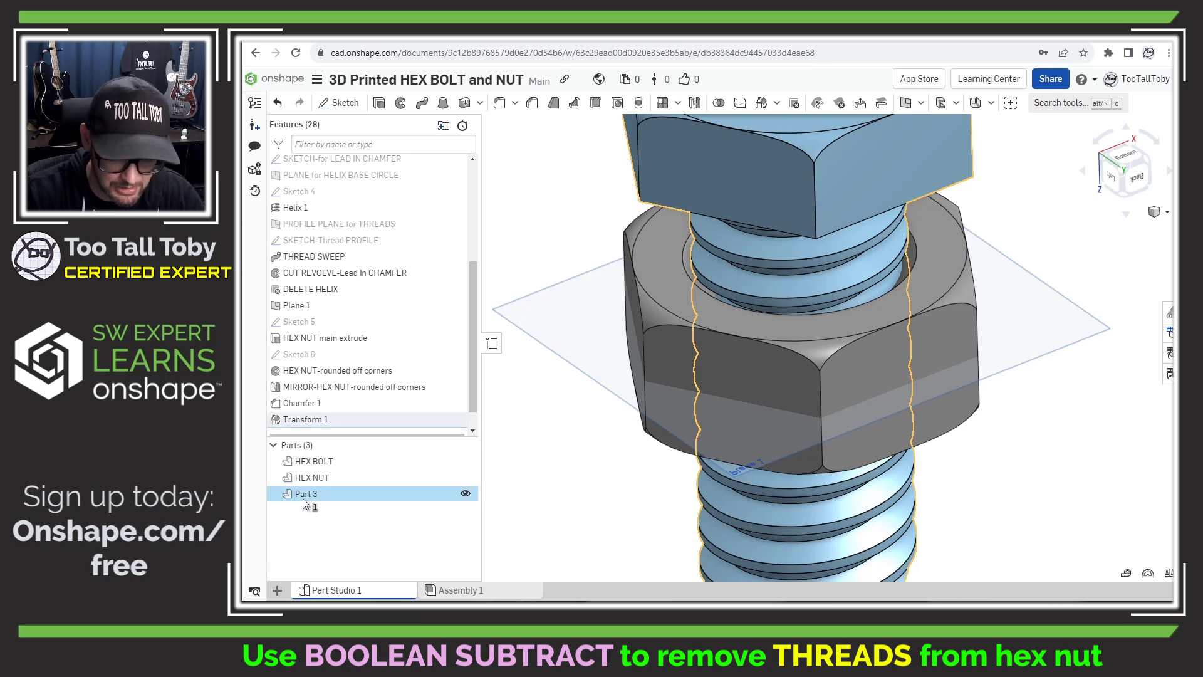
double_click(302, 493)
type("HEX")
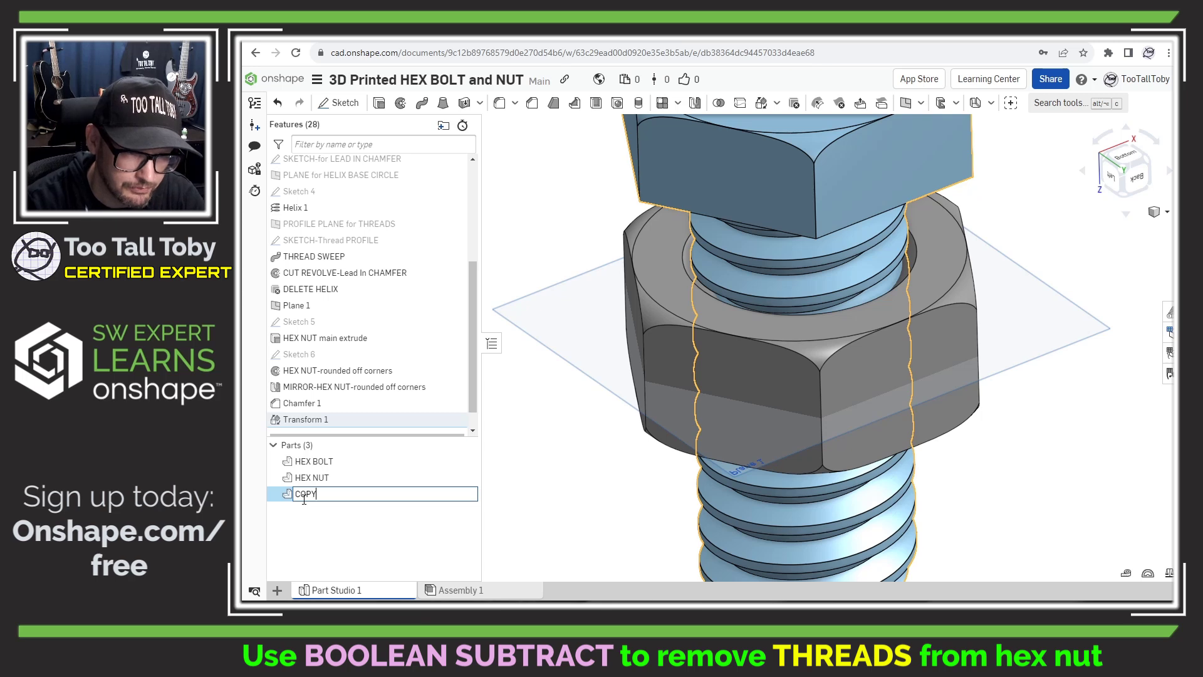
type(" BOLT")
key("Return")
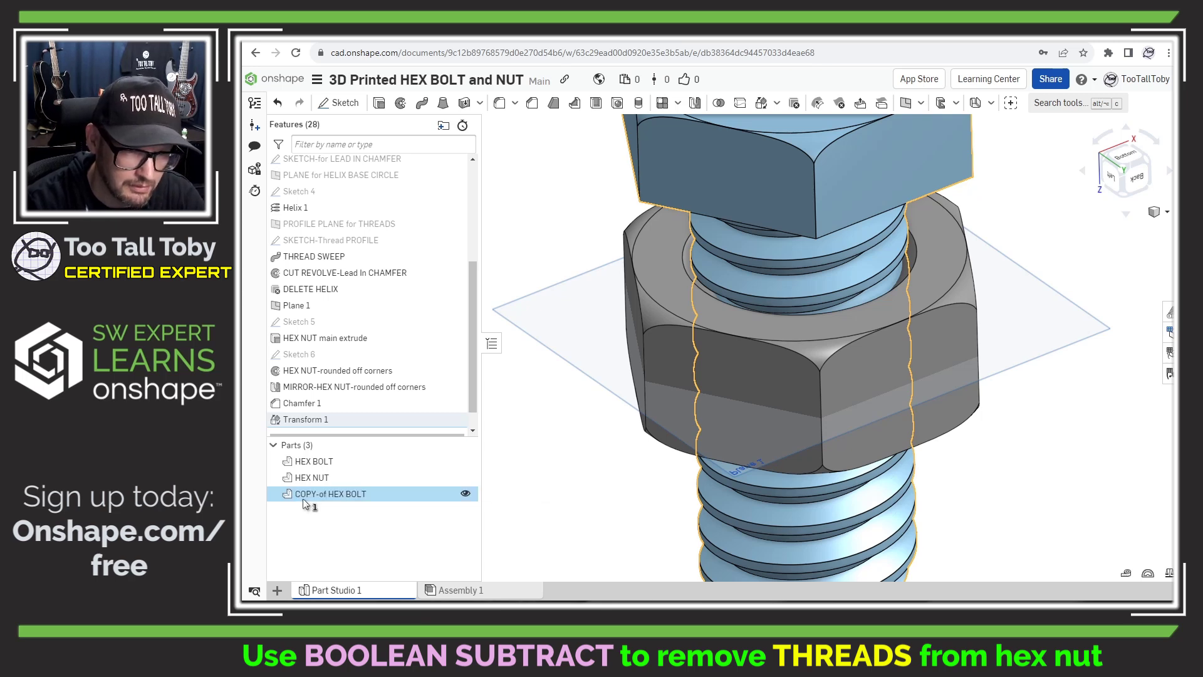
key("shift+b")
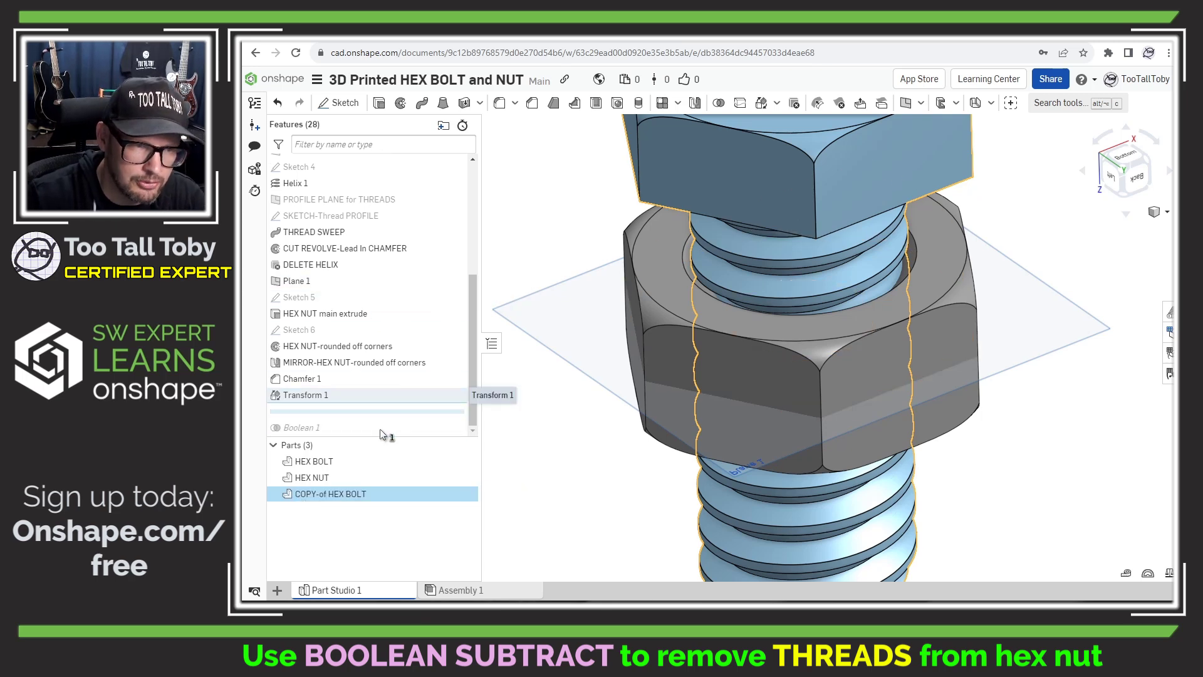
Step: Roll the history forward past Boolean 1 again
left_click_drag(360, 427, 360, 434)
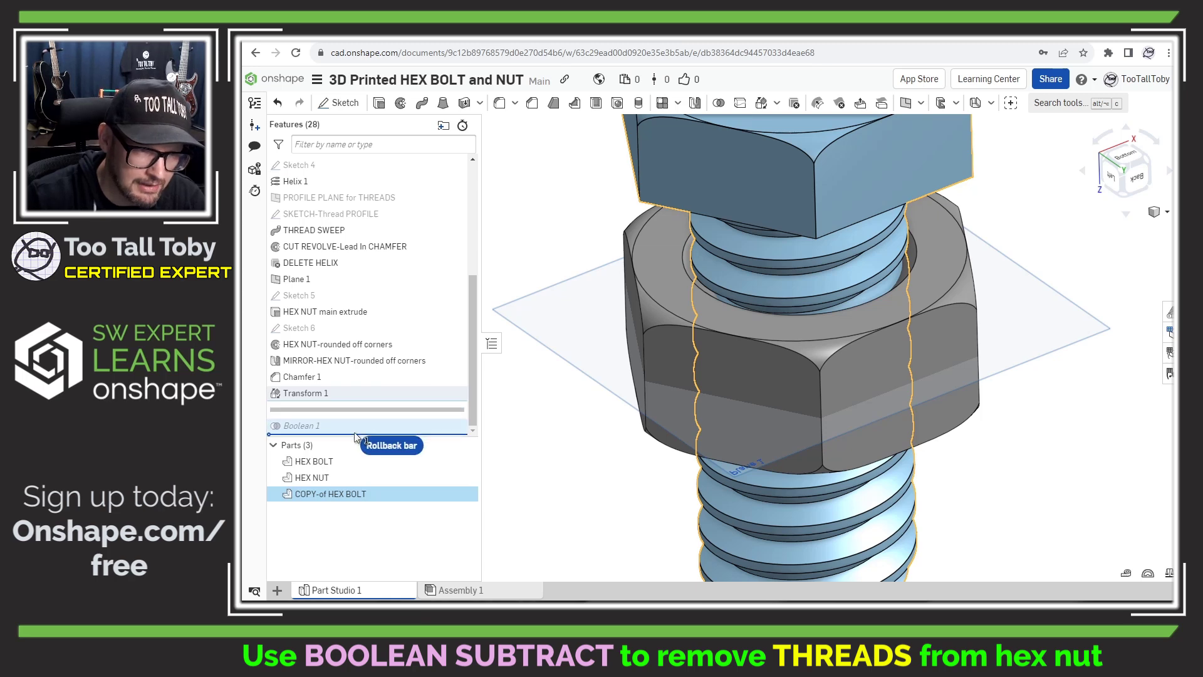
left_click(534, 473)
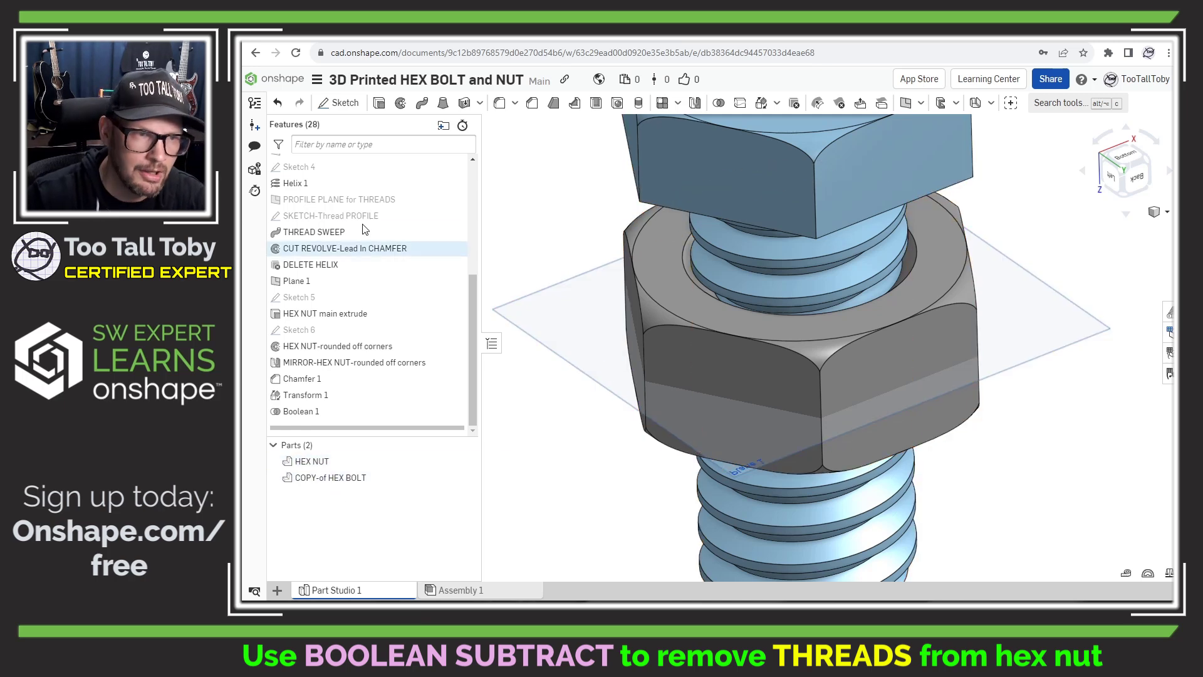
scroll(376, 251, "up", 2)
scroll(381, 245, "up", 2)
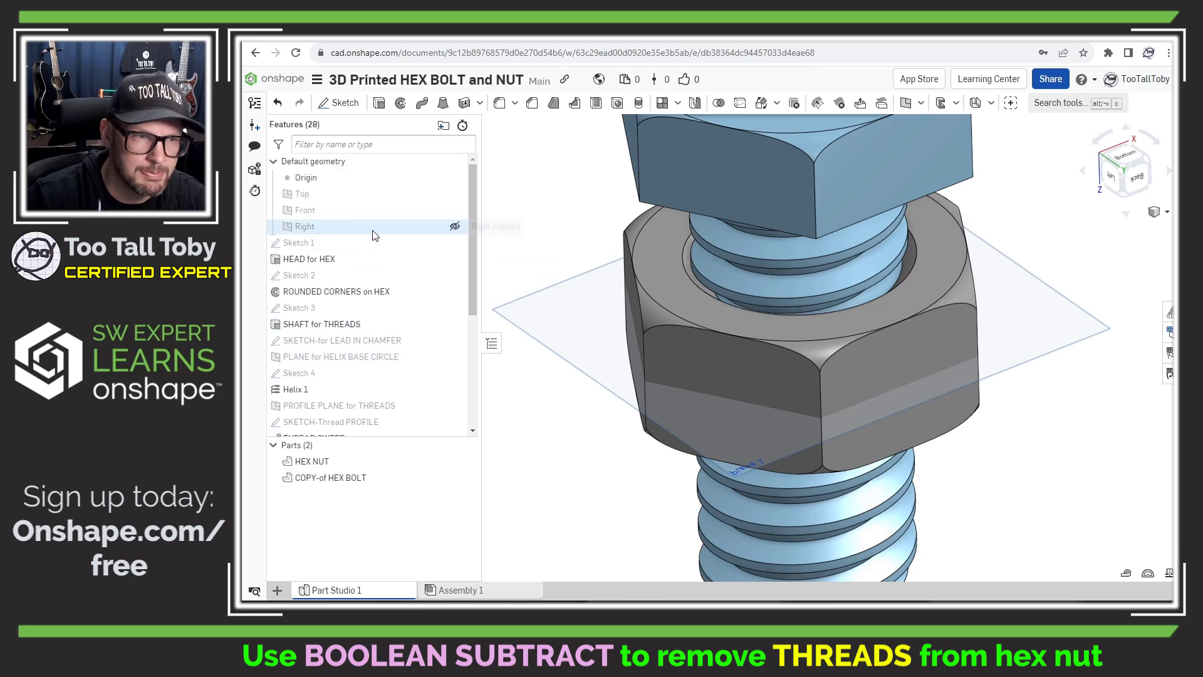
Step: Inspect the nut's threads in a Front-plane section view, then close it
right_click(305, 210)
left_click(355, 293)
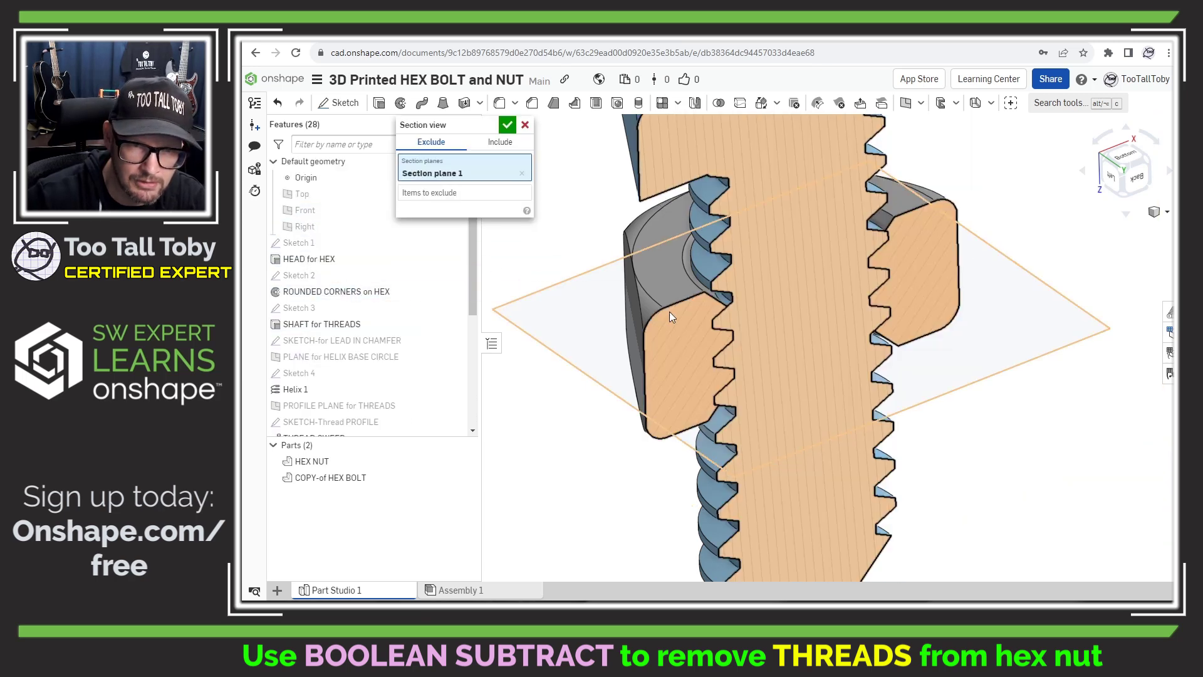
right_click_drag(720, 392, 694, 366)
scroll(839, 314, "up", 4)
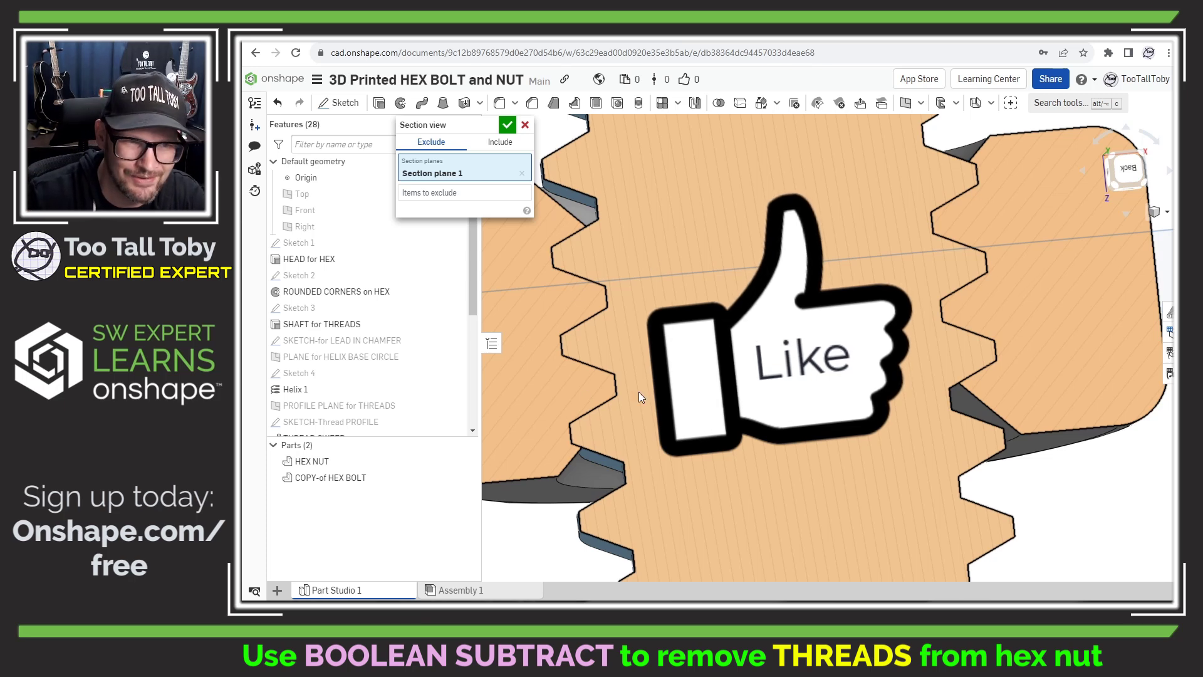
scroll(637, 396, "up", 5)
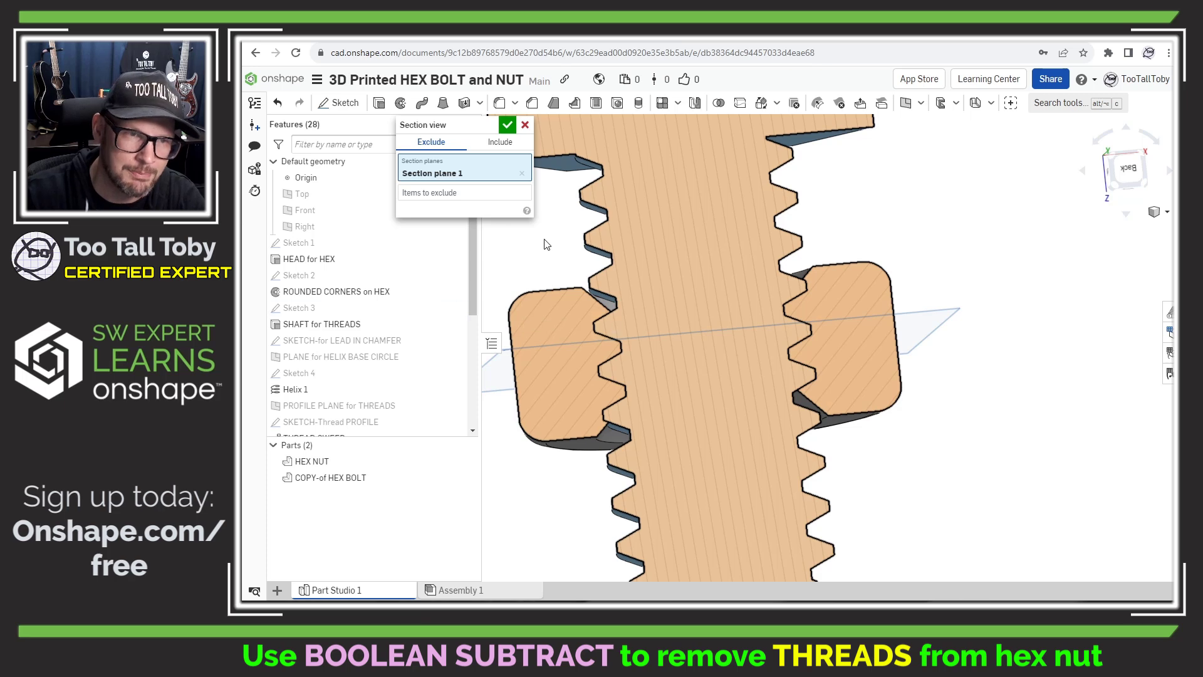
left_click(507, 126)
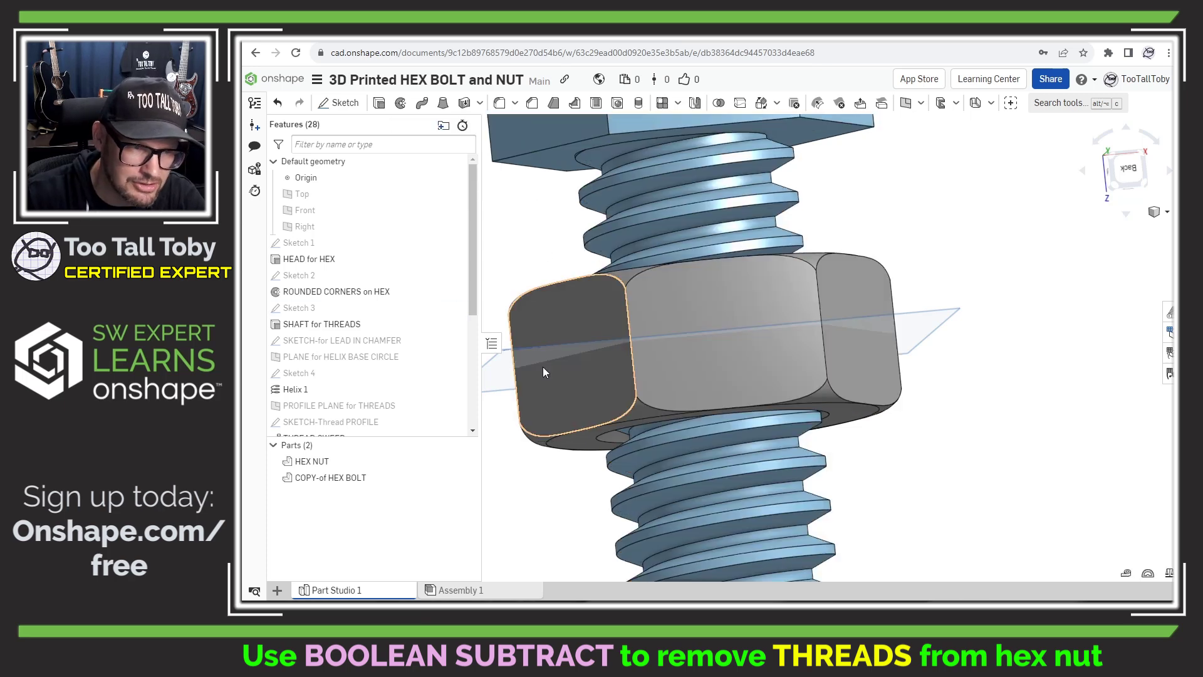
Step: Reopen Boolean 1 with Offset enabled and hide COPY-of HEX BOLT
right_click_drag(543, 367, 540, 398)
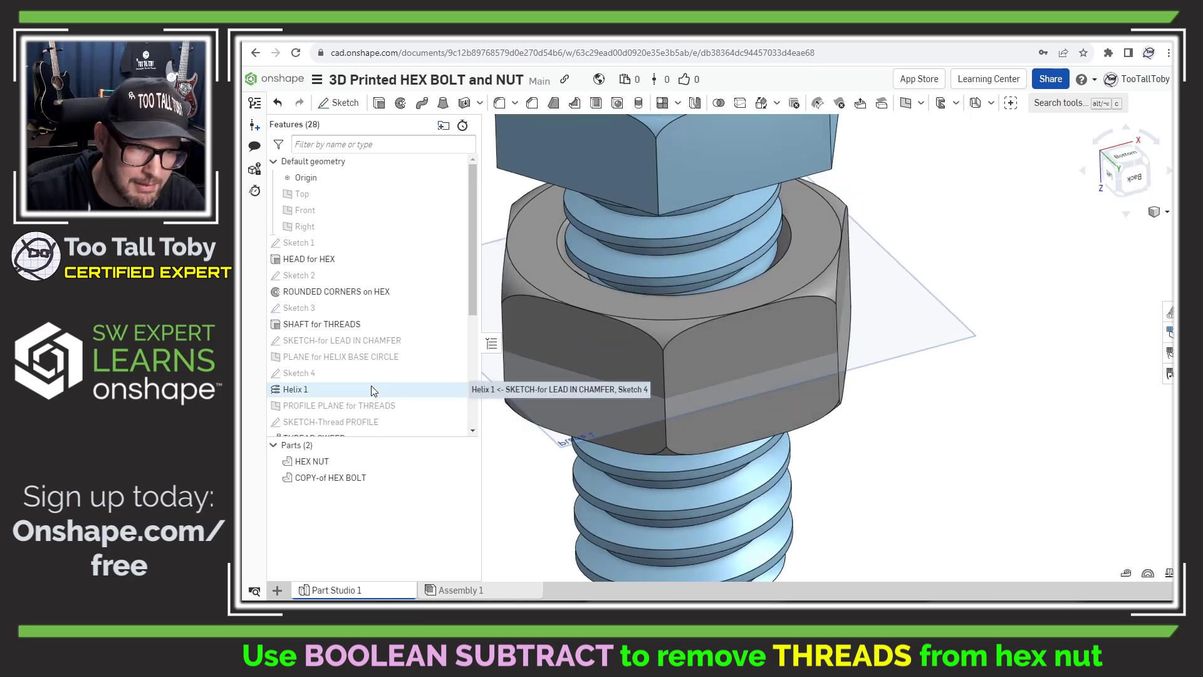
scroll(374, 392, "down", 3)
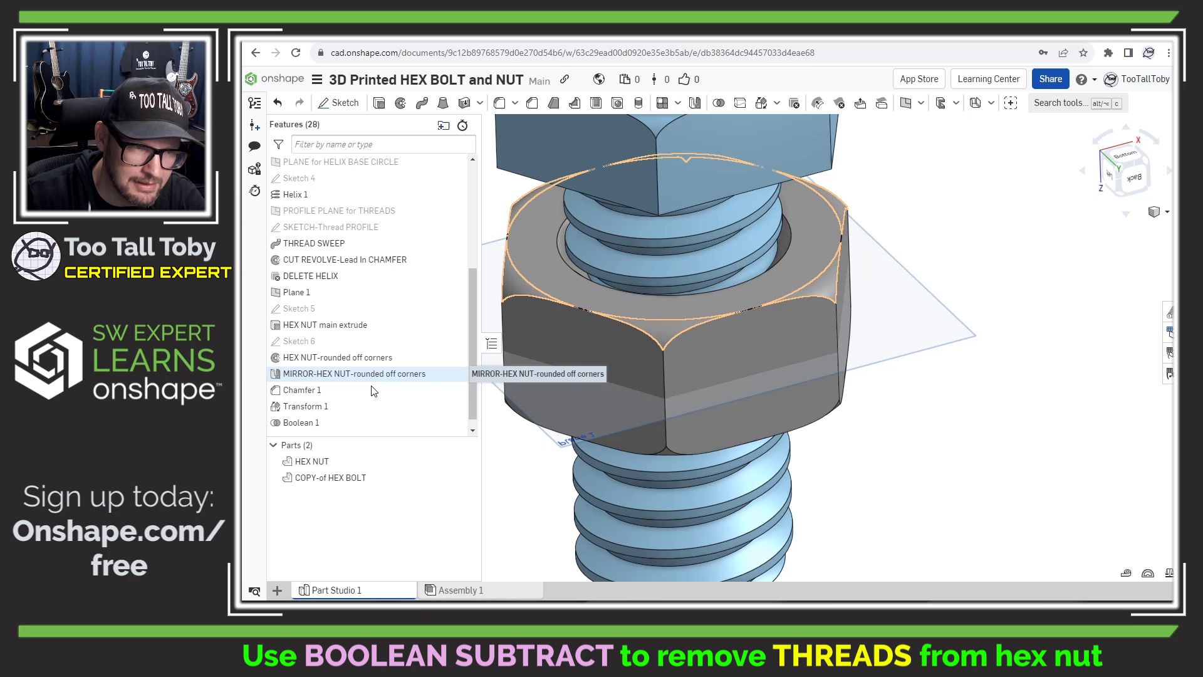
right_click(302, 417)
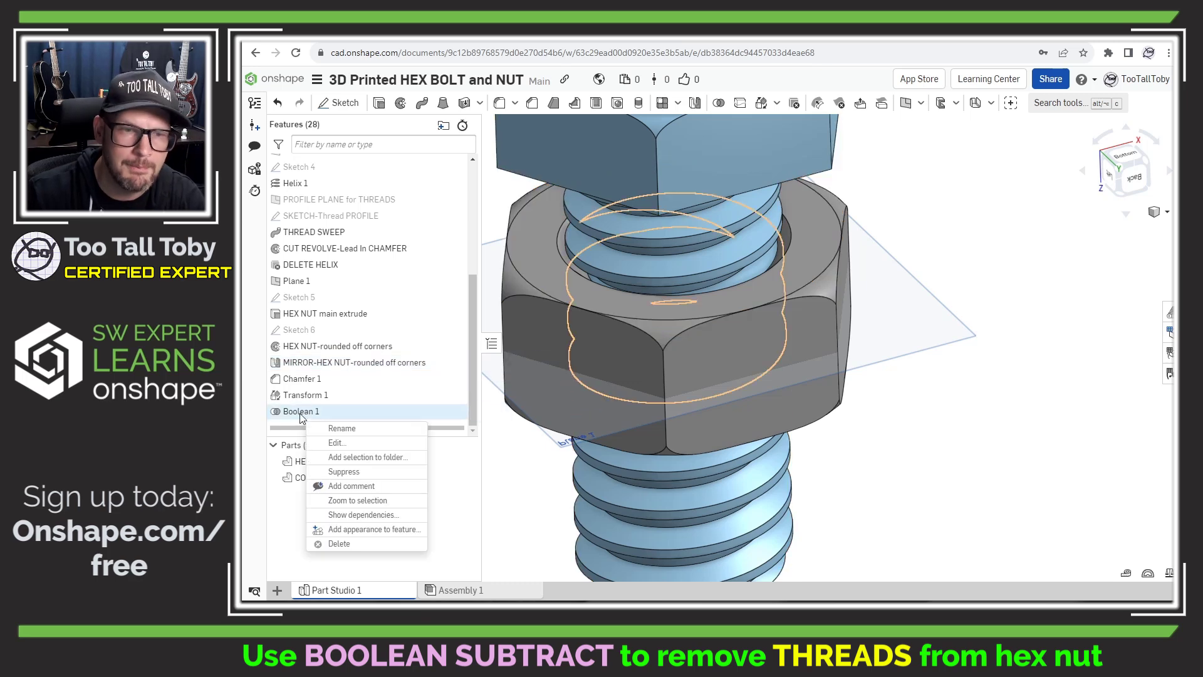
left_click(338, 443)
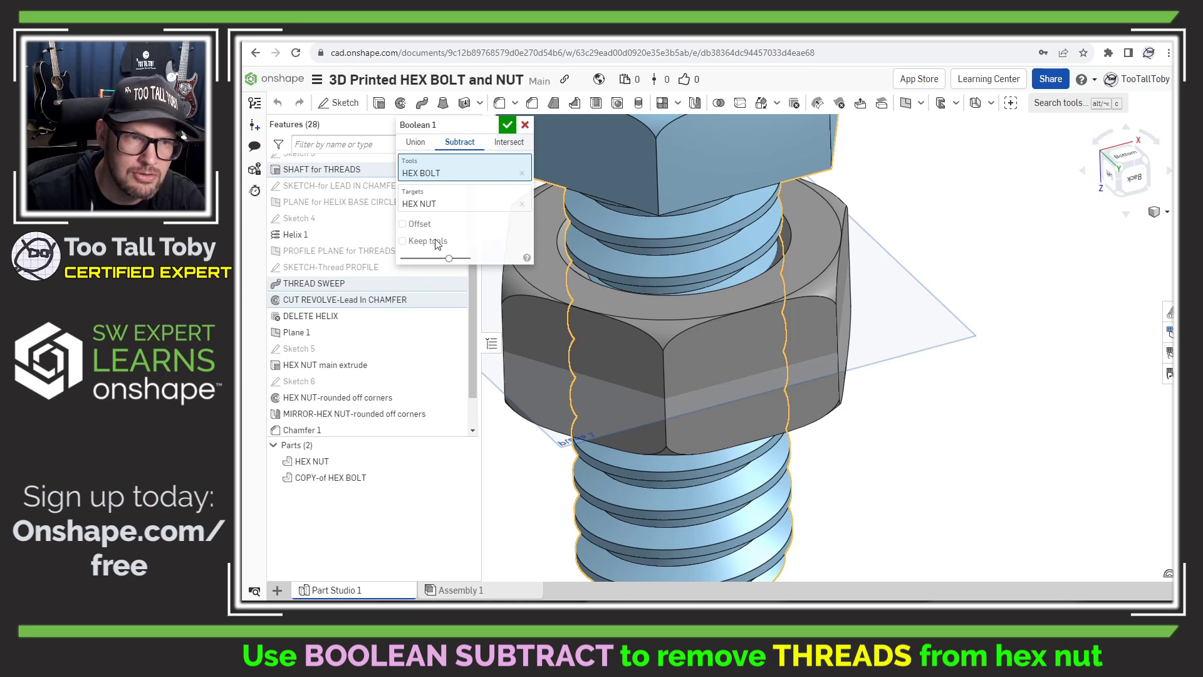
left_click(403, 223)
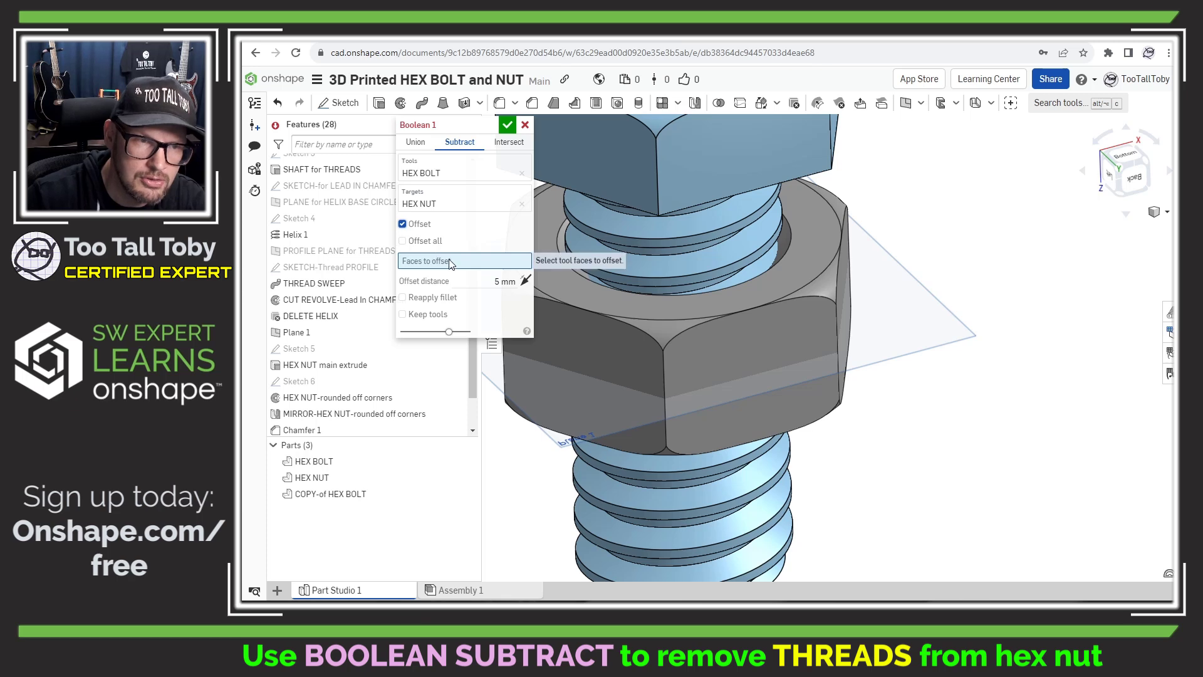
mouse_move(465, 495)
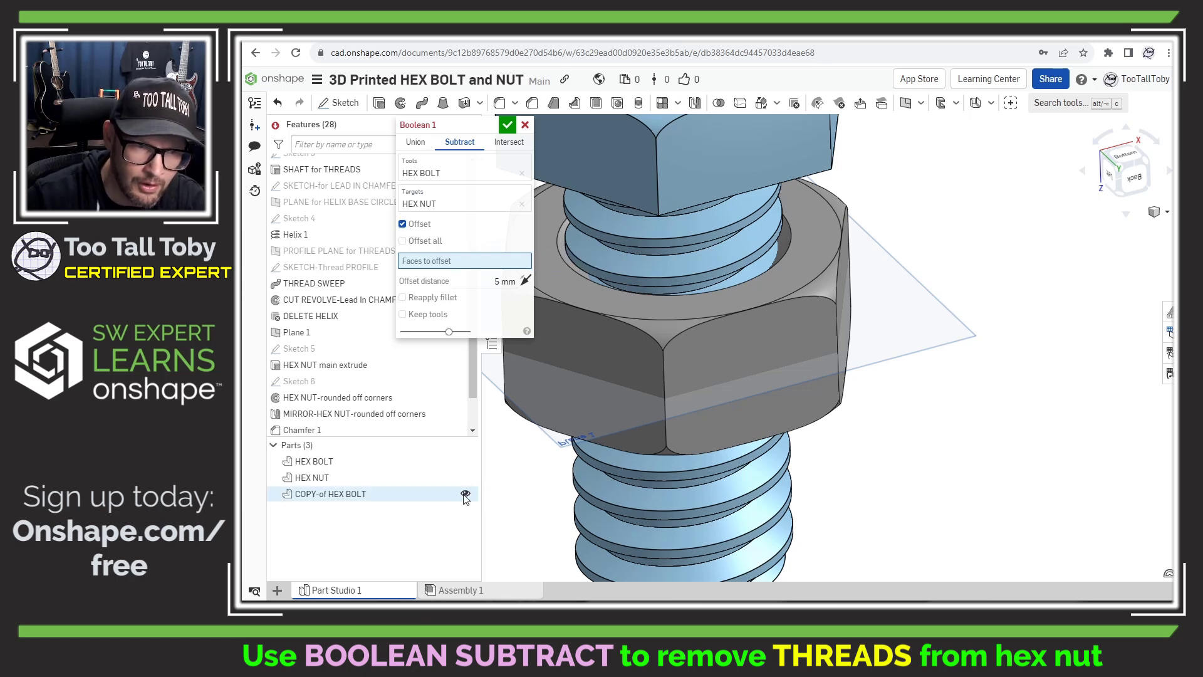
left_click(465, 495)
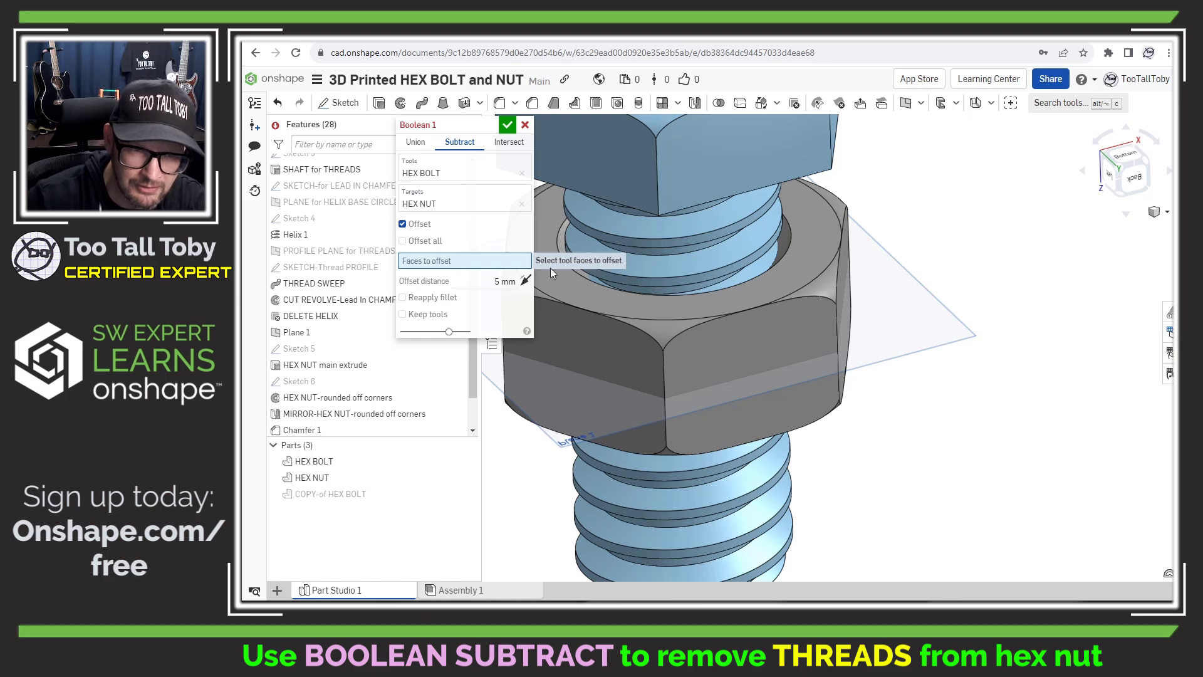
Step: Choose the shaft and thread sweep faces to offset, at 5 mm distance
scroll(737, 232, "up", 5)
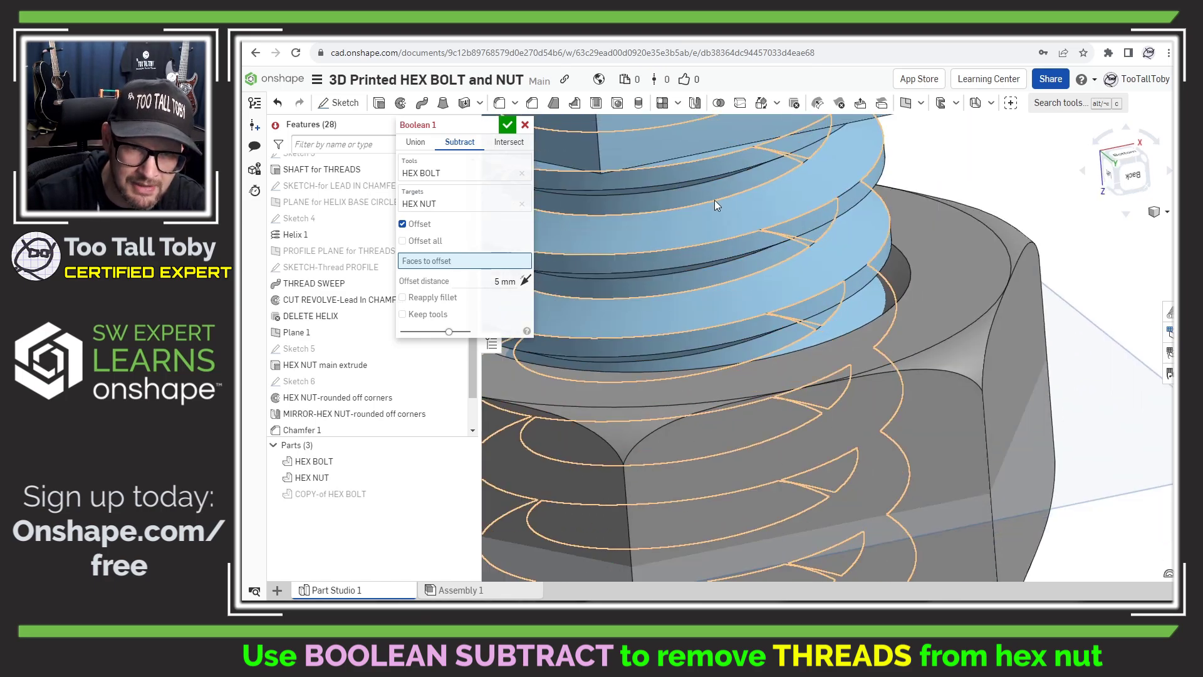
scroll(717, 205, "up", 2)
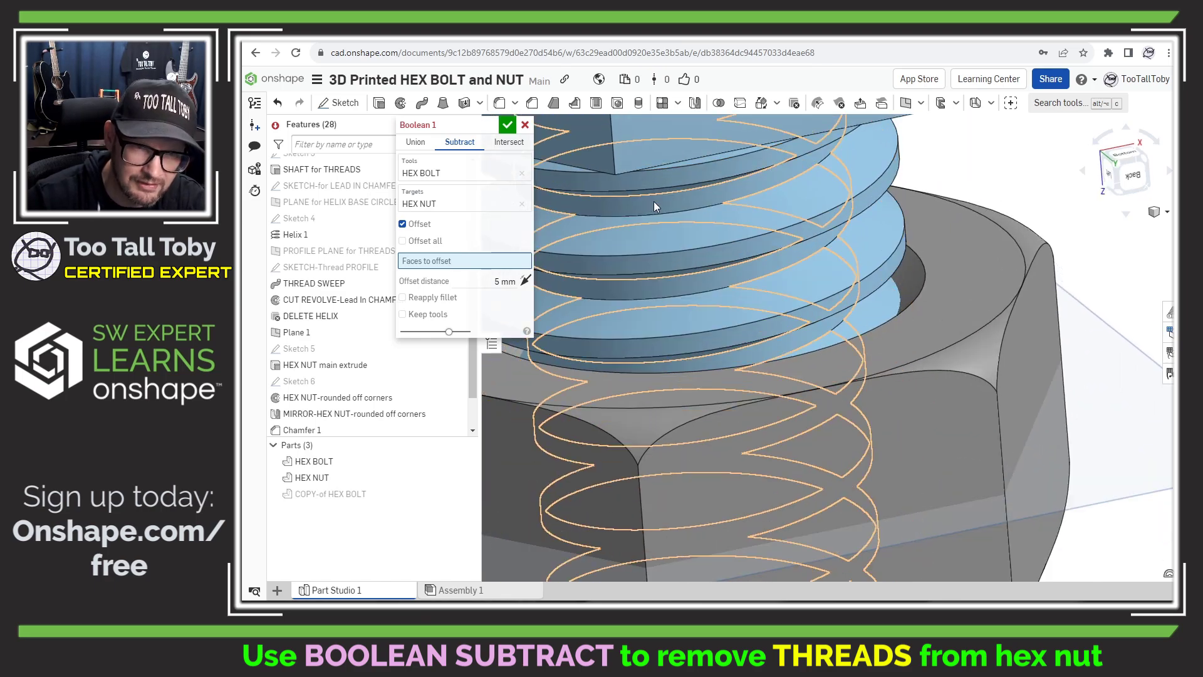
left_click(656, 202)
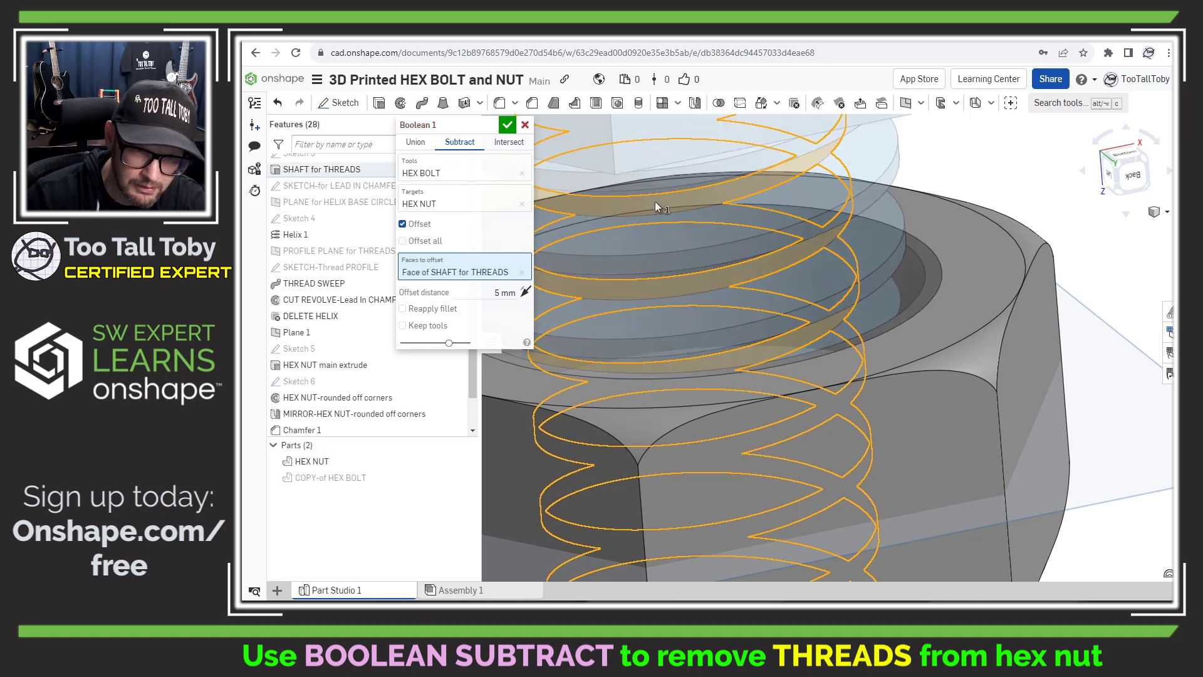
left_click(676, 260)
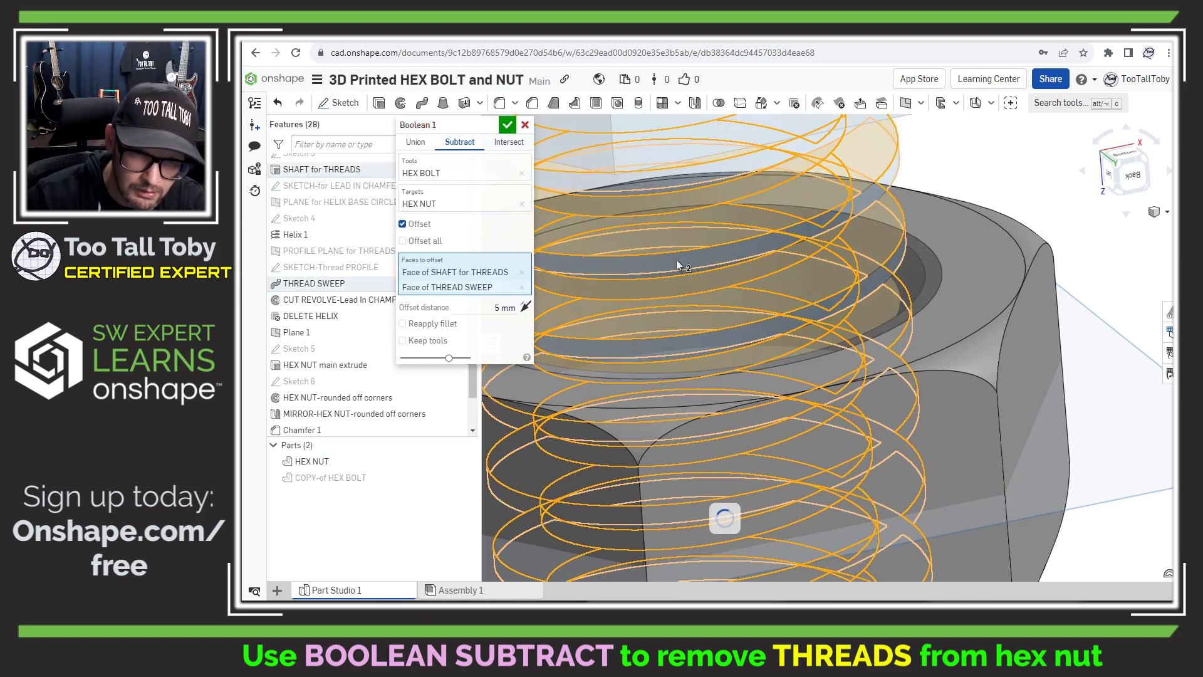
right_click_drag(675, 261, 682, 225)
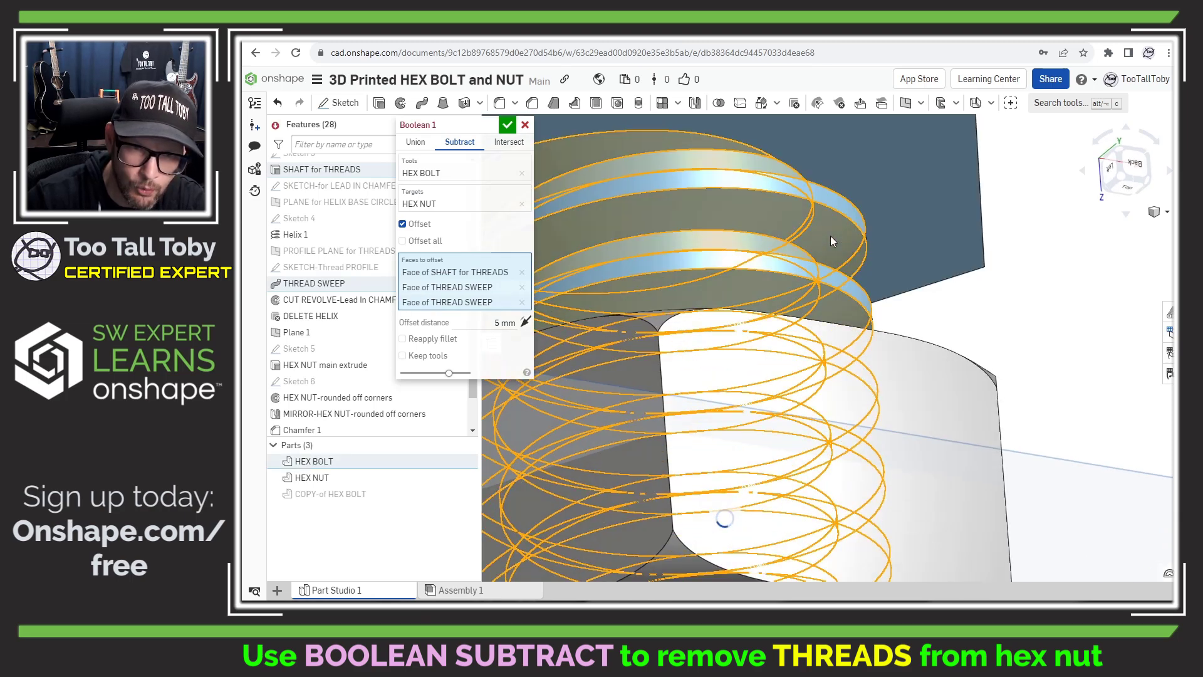
left_click(830, 236)
mouse_move(821, 299)
right_mouse_down()
mouse_move(814, 321)
mouse_move(810, 306)
right_mouse_up()
scroll(815, 300, "down", 2)
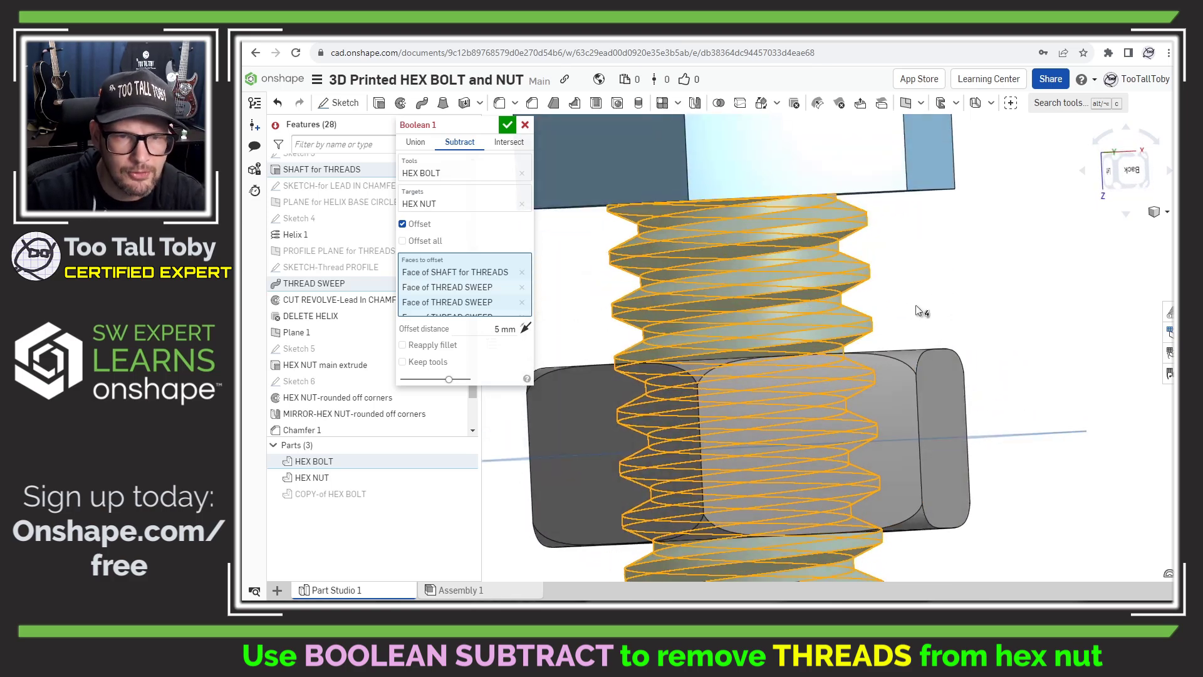
left_click(489, 331)
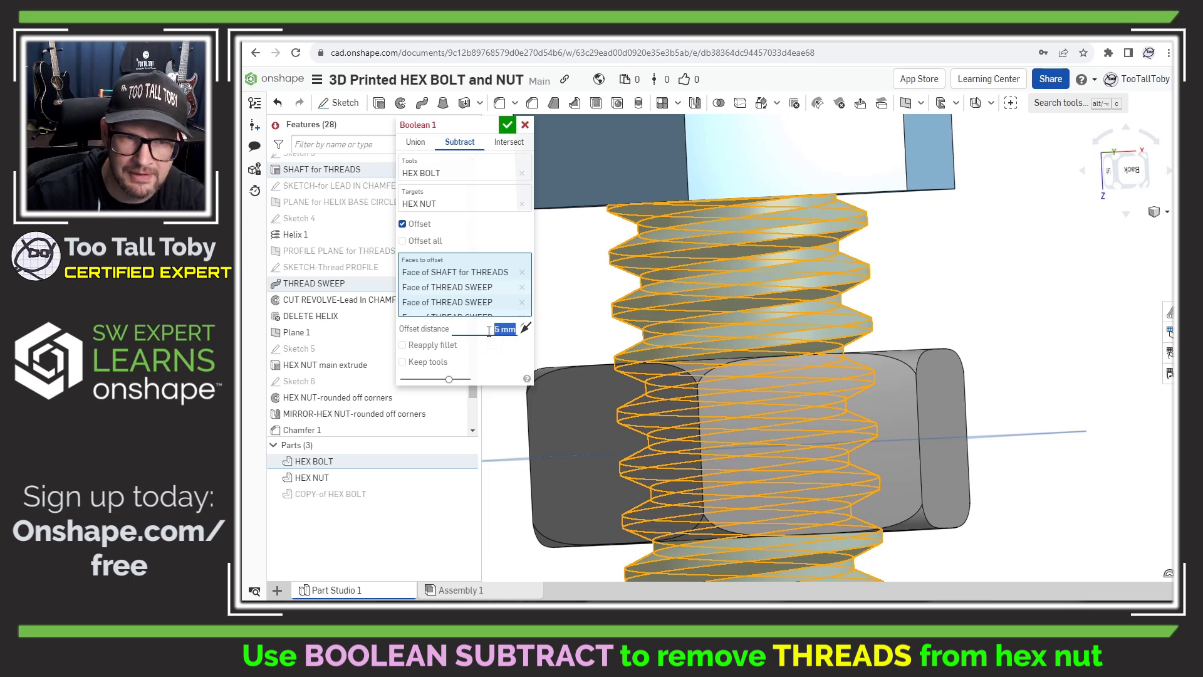
Step: Accept Boolean 1 with a 0.4 mm offset, cutting the bolt's threads into the nut
type("0")
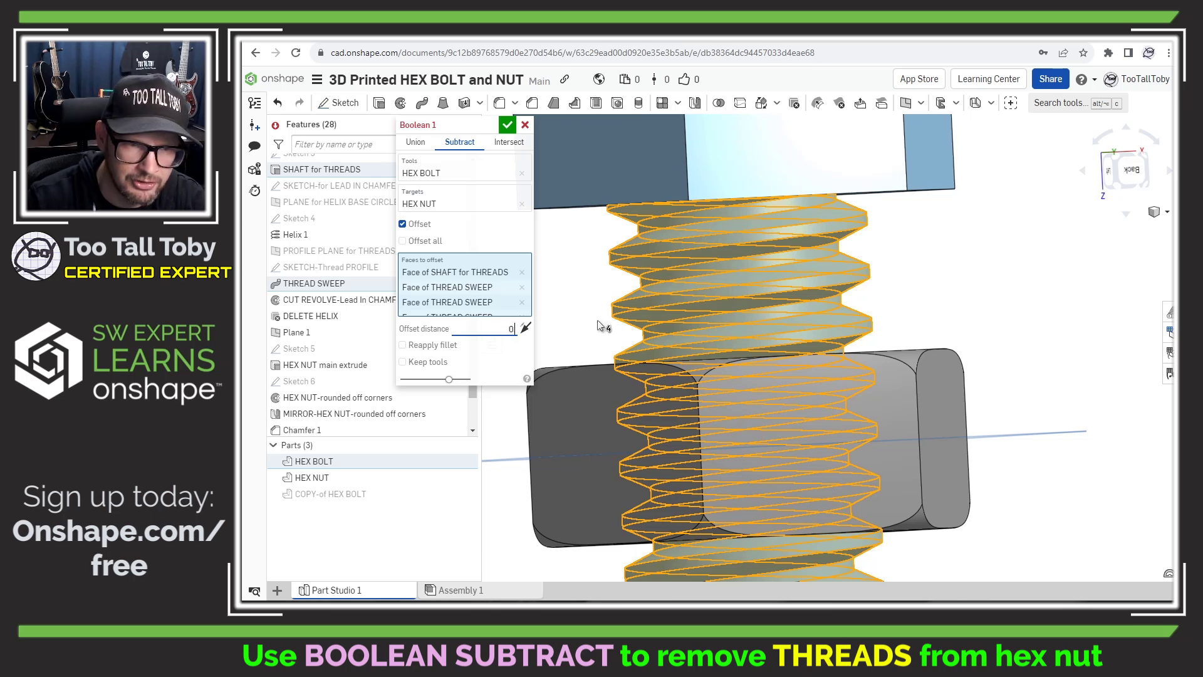
type(".4")
key("Return")
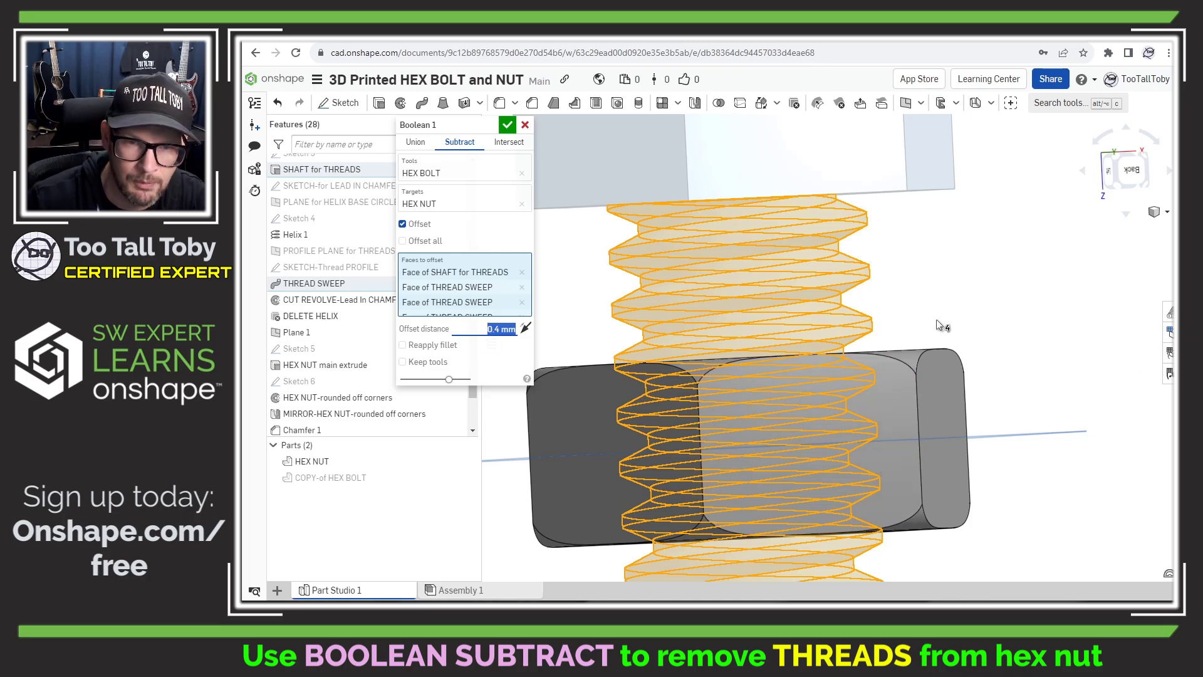
key("Down")
key("Down")
key("Down")
key("Down")
key("Down")
key("Down")
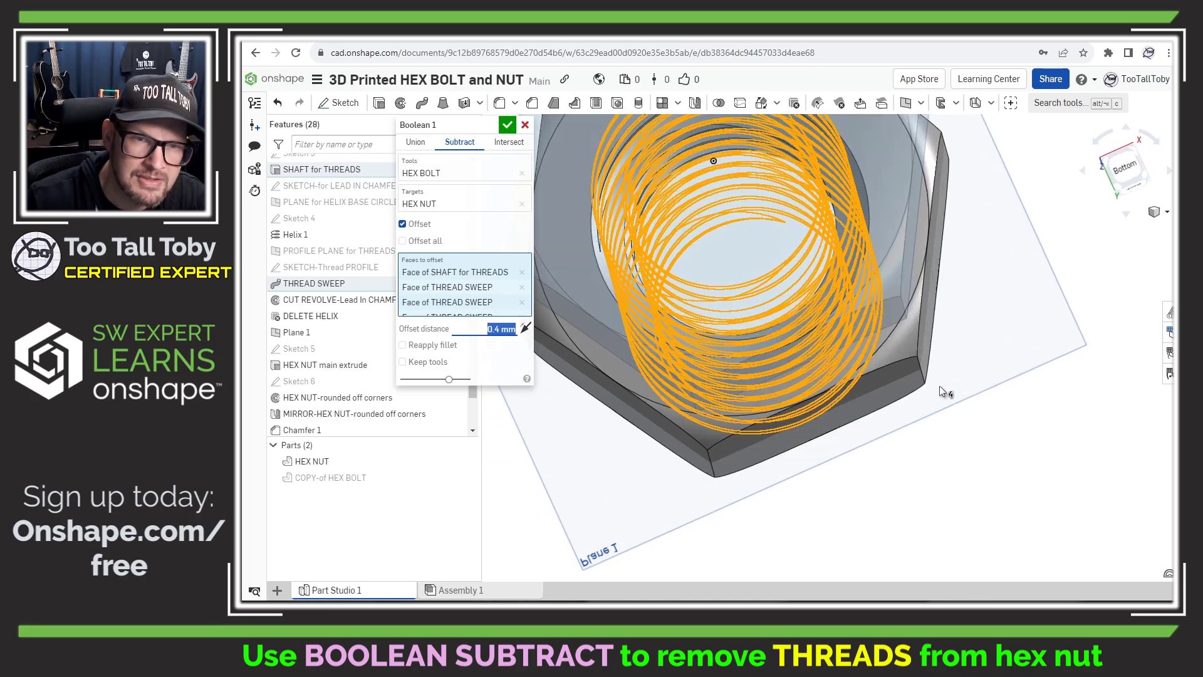
key("Up")
key("Up")
key("Up")
key("Up")
key("Up")
key("Up")
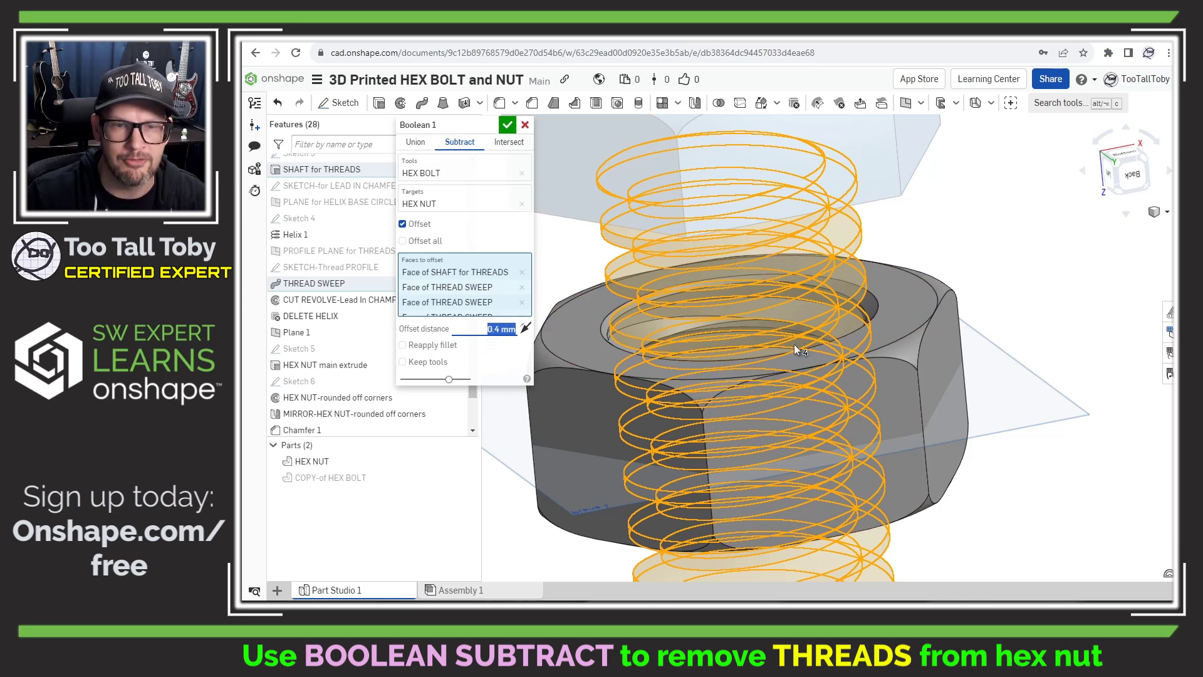
left_click(507, 126)
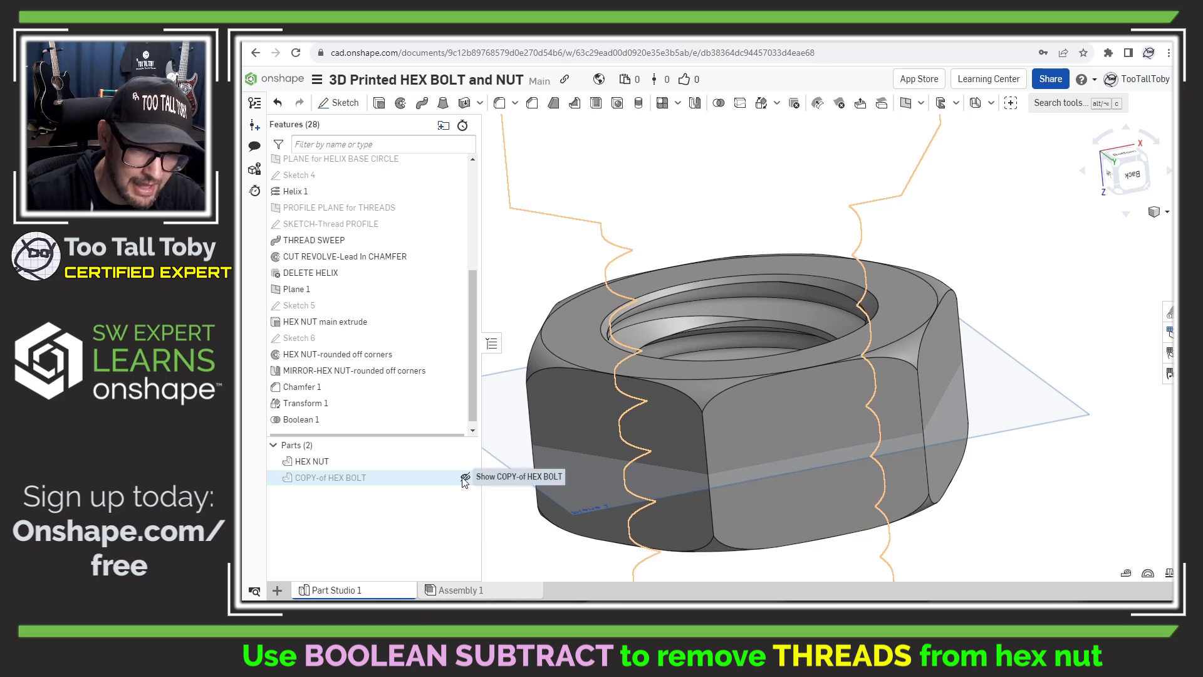
Step: Unhide COPY-of HEX BOLT and cut a section view through the Front plane
left_click(465, 477)
scroll(351, 295, "up", 5)
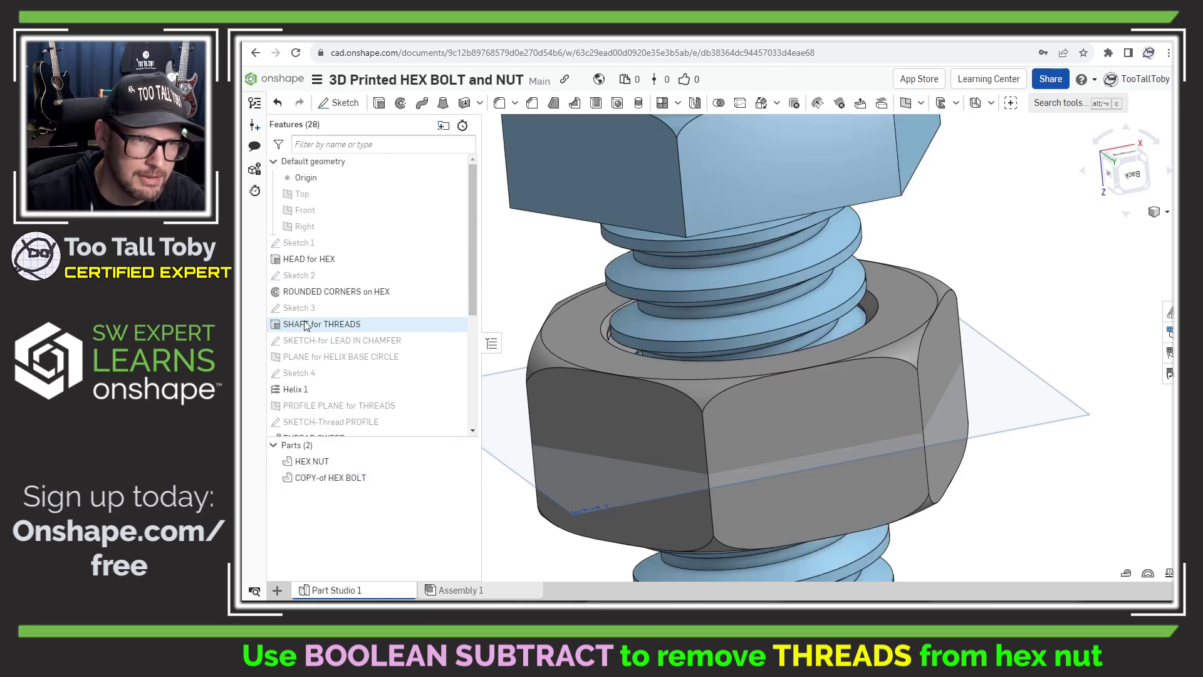
right_click(298, 215)
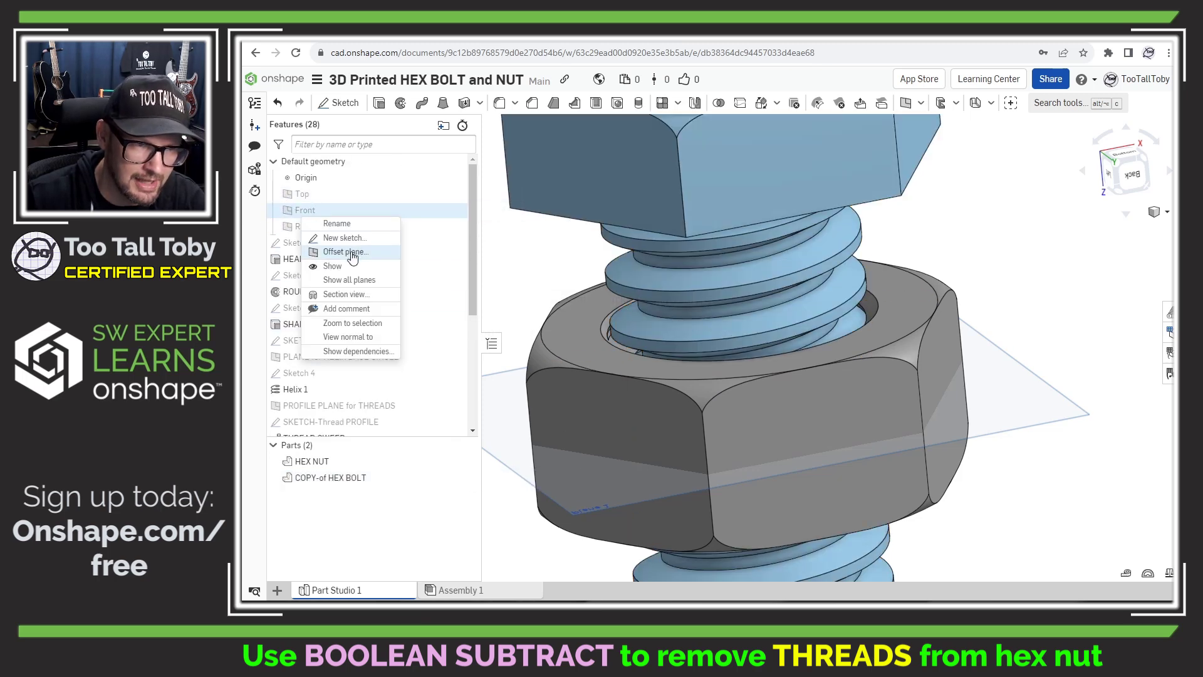
left_click(348, 295)
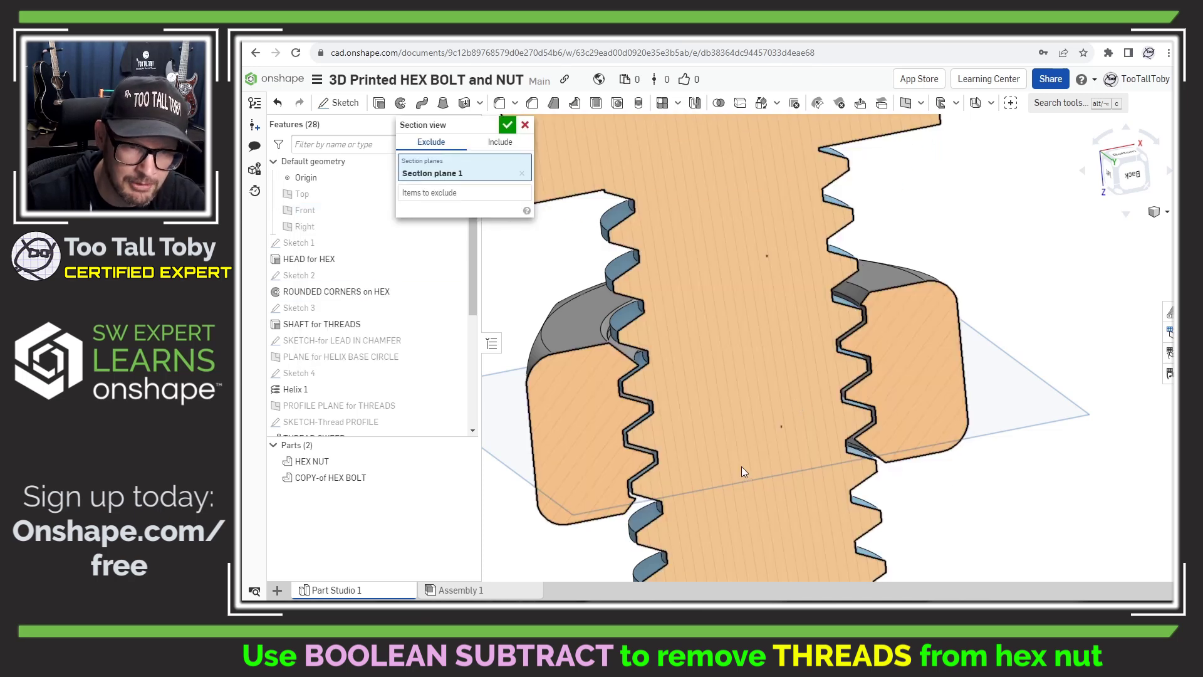
Step: Orbit and zoom the section to inspect the thread clearance between nut and bolt
right_click_drag(742, 467, 620, 423)
scroll(591, 329, "up", 5)
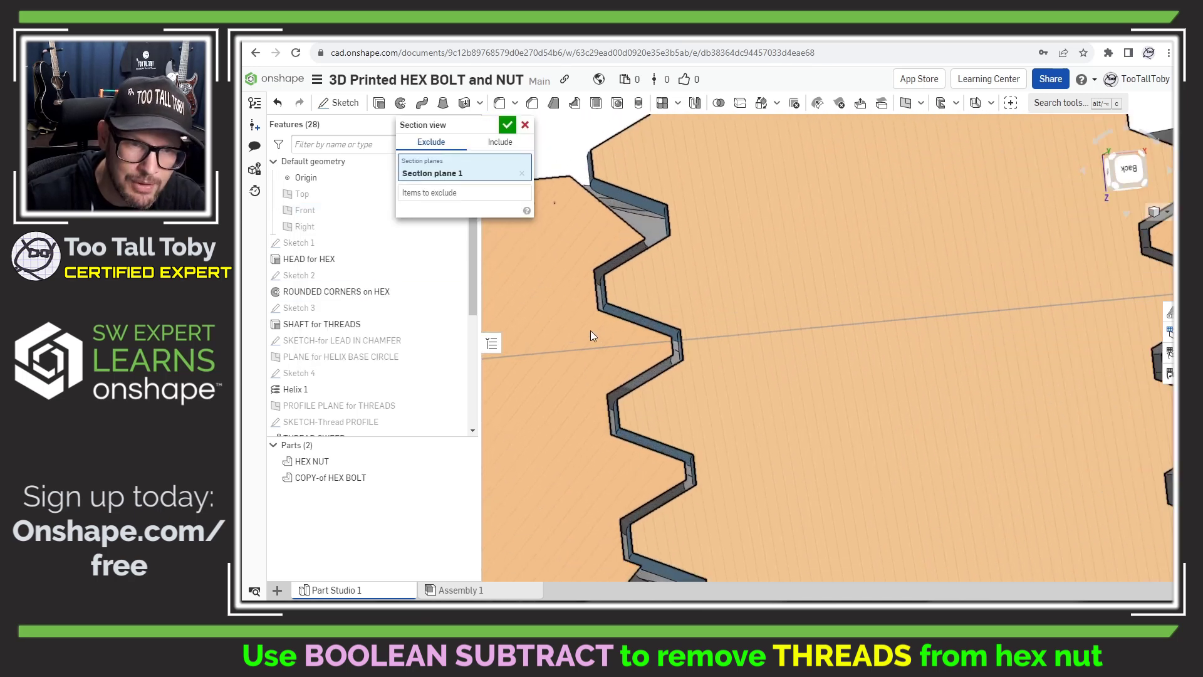
scroll(587, 301, "up", 2)
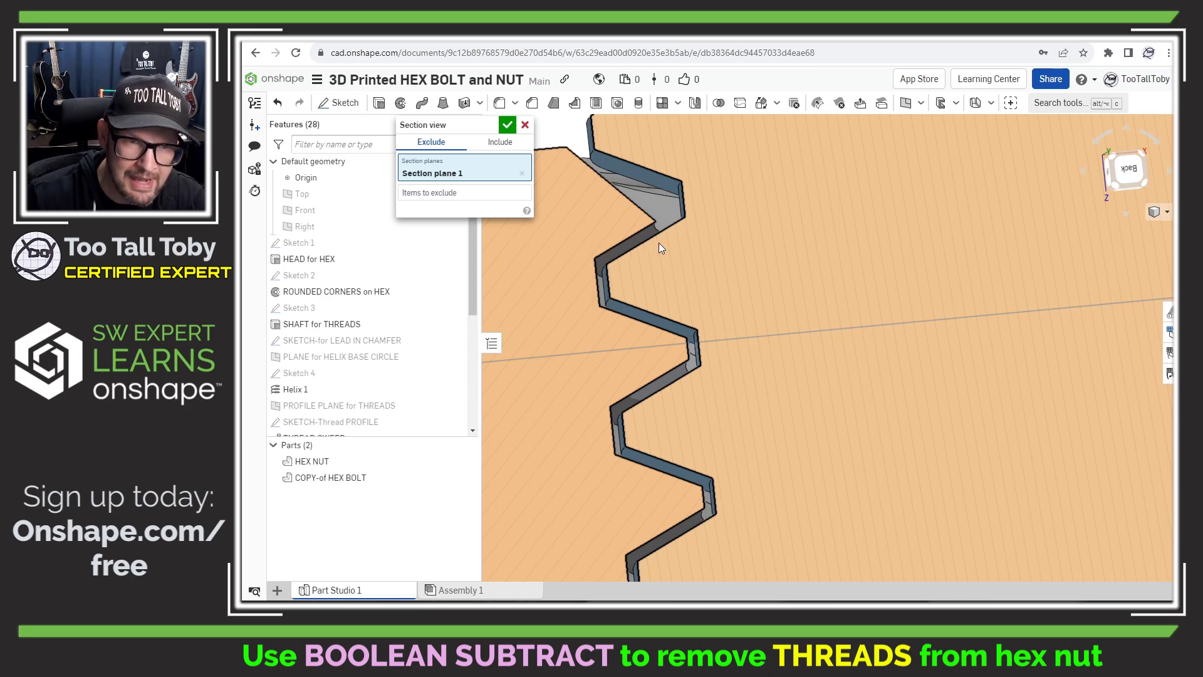
scroll(651, 262, "down", 2)
right_click_drag(683, 518, 643, 477)
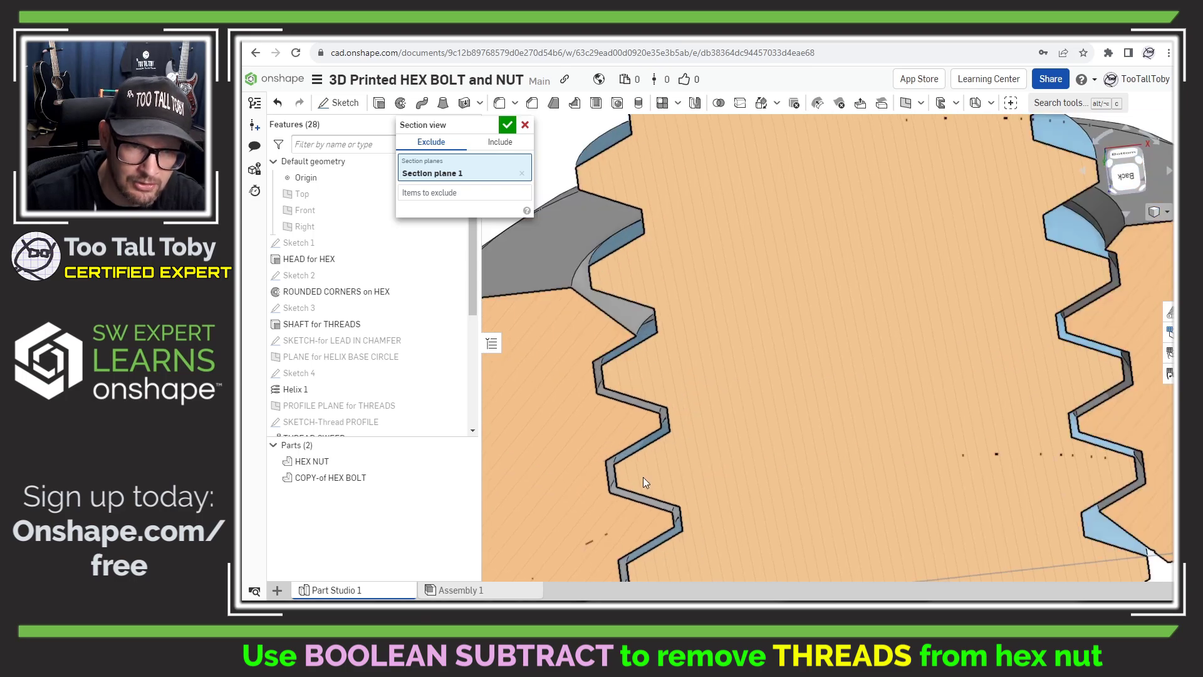
scroll(643, 476, "down", 5)
right_click_drag(822, 528, 1134, 571)
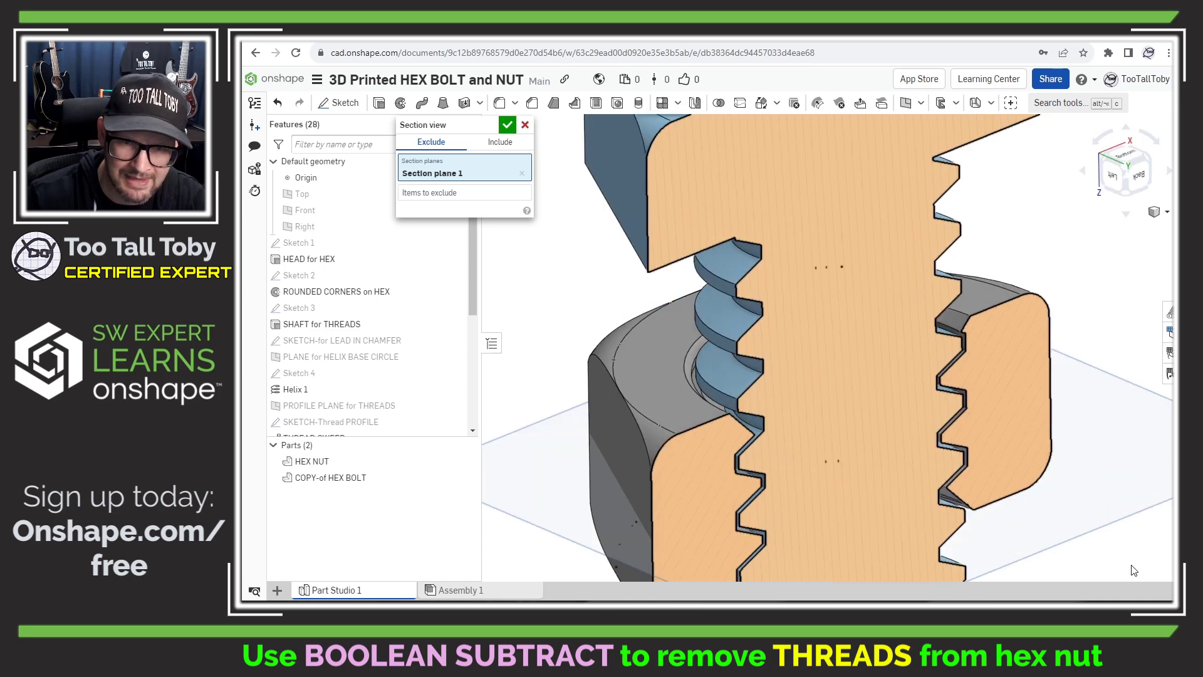
scroll(801, 477, "down", 4)
middle_click_drag(839, 517, 833, 387)
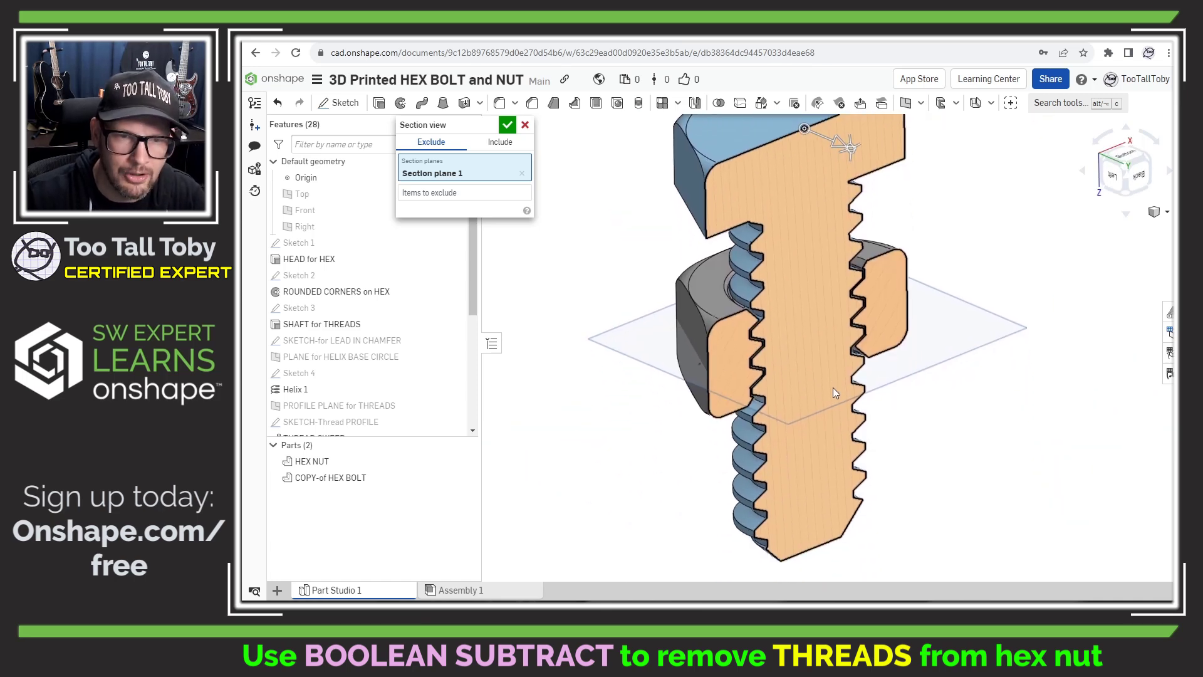
Step: Close the section view and suppress Transform 1, leaving only the hex nut
left_click(525, 125)
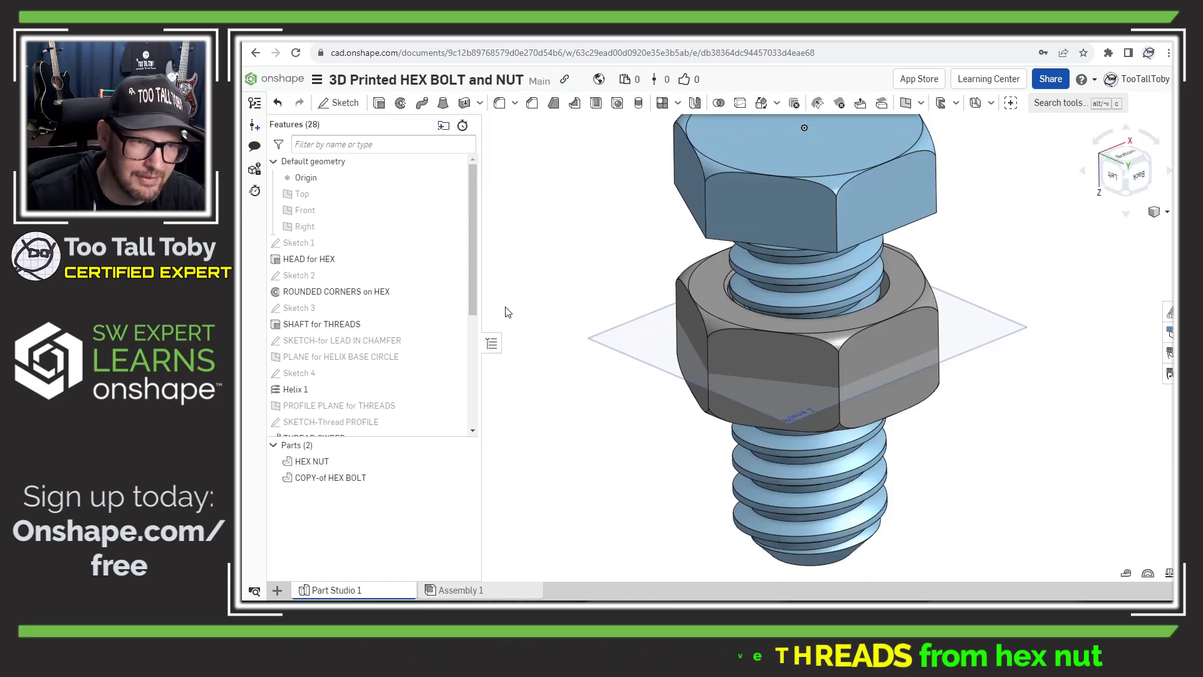
scroll(439, 338, "down", 4)
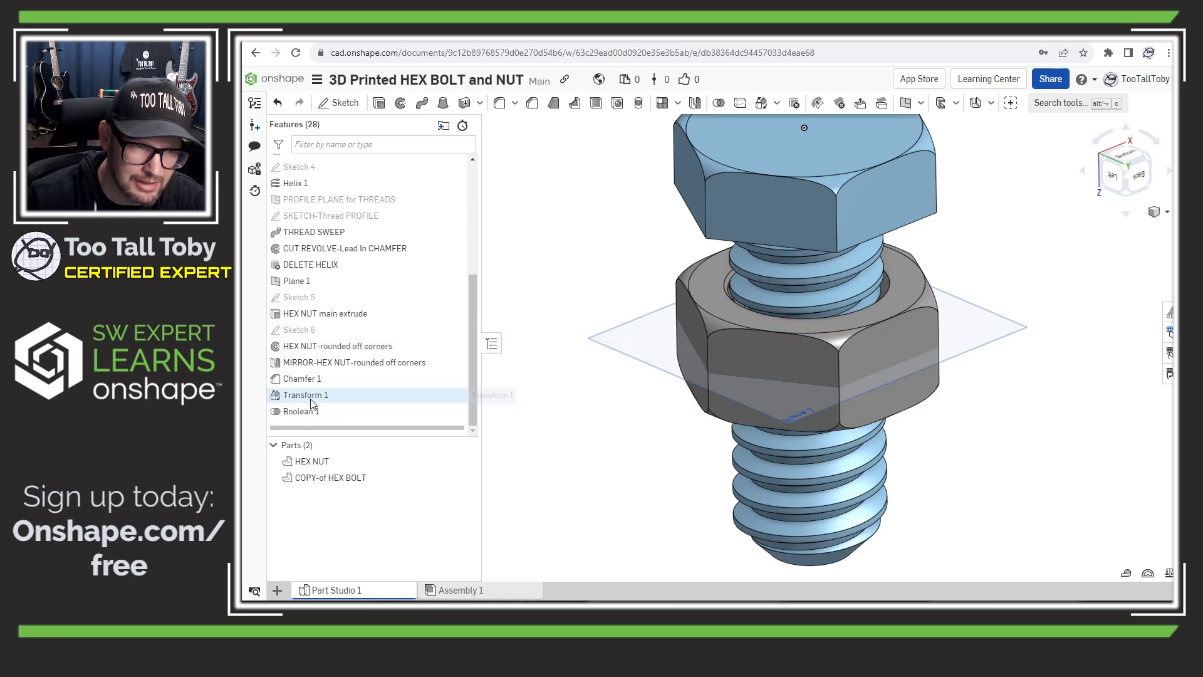
right_click(310, 396)
left_click(369, 458)
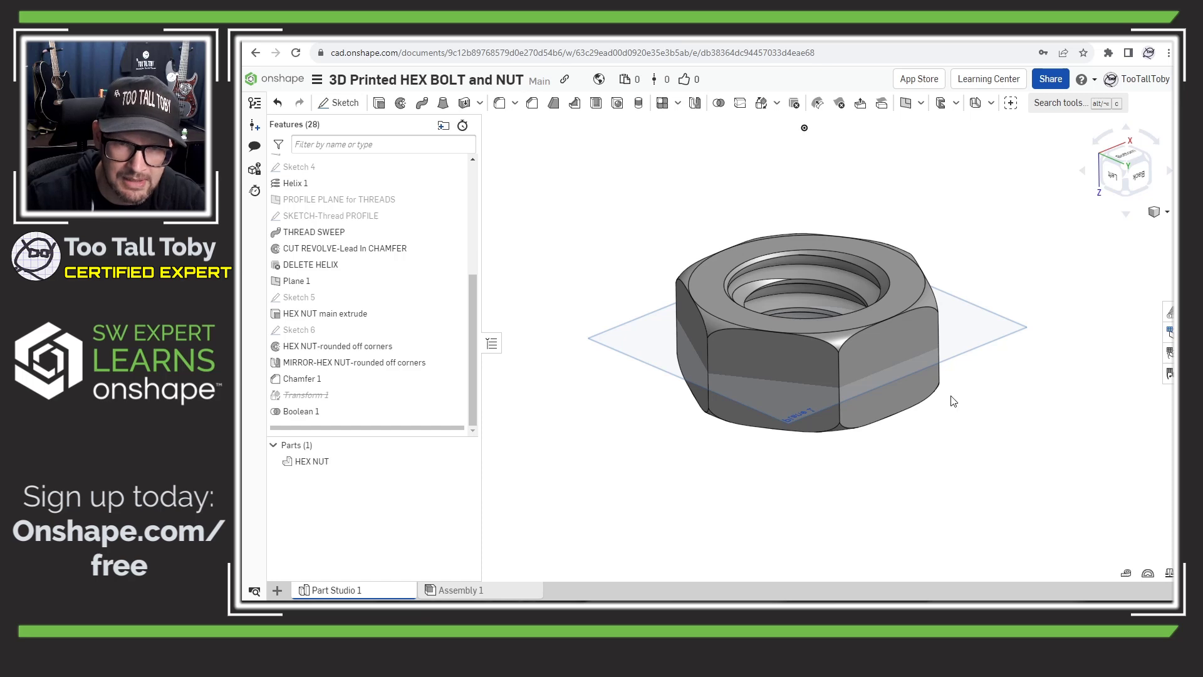
scroll(833, 329, "up", 2)
mouse_move(769, 374)
right_mouse_down()
mouse_move(766, 422)
mouse_move(765, 367)
right_mouse_up()
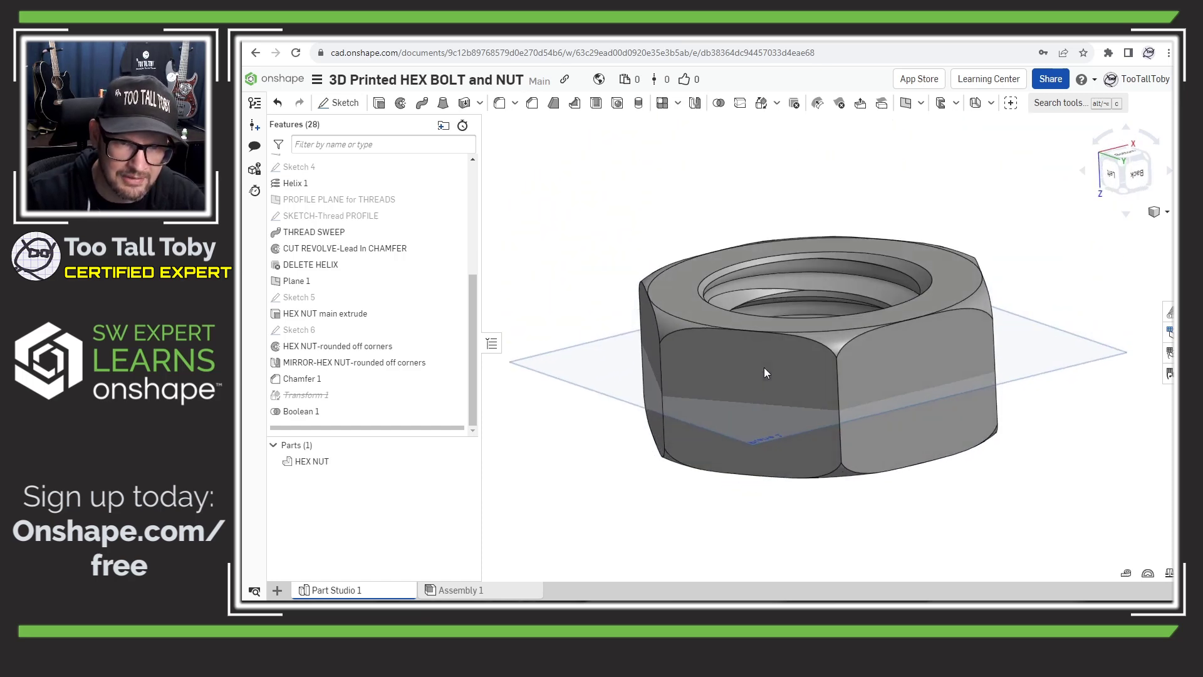
Step: Export the HEX NUT part, with a file name beginning 'HEX NUT'
right_click(308, 462)
left_click(350, 347)
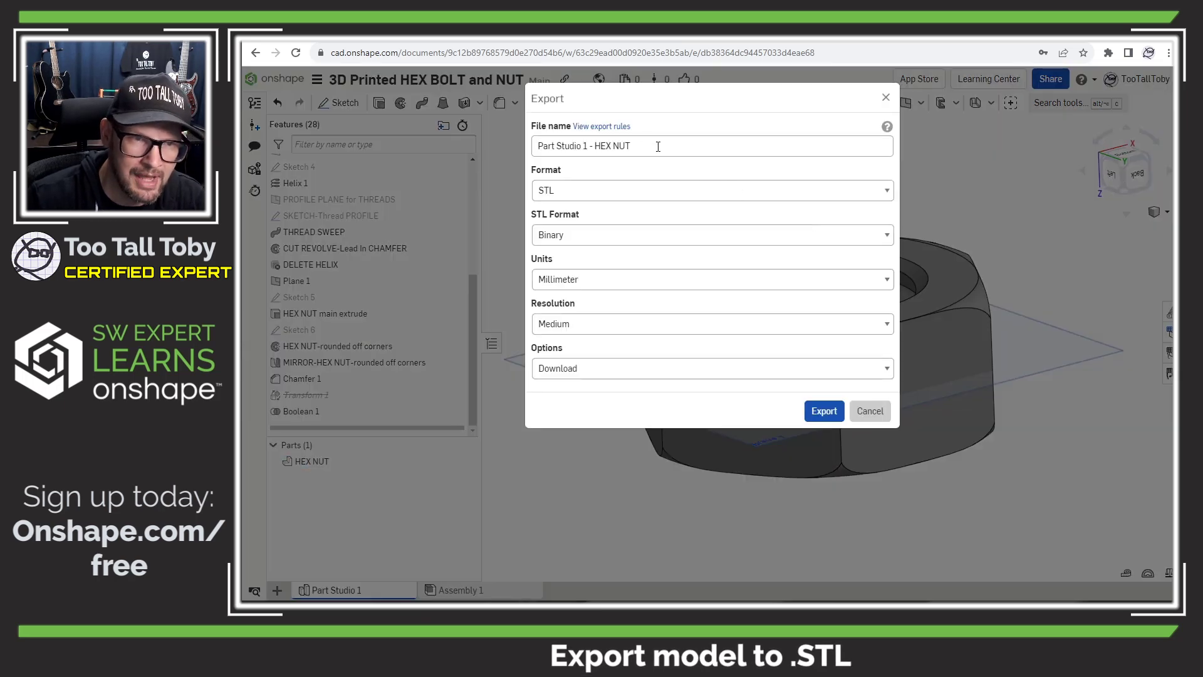
left_click(658, 146)
type("HEXT N")
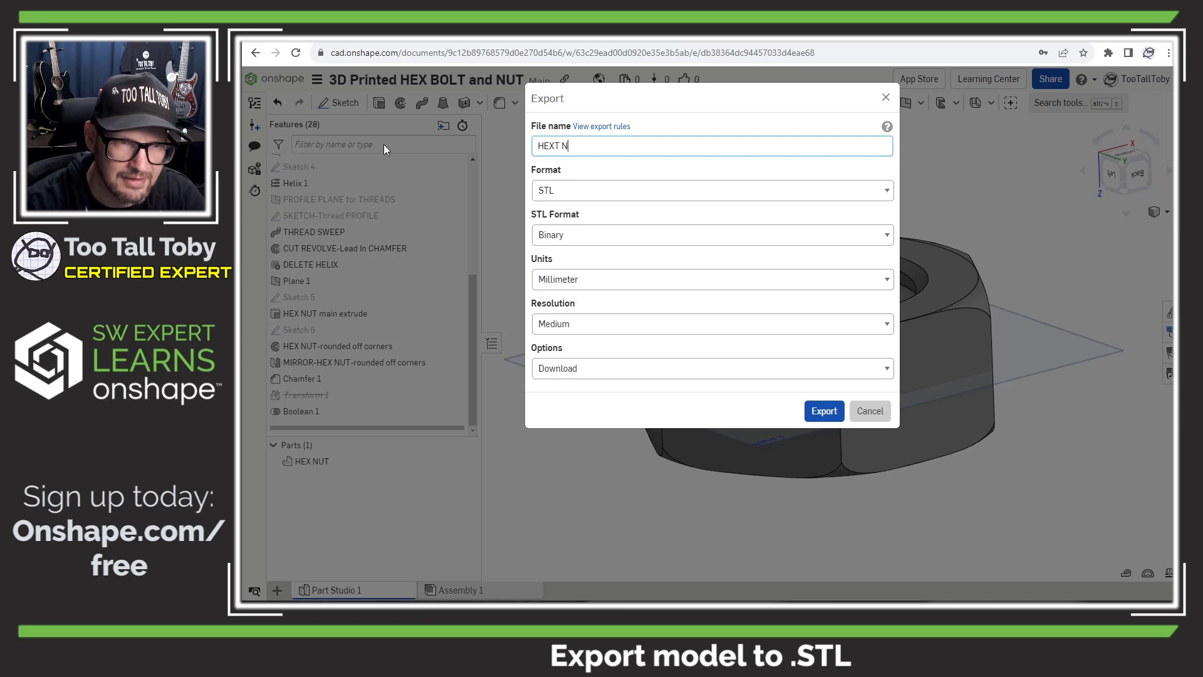
key("BackSpace")
key("BackSpace")
key("BackSpace")
type("NUT - TREST")
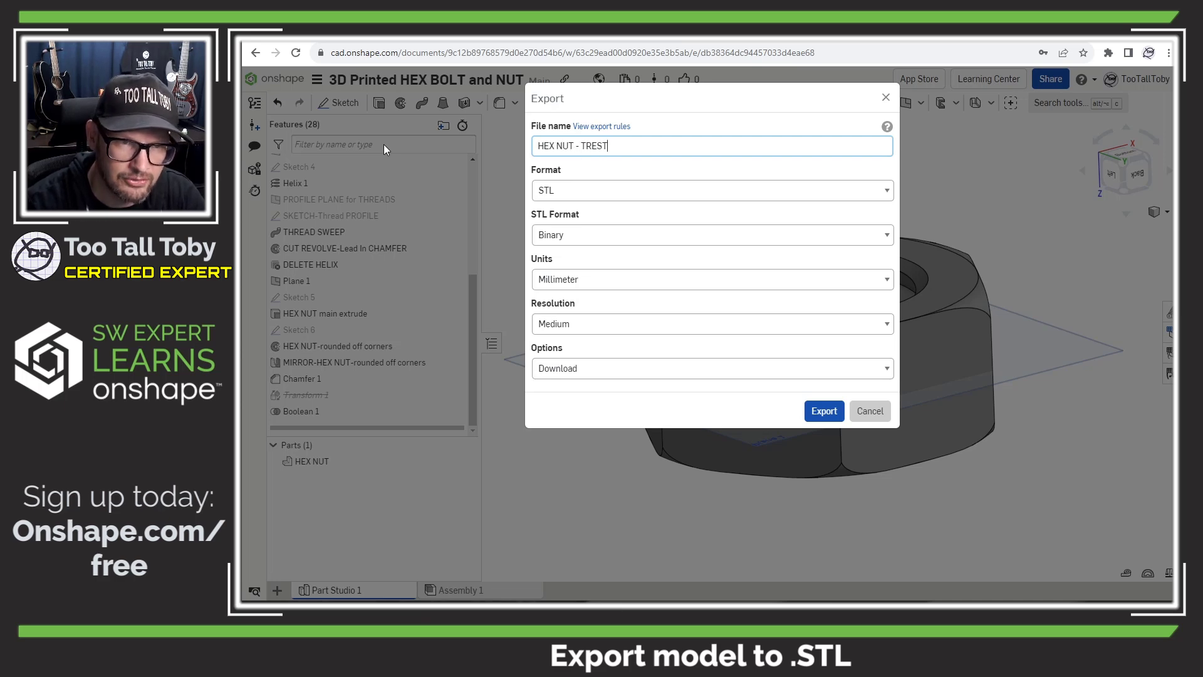